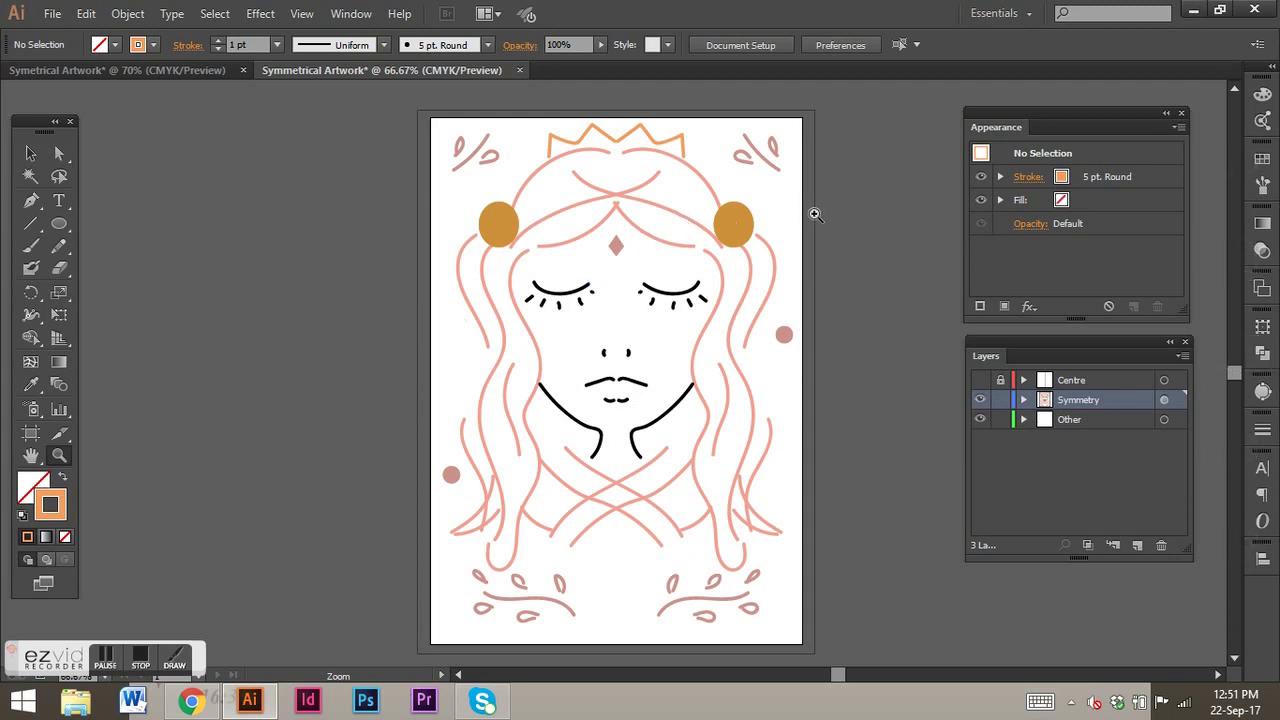
# Step: Start a new document and name it "Symmetrical Artwork 1"
pyautogui.click(31, 154)
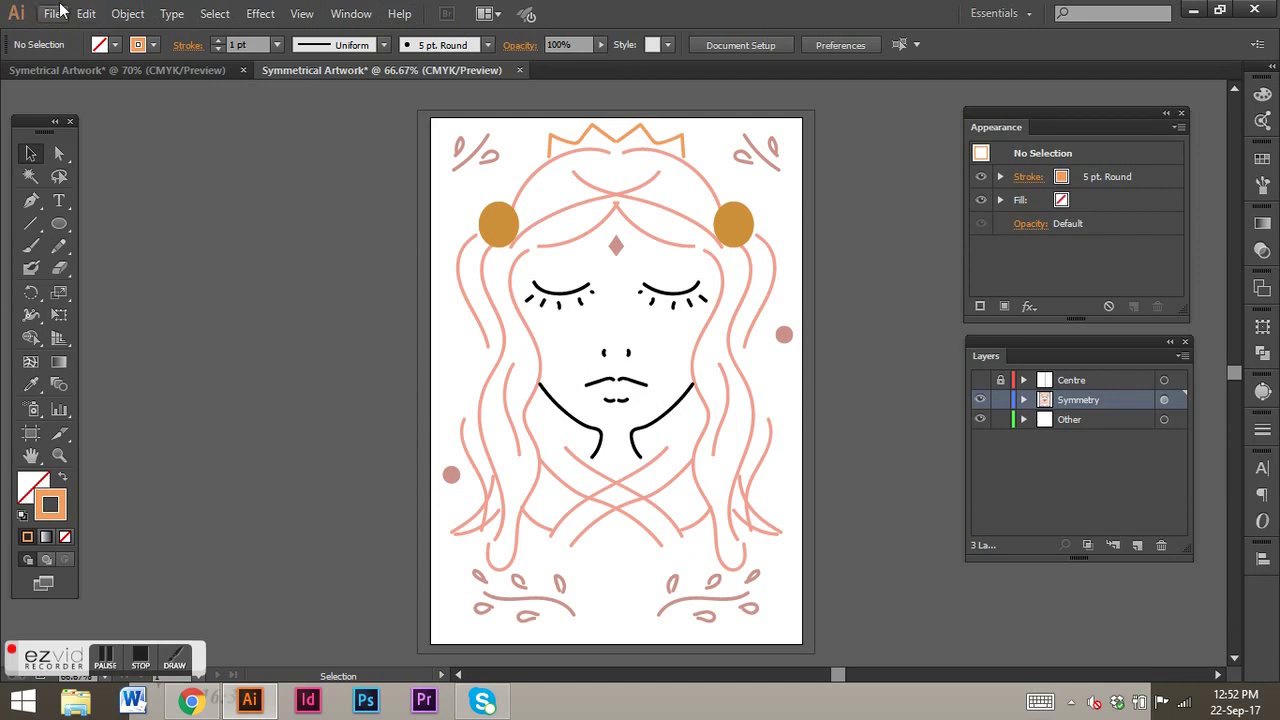
pyautogui.click(55, 14)
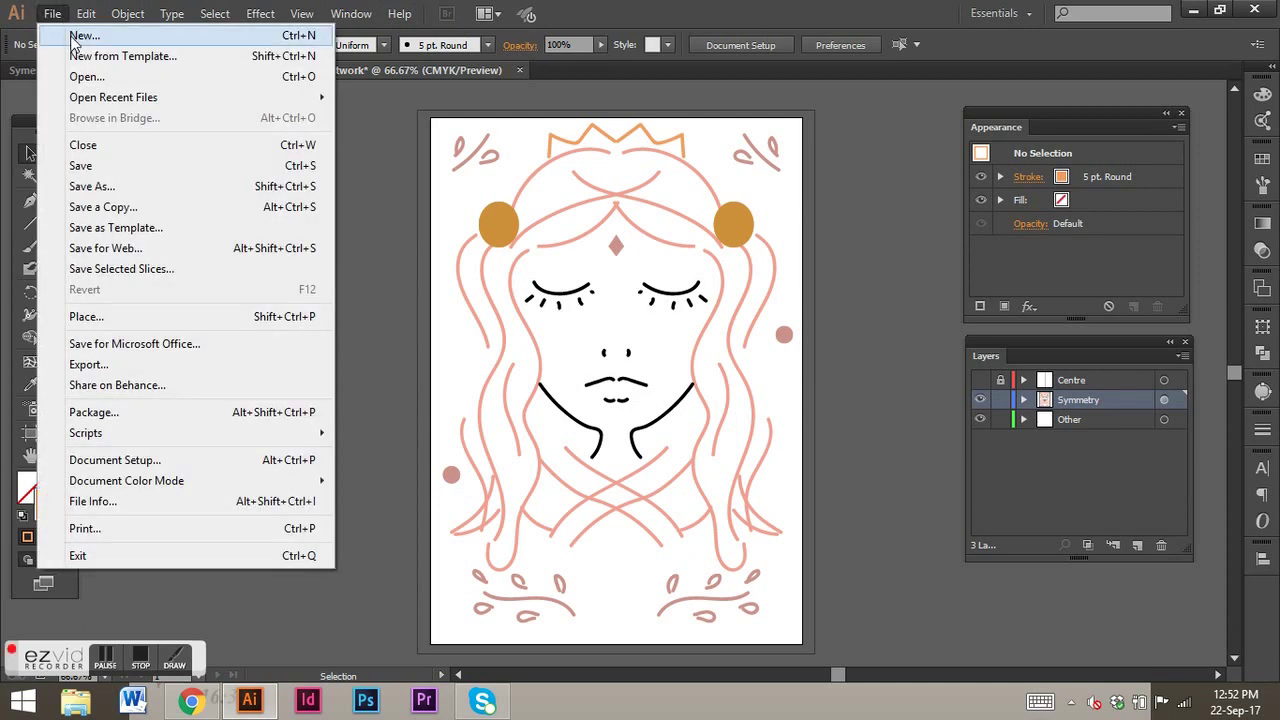
pyautogui.click(80, 36)
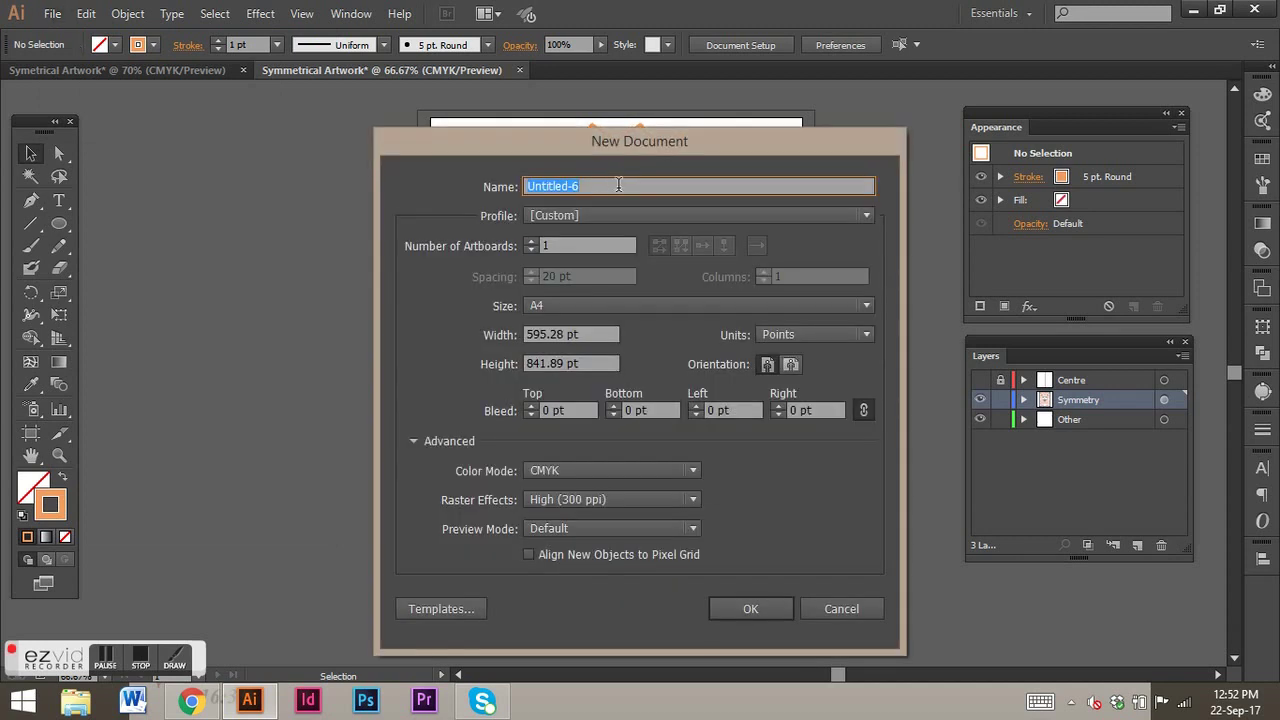
pyautogui.press('BackSpace')
pyautogui.write('Symmetrical Artwork 1')
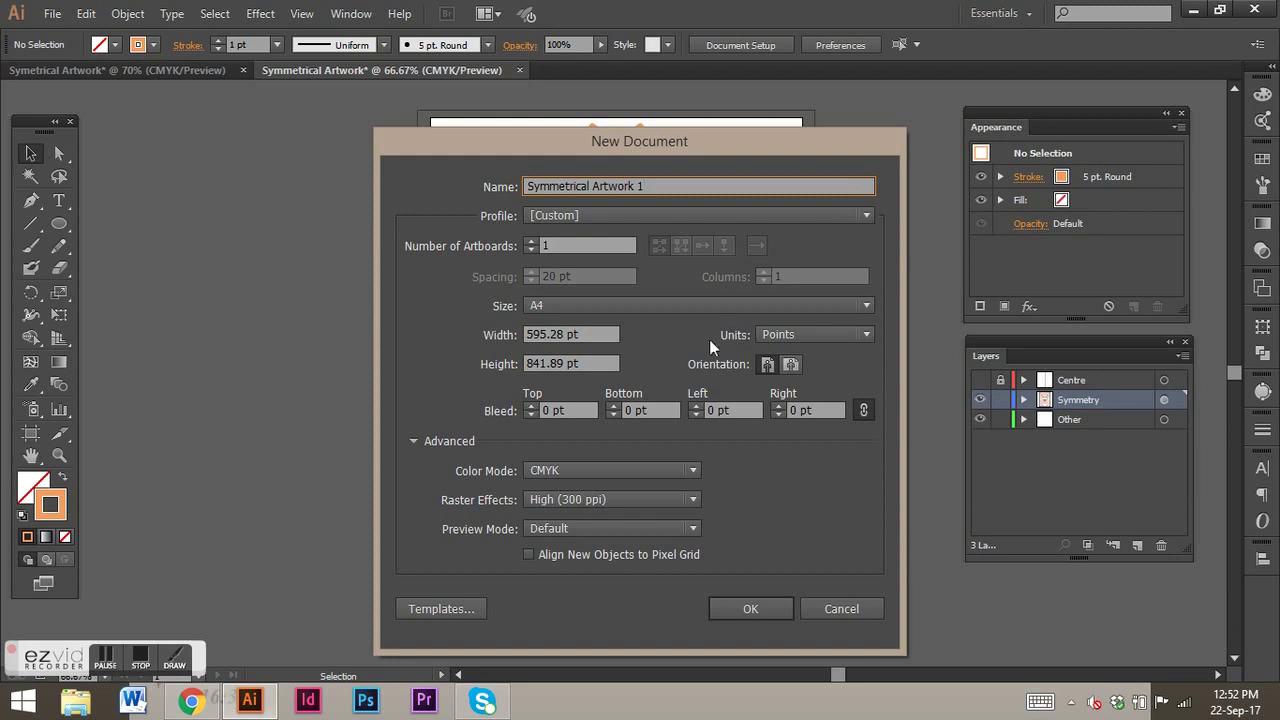
# Step: Choose the Print profile with A4 size for the new document and create it
pyautogui.click(663, 215)
pyautogui.click(626, 265)
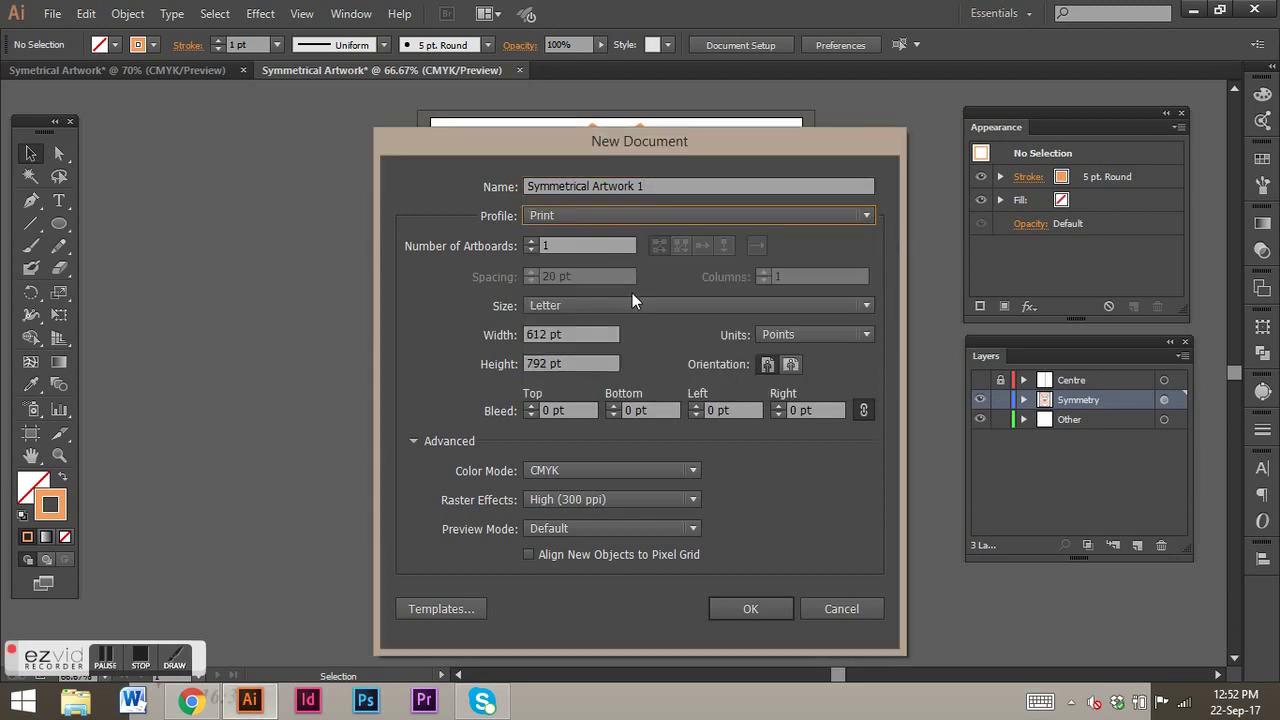
pyautogui.click(640, 305)
pyautogui.click(592, 412)
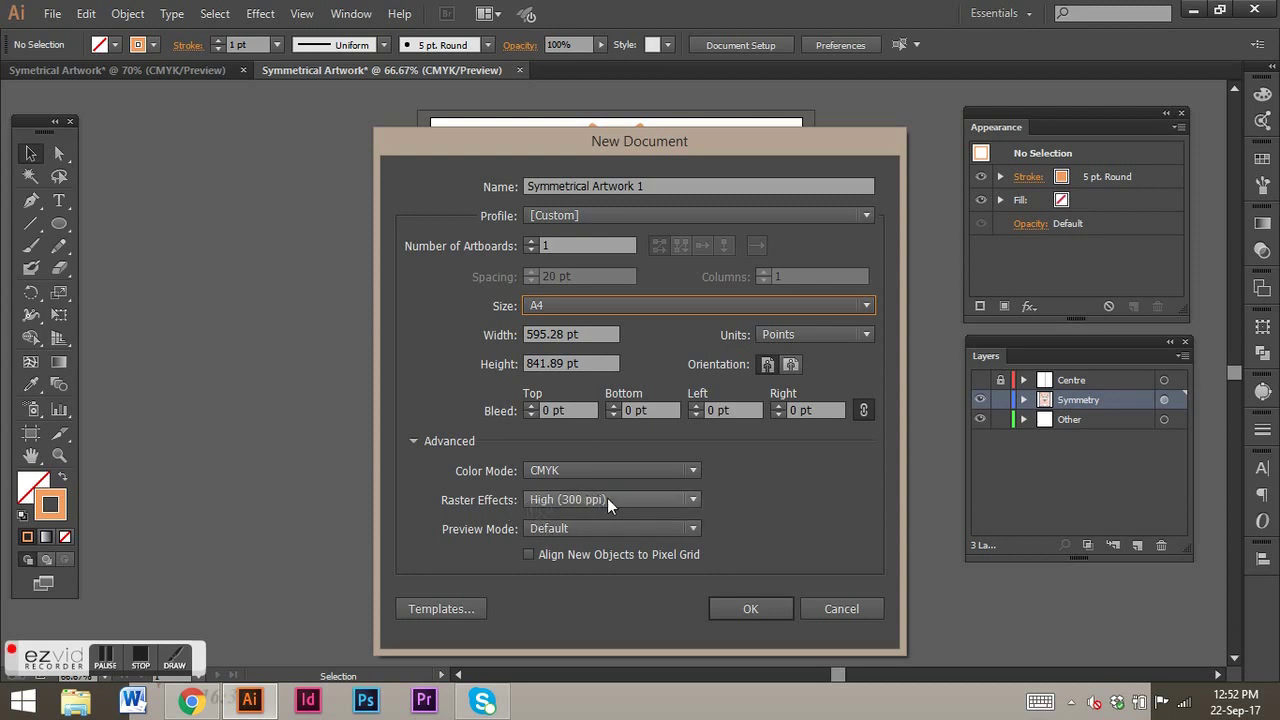
pyautogui.click(741, 610)
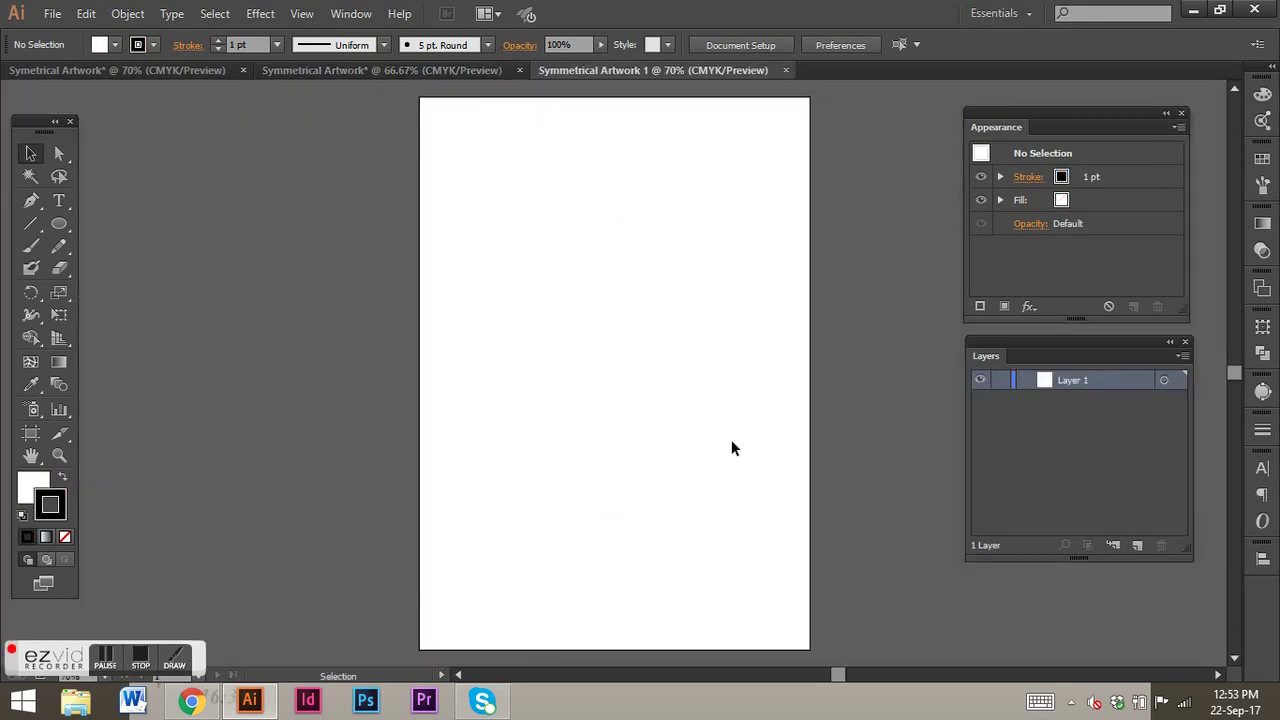
# Step: Arrange the expanded Appearance and Layers panels one above the other beside the artboard, with a small gap between them
pyautogui.click(1166, 113)
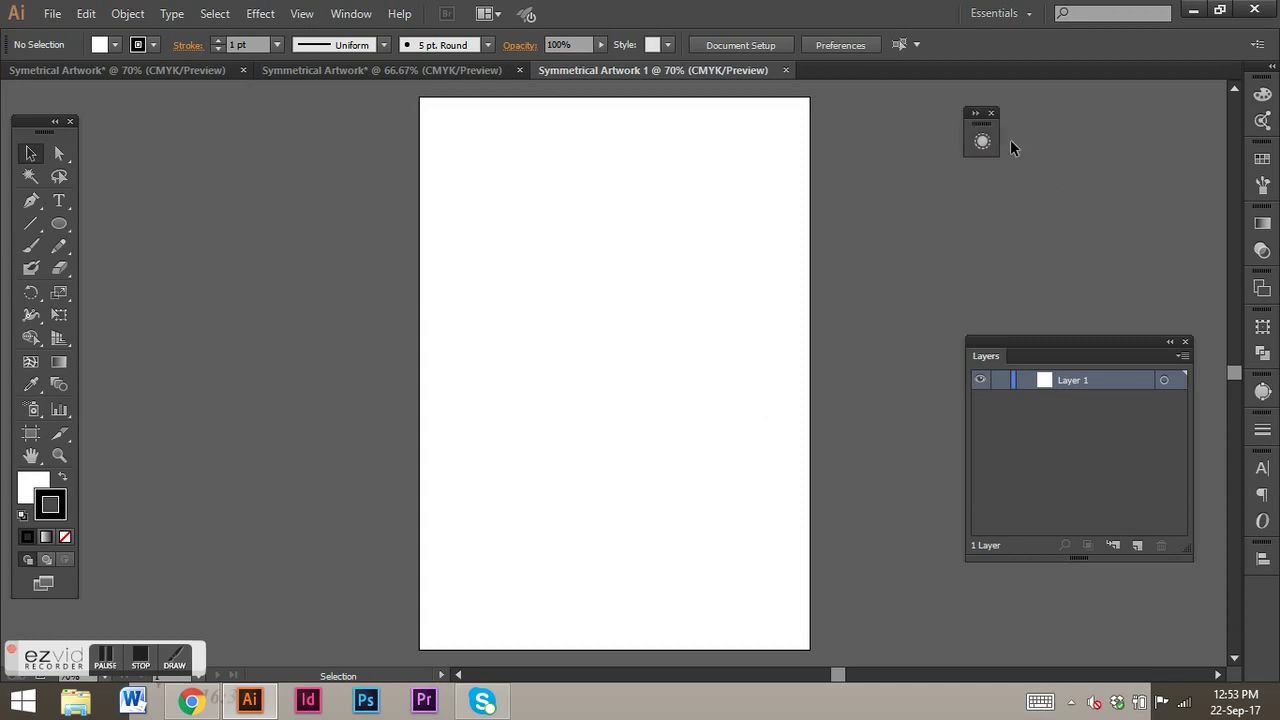
pyautogui.click(1168, 341)
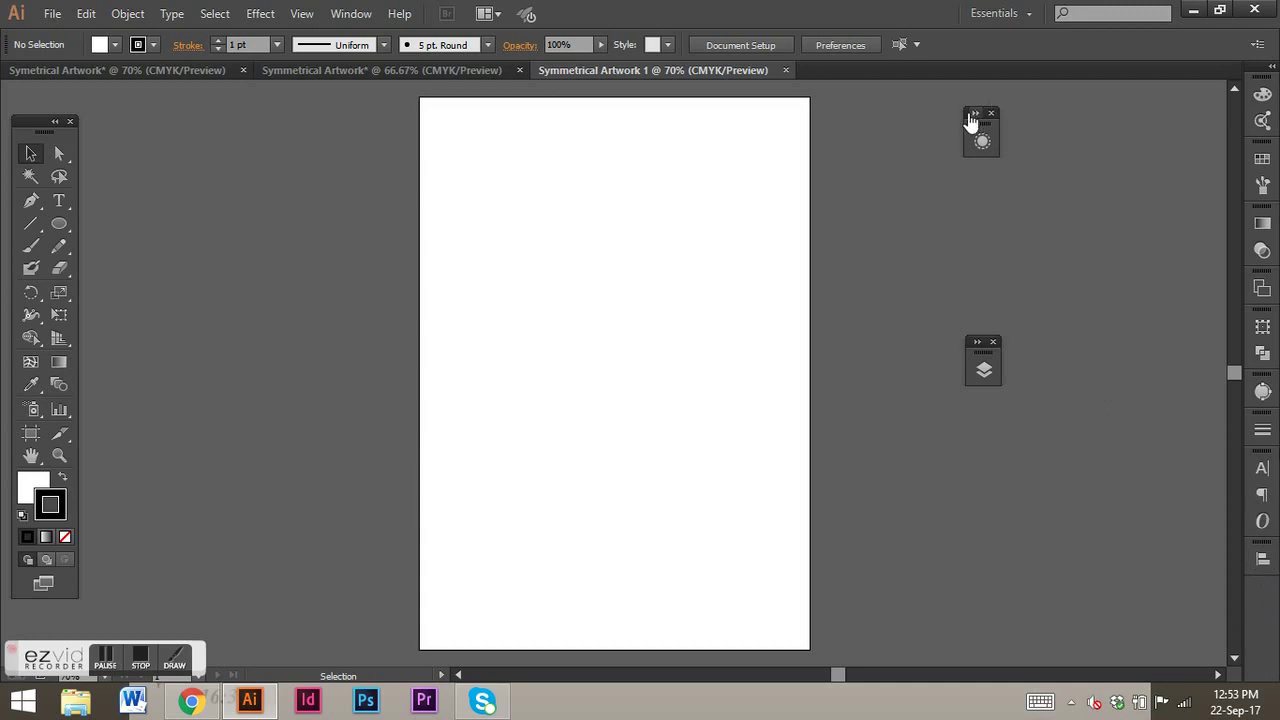
pyautogui.moveTo(993, 356); pyautogui.dragTo(1108, 390)
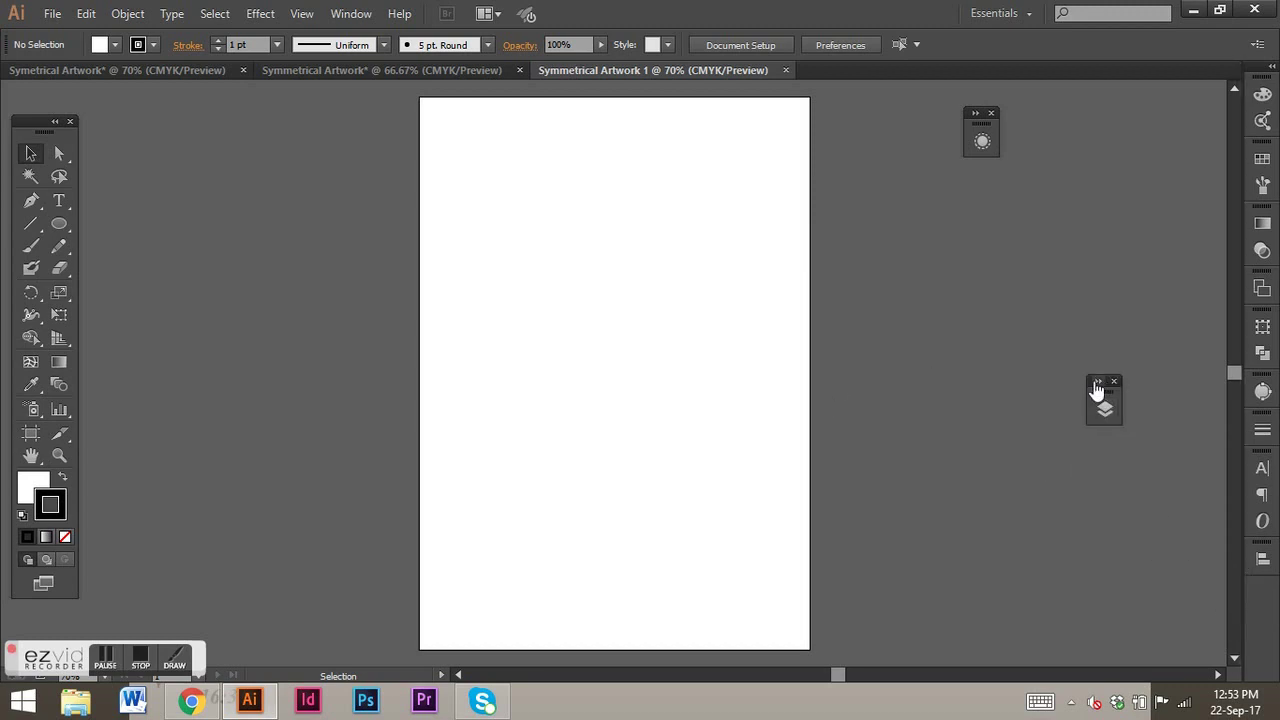
pyautogui.click(1097, 384)
pyautogui.moveTo(1184, 377); pyautogui.dragTo(1024, 316)
pyautogui.click(982, 140)
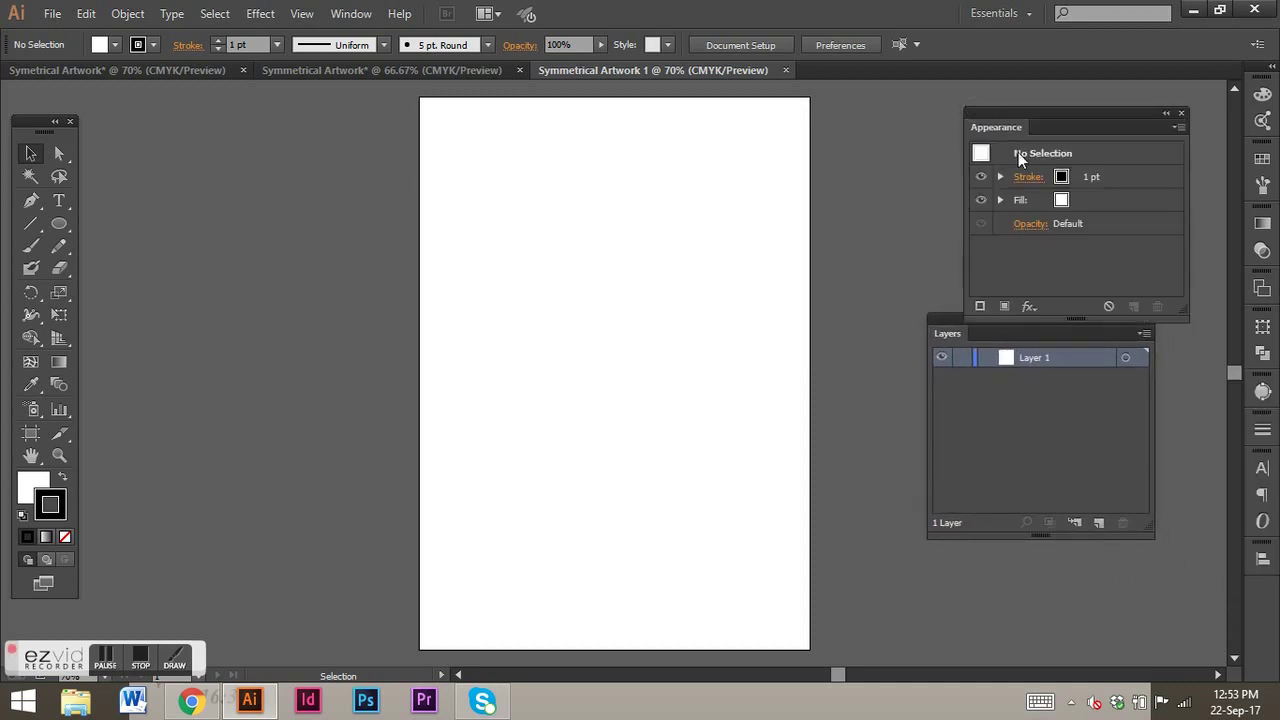
pyautogui.moveTo(1082, 118); pyautogui.dragTo(1046, 98)
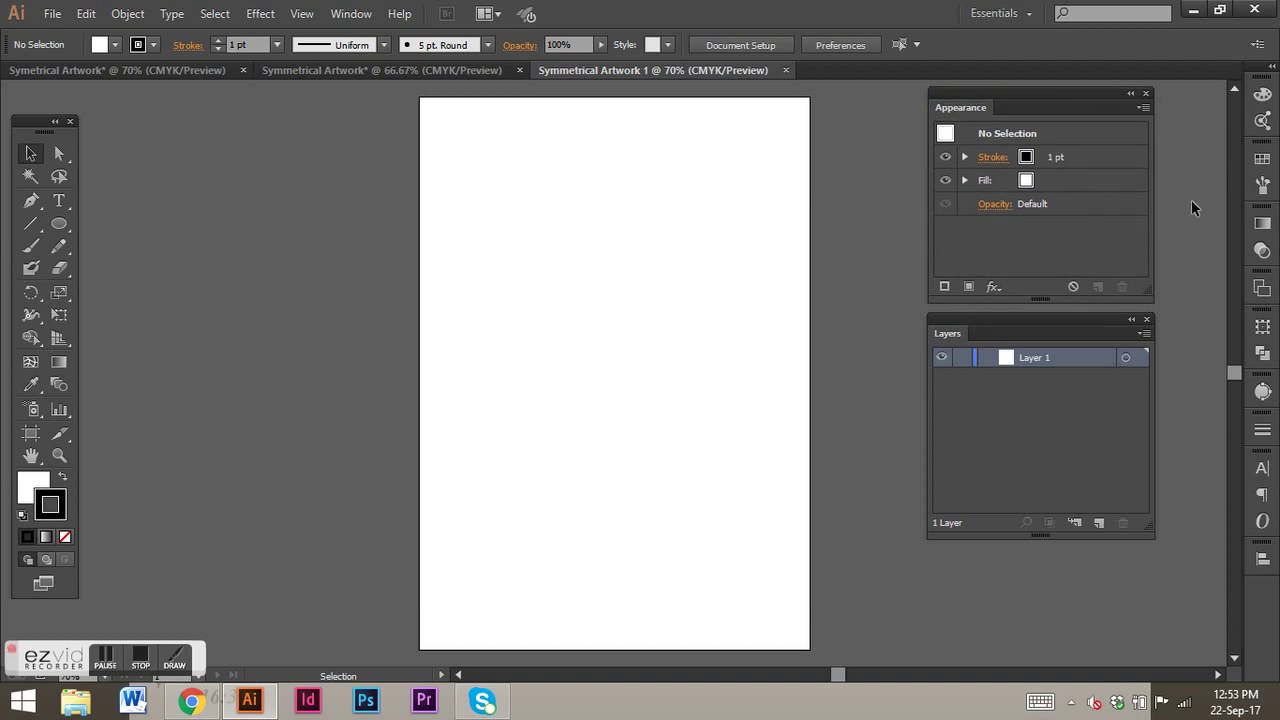
pyautogui.moveTo(1080, 316); pyautogui.dragTo(1085, 362)
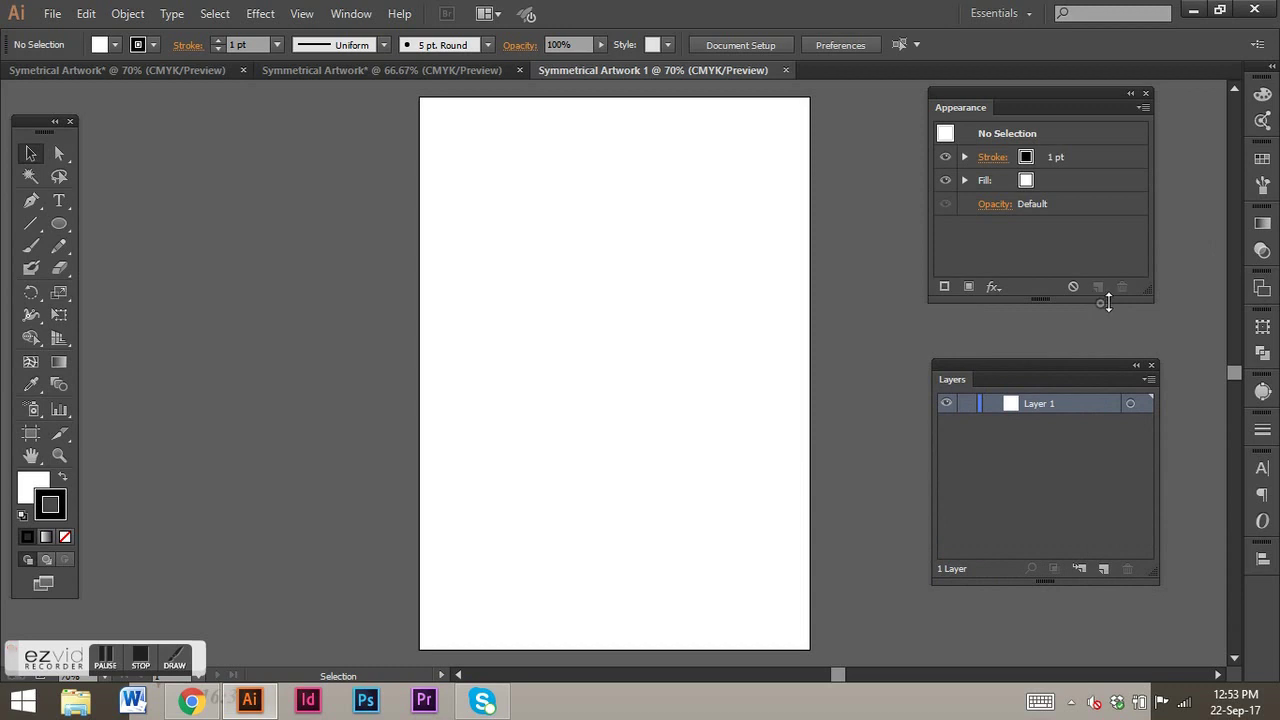
pyautogui.moveTo(1092, 91); pyautogui.dragTo(1098, 129)
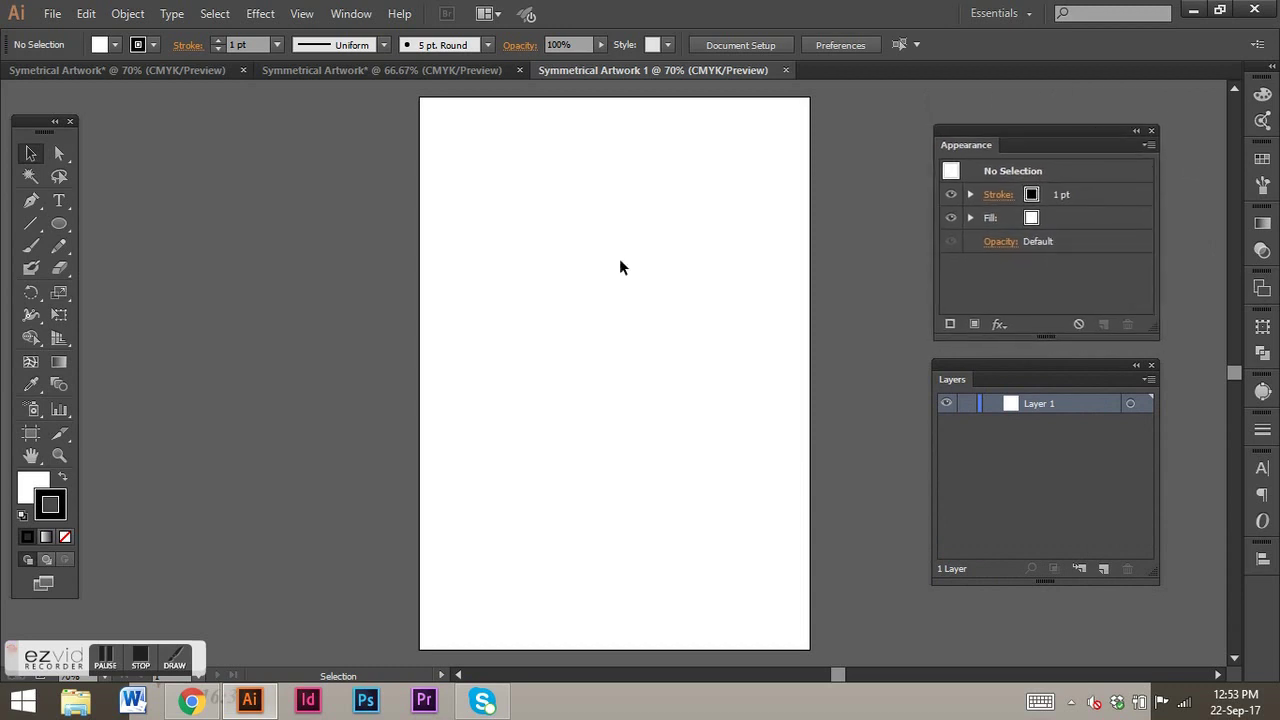
# Step: Set the document zoom to 50% and switch to the Rectangle tool
pyautogui.click(104, 677)
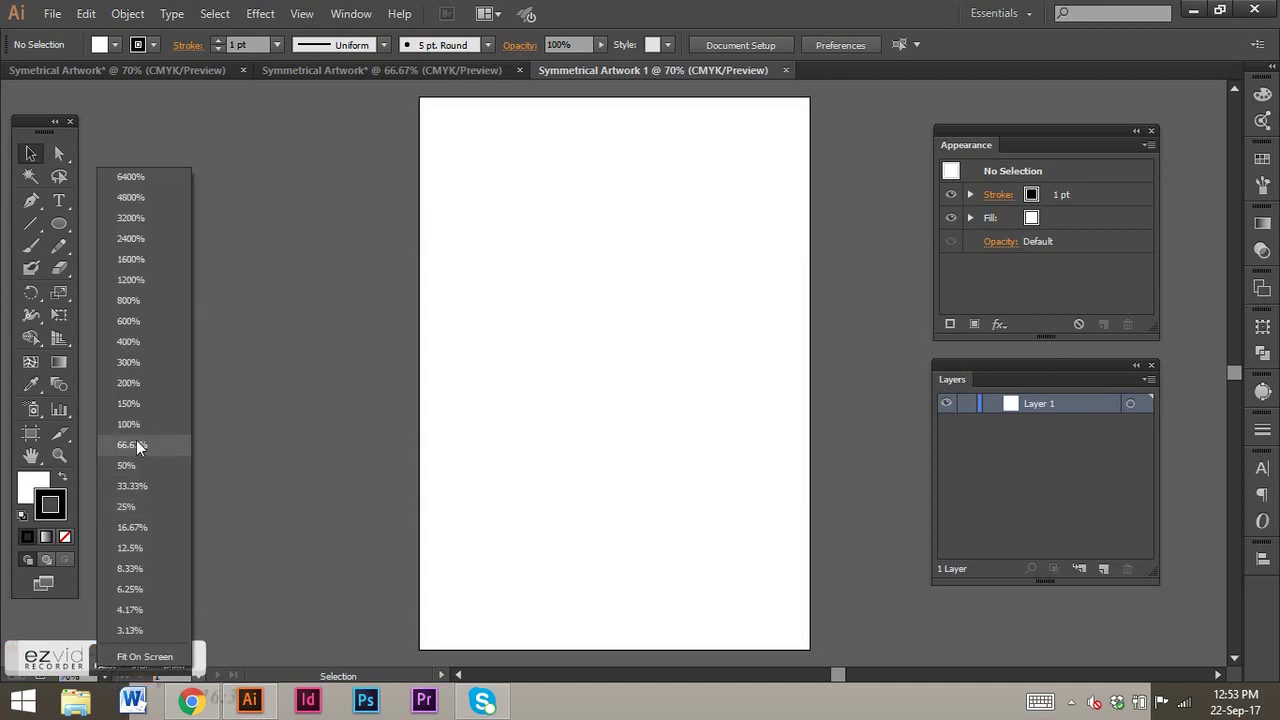
pyautogui.click(126, 465)
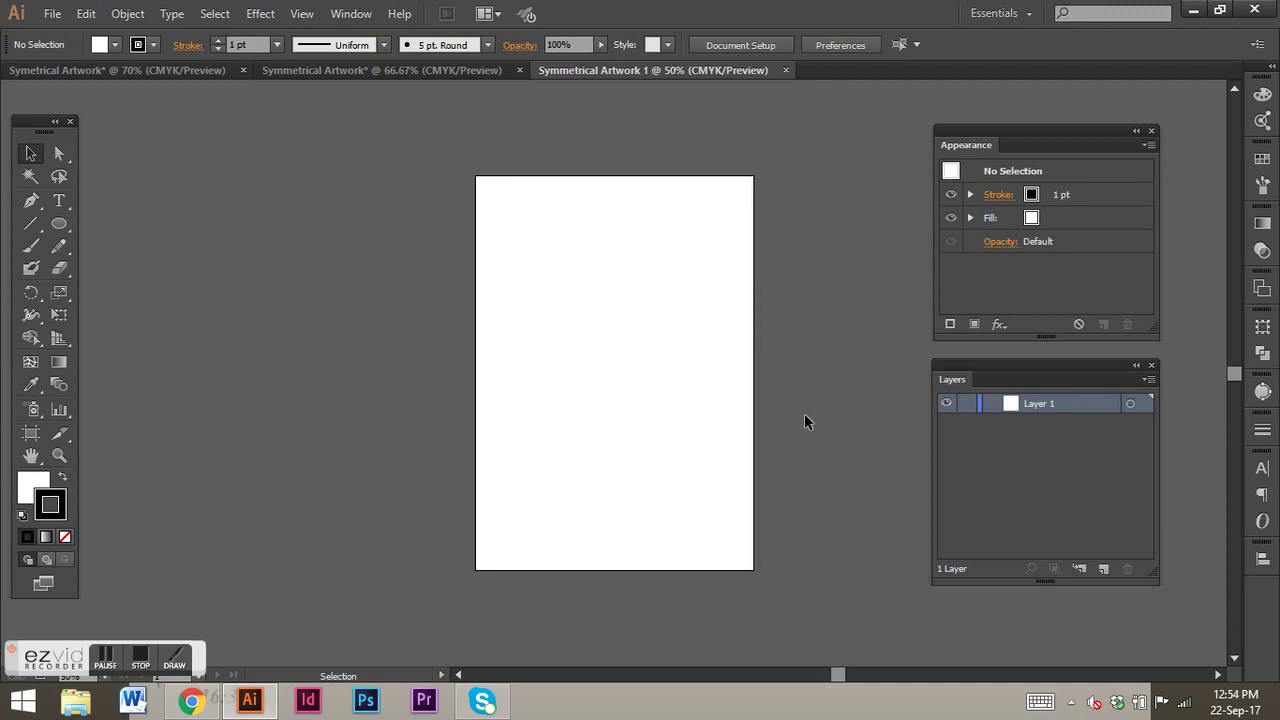
pyautogui.click(63, 224)
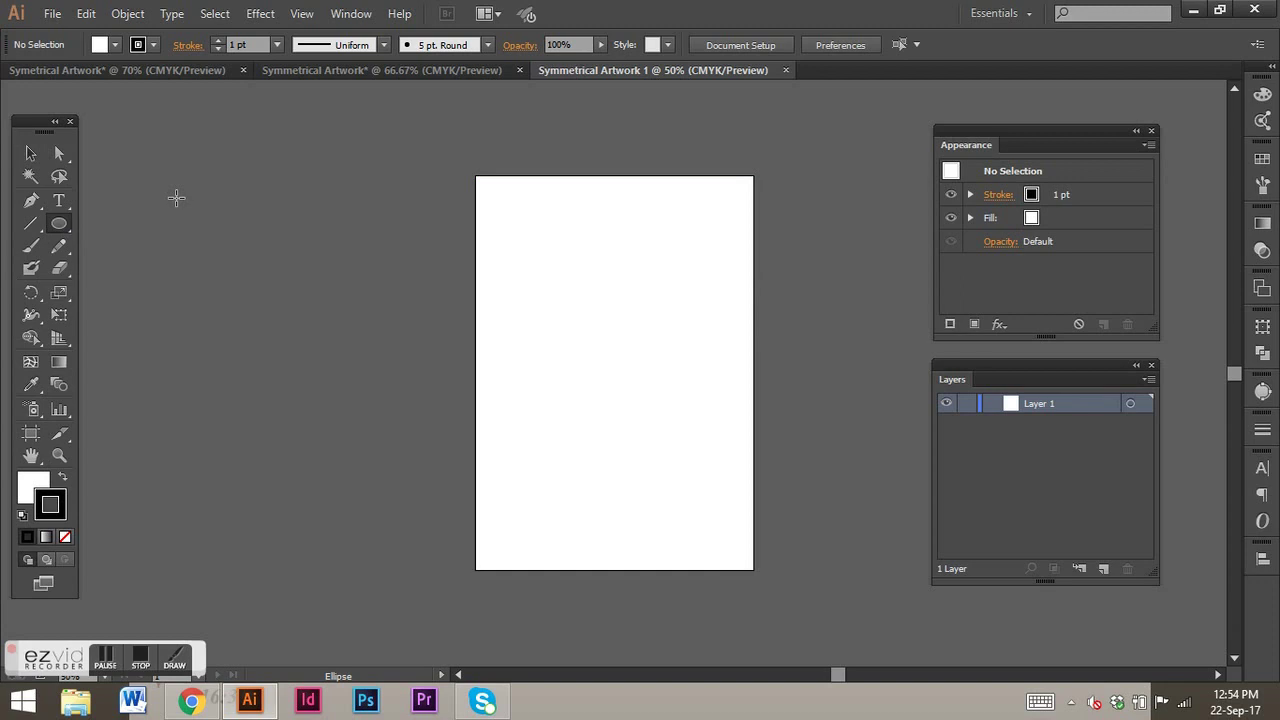
pyautogui.moveTo(63, 227); pyautogui.dragTo(132, 221)
# Step: Rename Layer 1 as "Symmetry", dismissing the rectangle size dialog without creating a shape
pyautogui.doubleClick(1036, 403)
pyautogui.press('BackSpace')
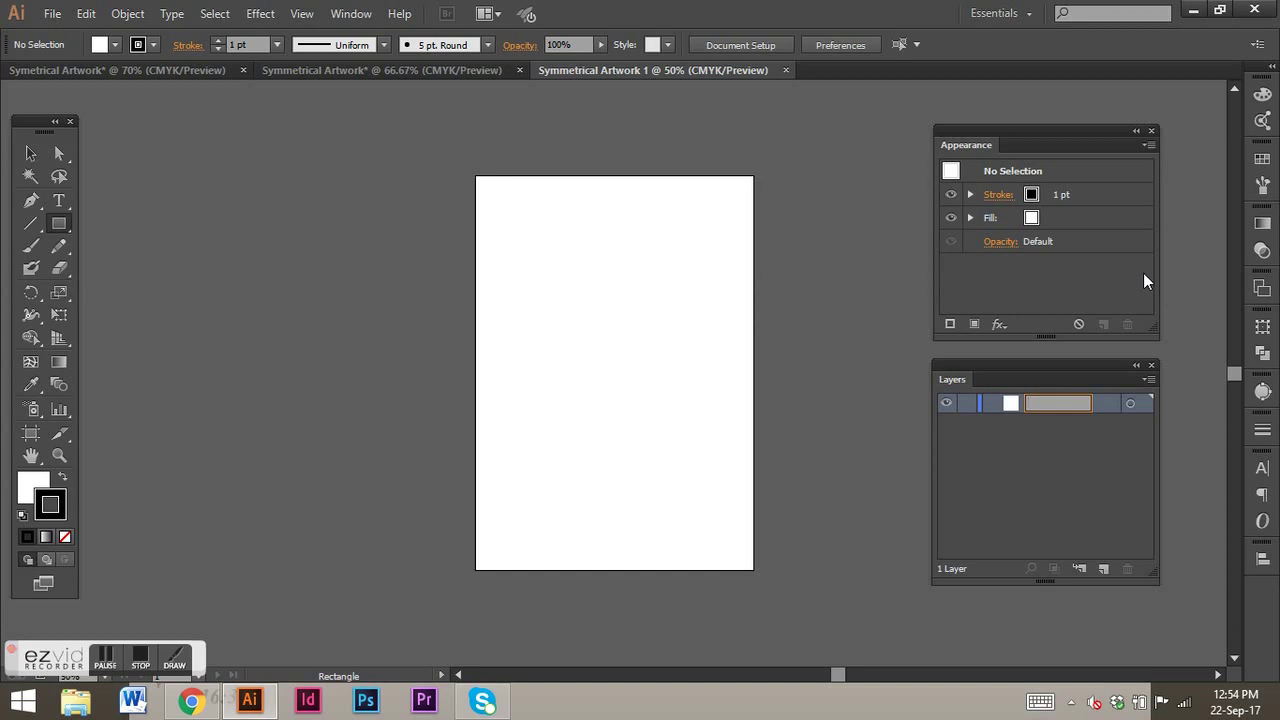
pyautogui.write('Symmetry')
pyautogui.click(866, 311)
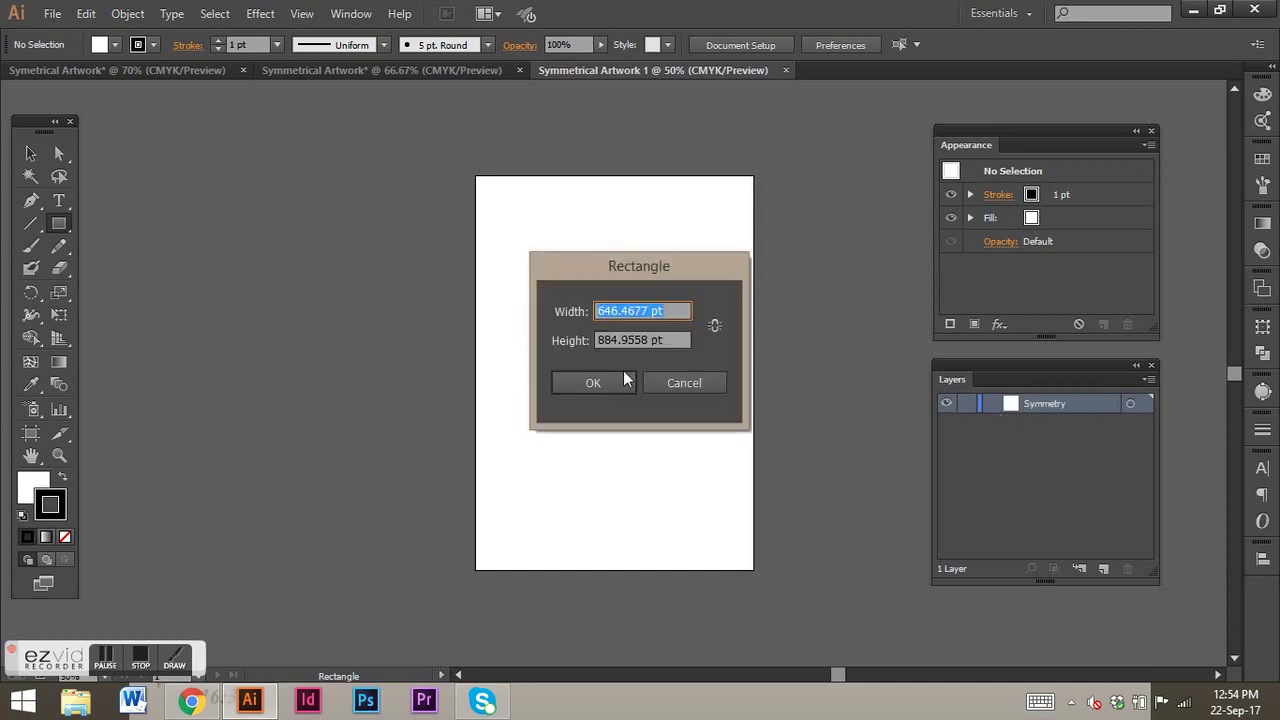
pyautogui.click(669, 383)
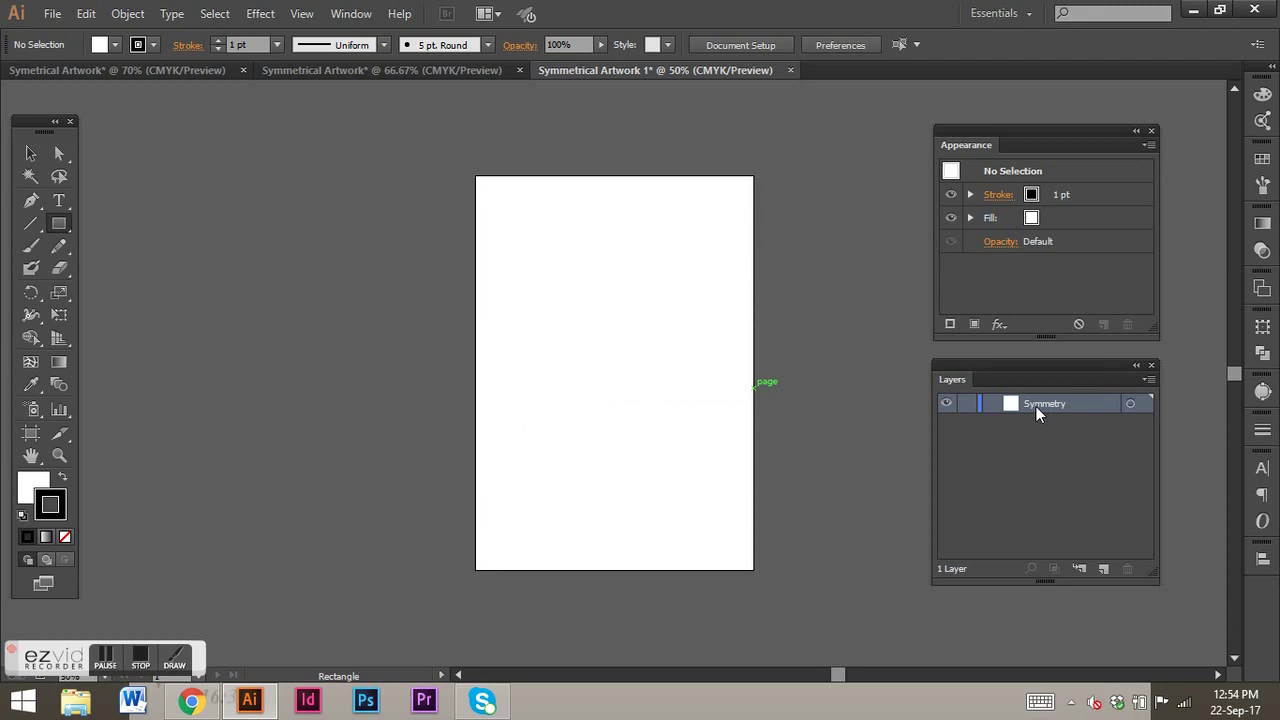
# Step: Target the Symmetry layer and draw a rectangle about 650 by 898 pt surrounding the whole artboard
pyautogui.click(1130, 404)
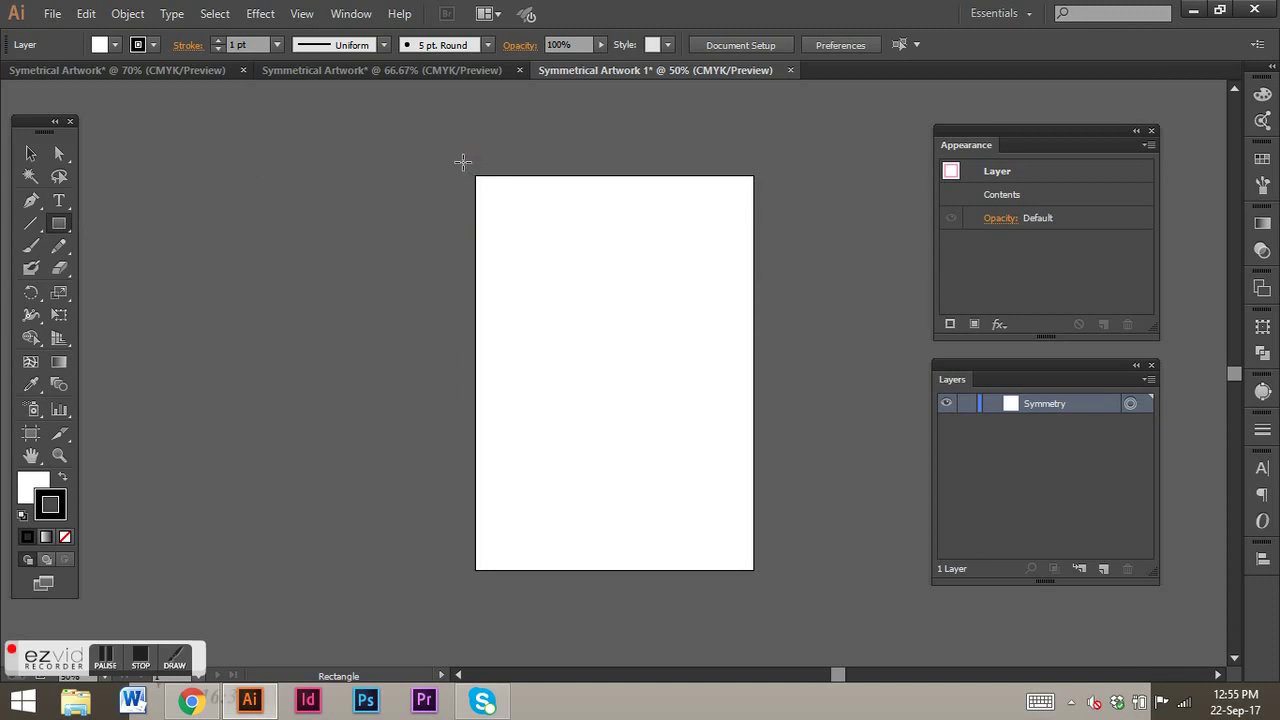
pyautogui.moveTo(463, 163); pyautogui.dragTo(768, 584)
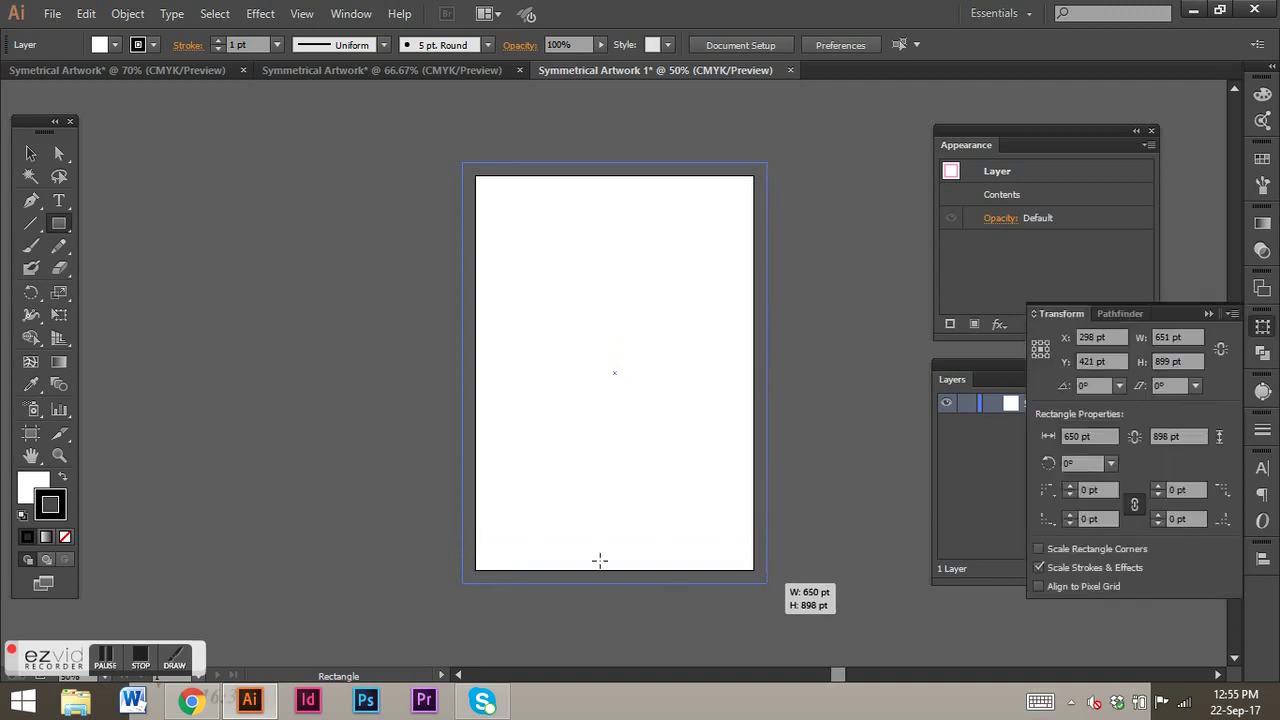
pyautogui.click(1208, 314)
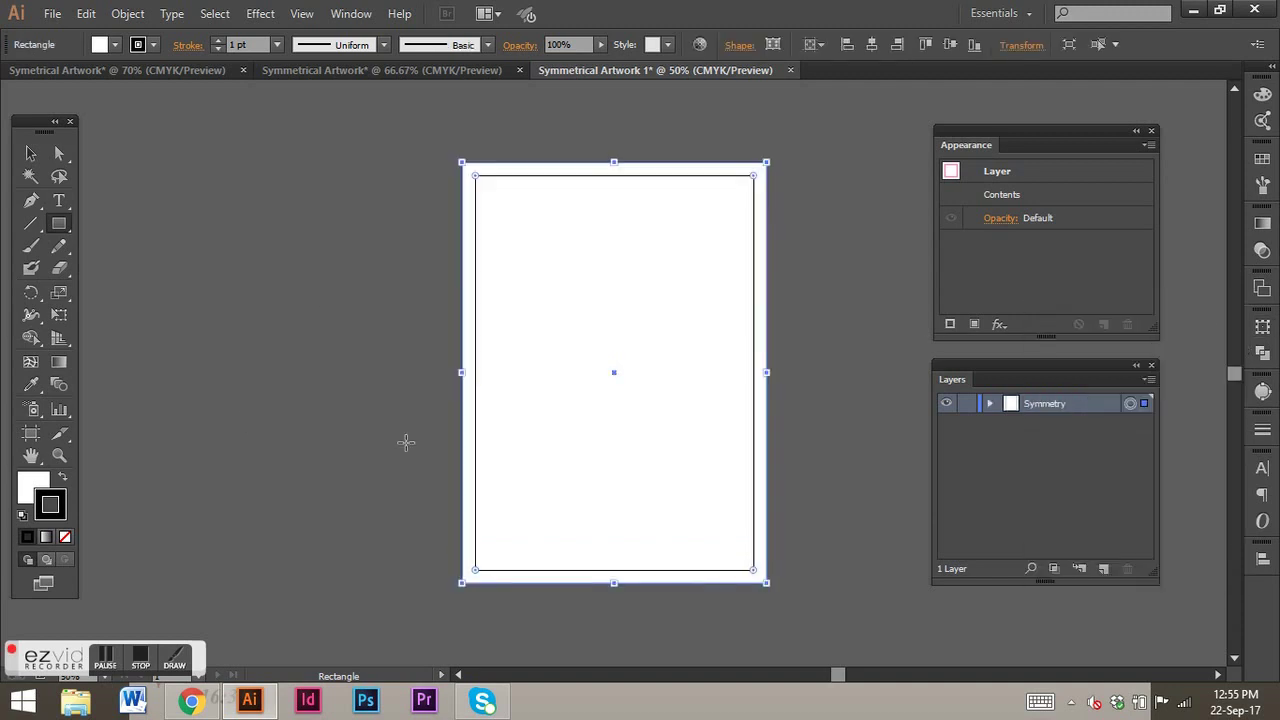
# Step: Set the surrounding rectangle's fill to None, keep its black stroke, and deselect it
pyautogui.click(28, 485)
pyautogui.click(66, 538)
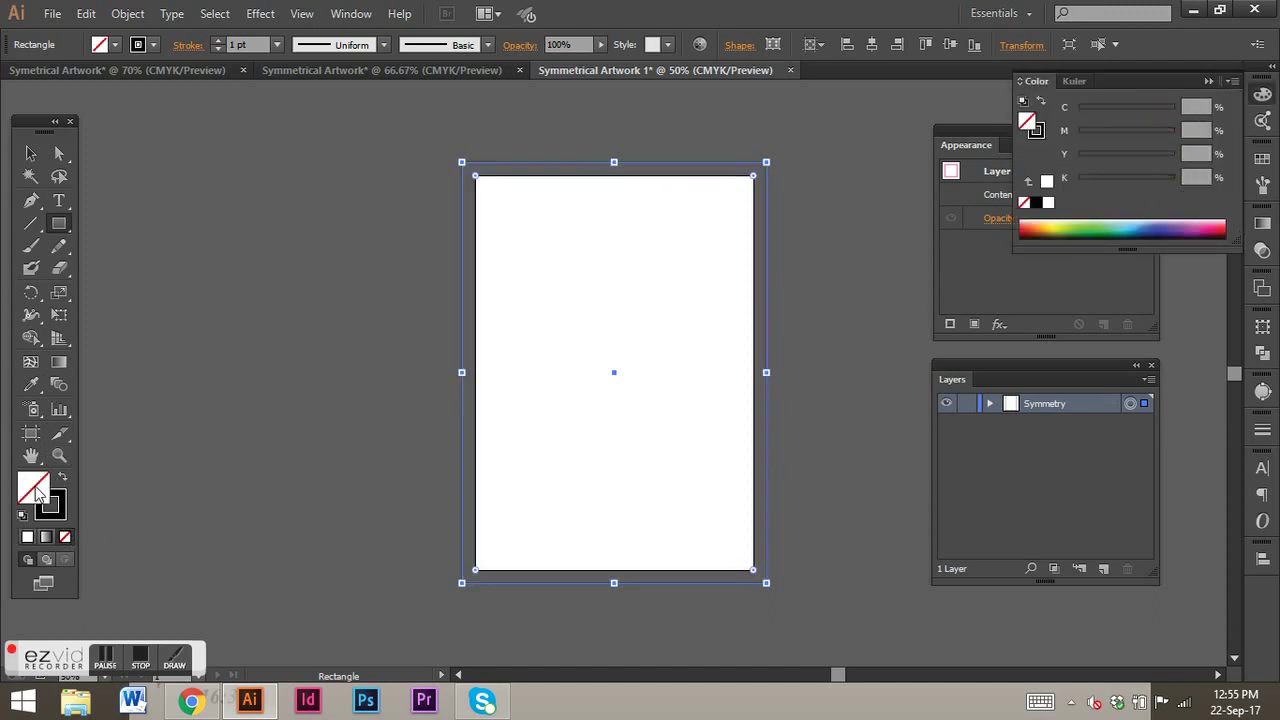
pyautogui.click(37, 490)
pyautogui.click(58, 510)
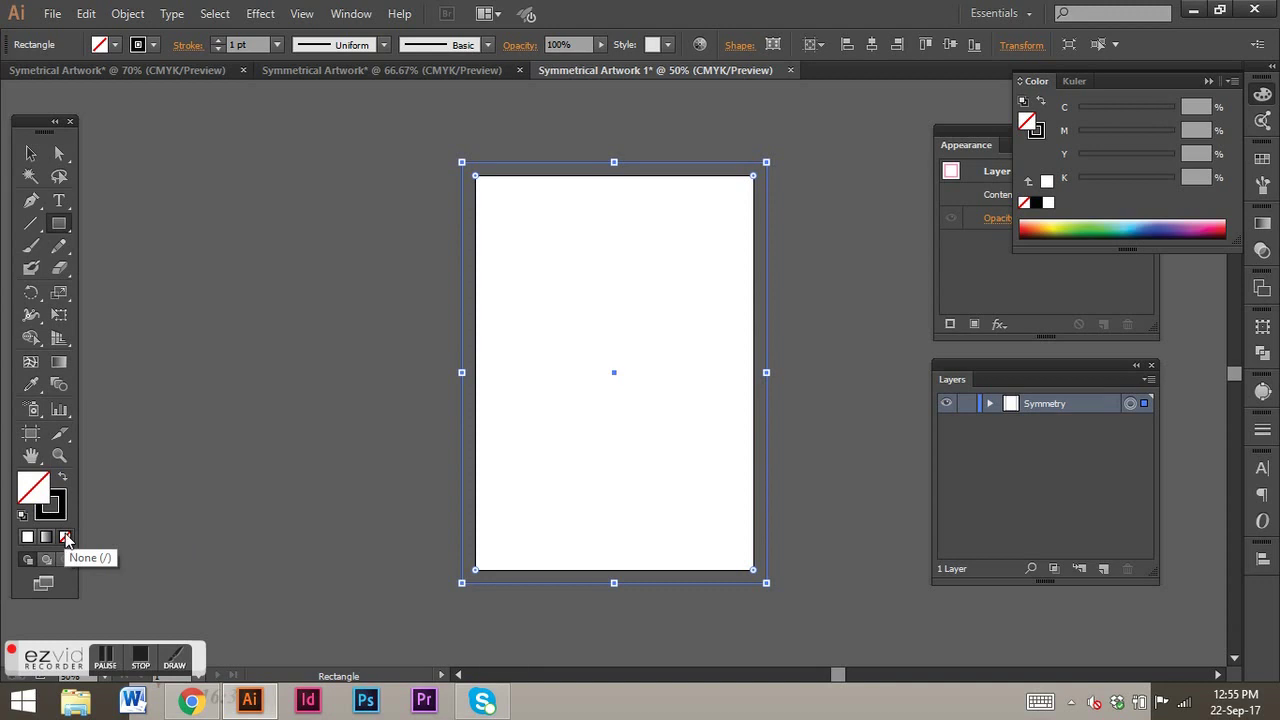
pyautogui.click(30, 152)
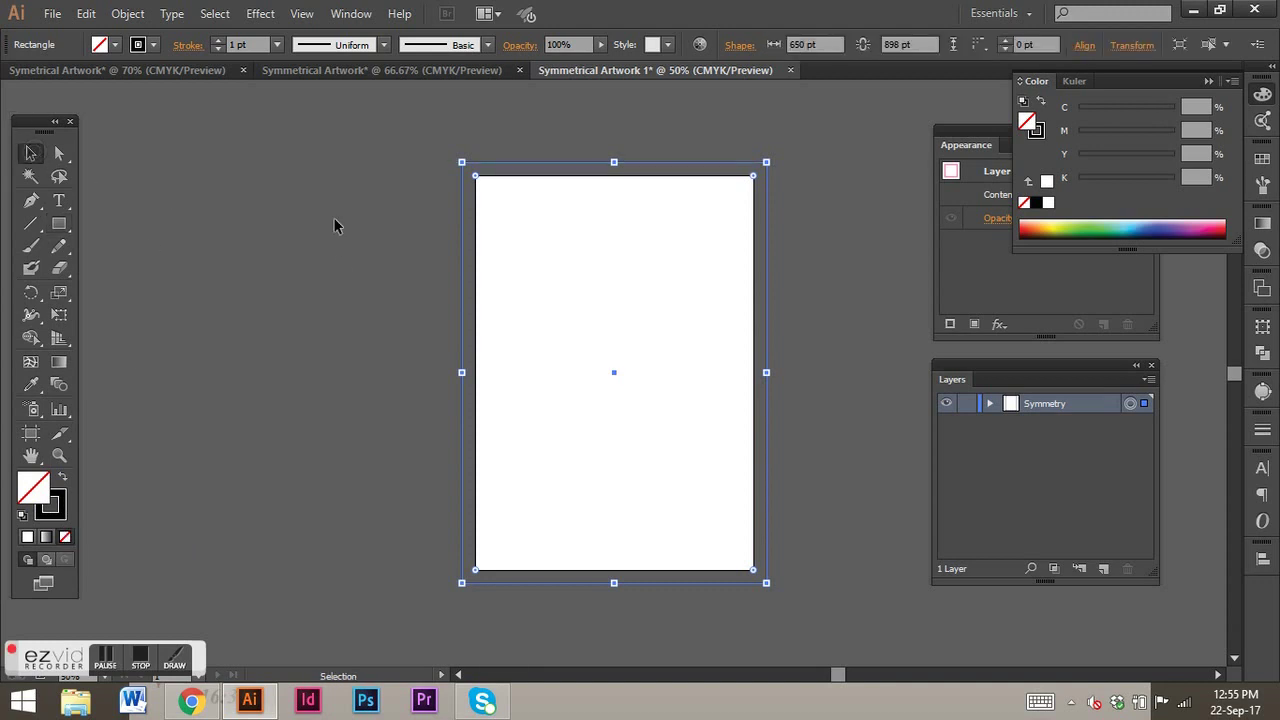
pyautogui.click(475, 404)
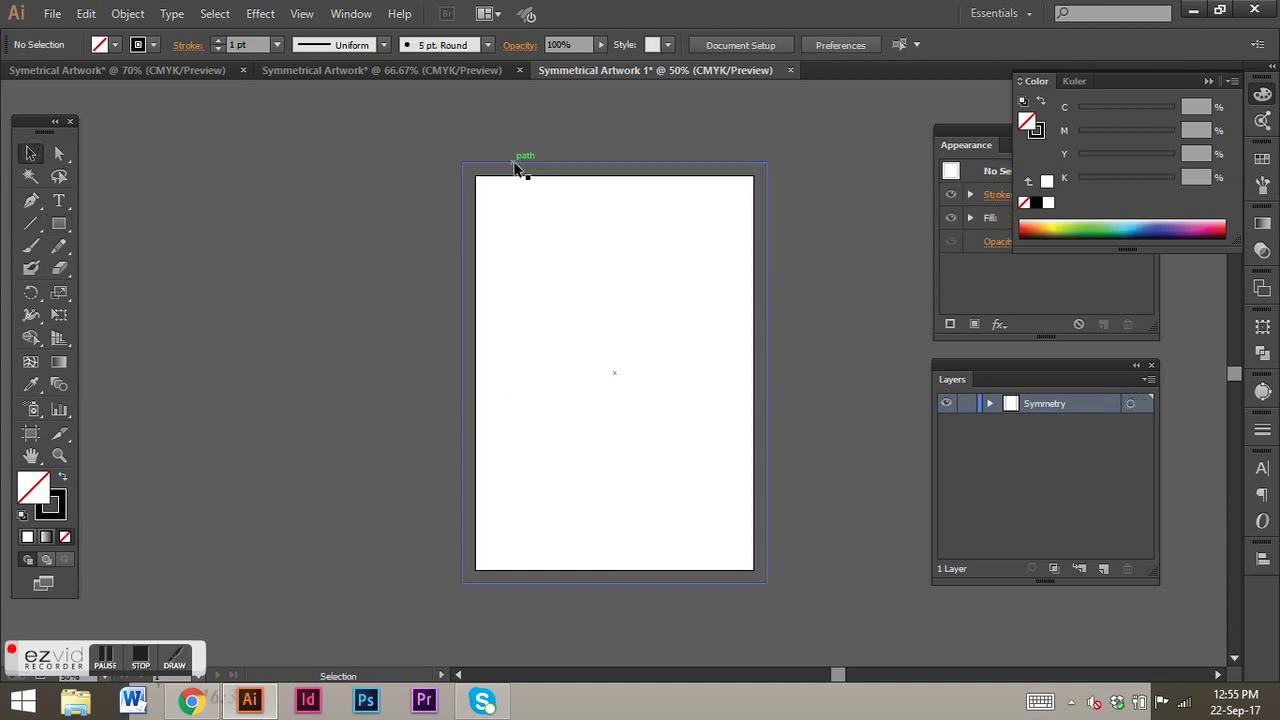
pyautogui.click(461, 262)
pyautogui.click(486, 244)
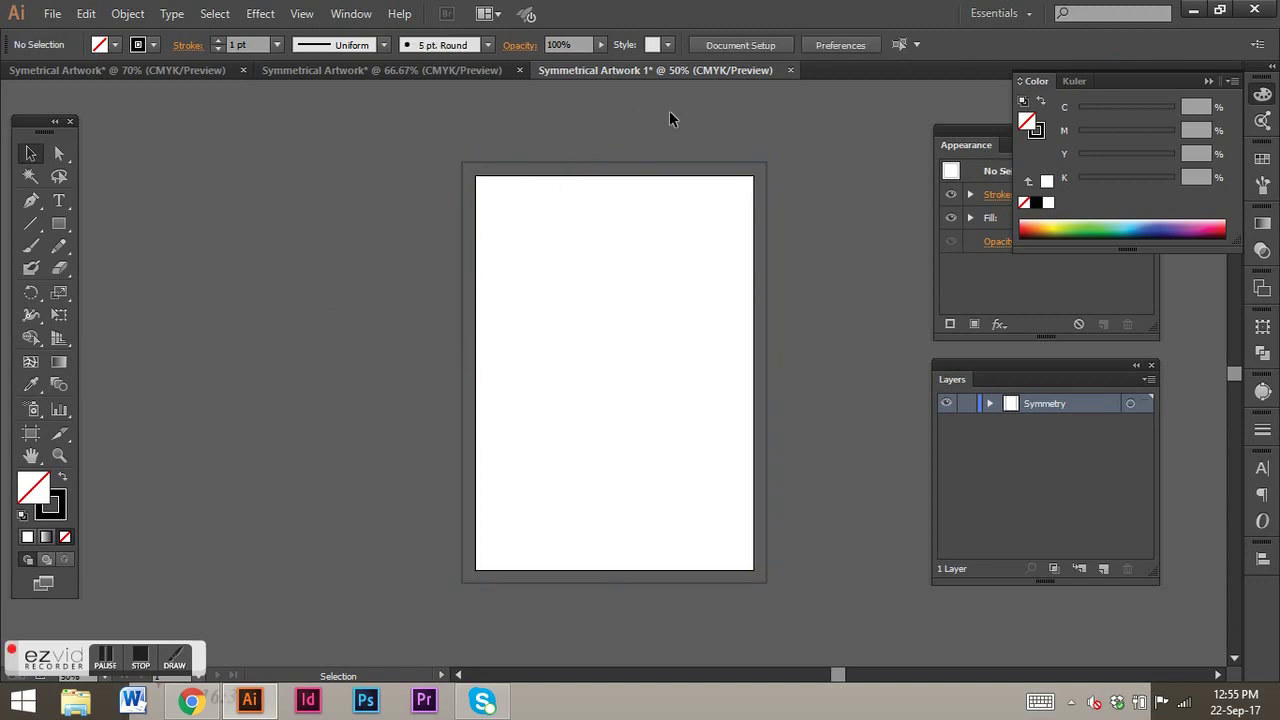
pyautogui.click(1207, 80)
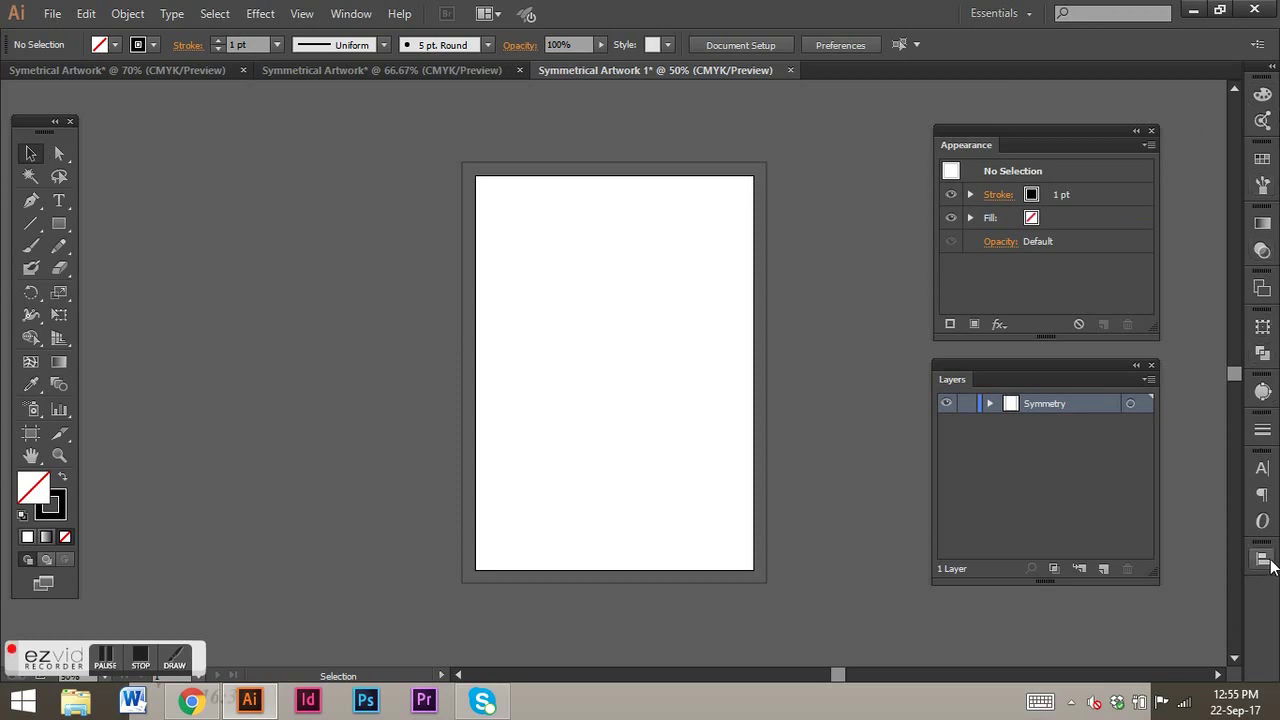
# Step: Centre the surrounding rectangle horizontally using Align to Artboard, and deselect it
pyautogui.click(701, 163)
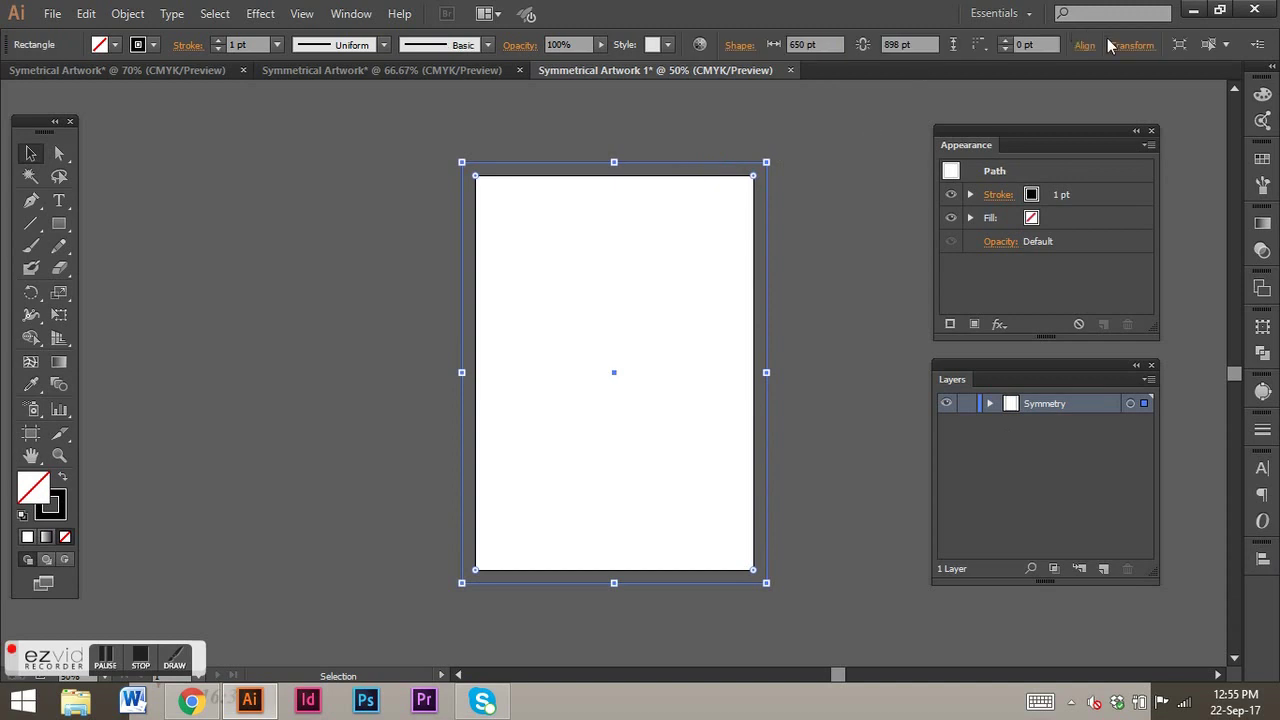
pyautogui.click(1084, 45)
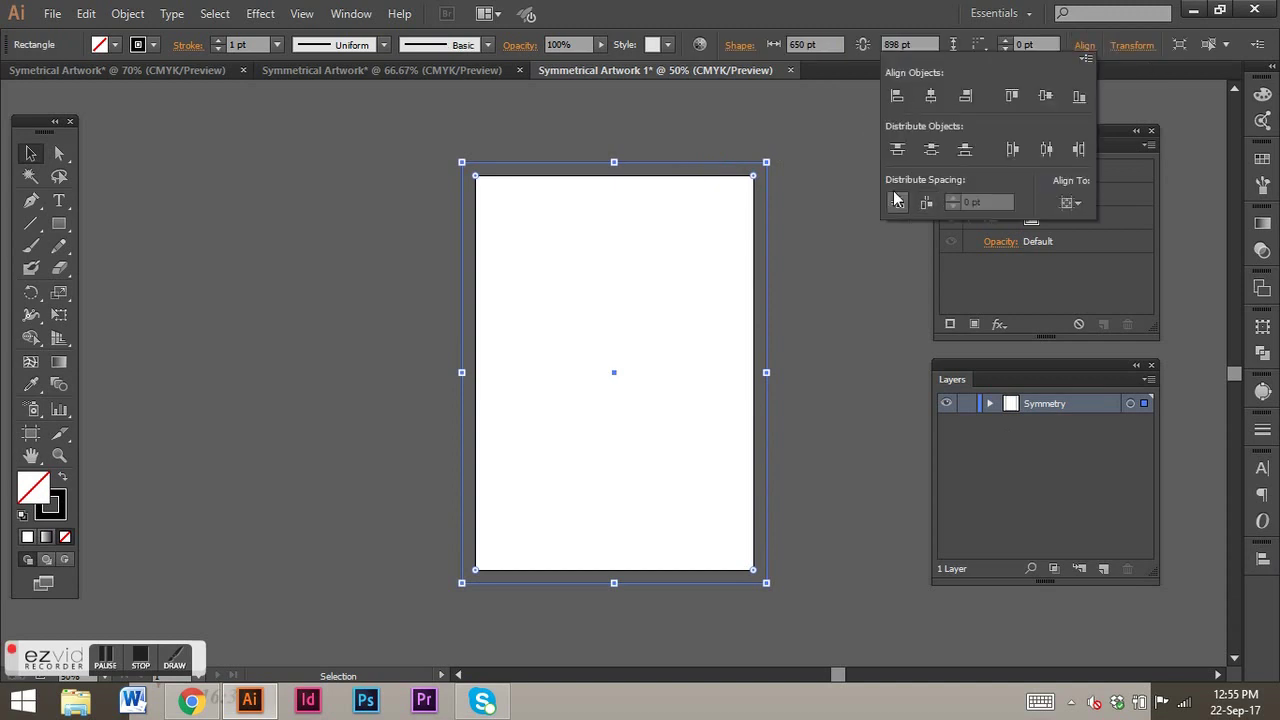
pyautogui.click(1068, 204)
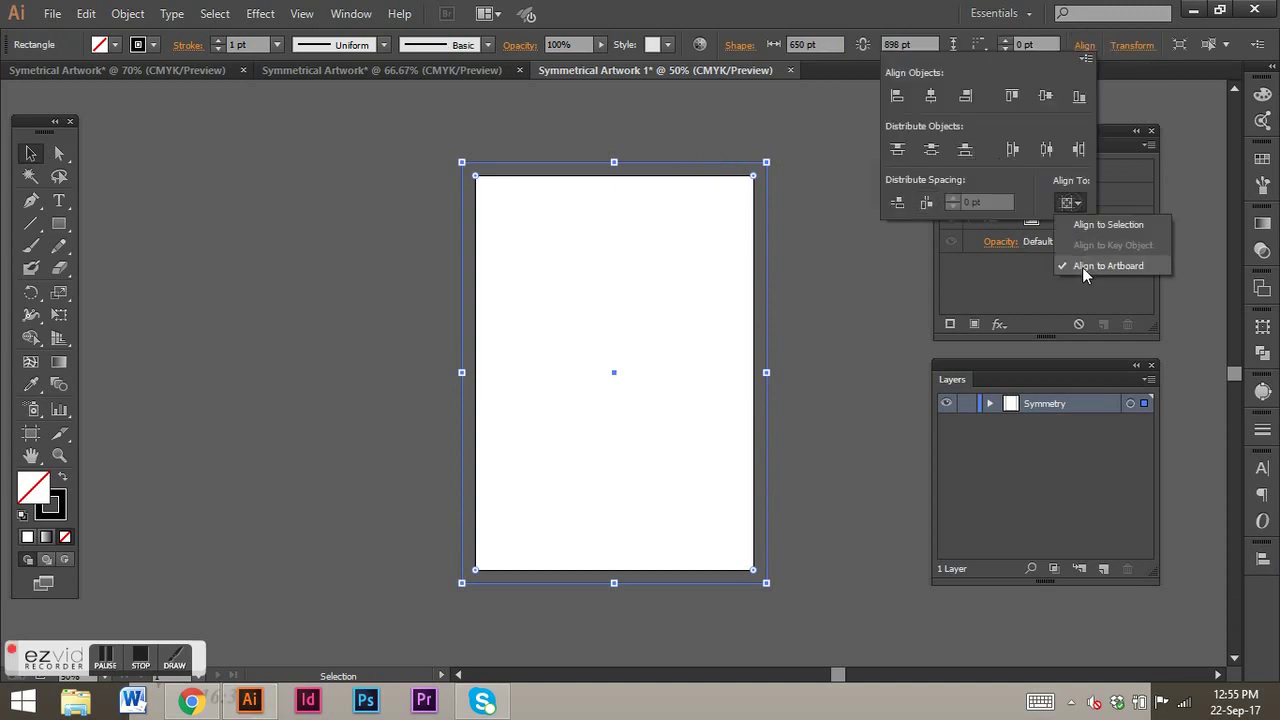
pyautogui.click(1082, 267)
pyautogui.click(931, 95)
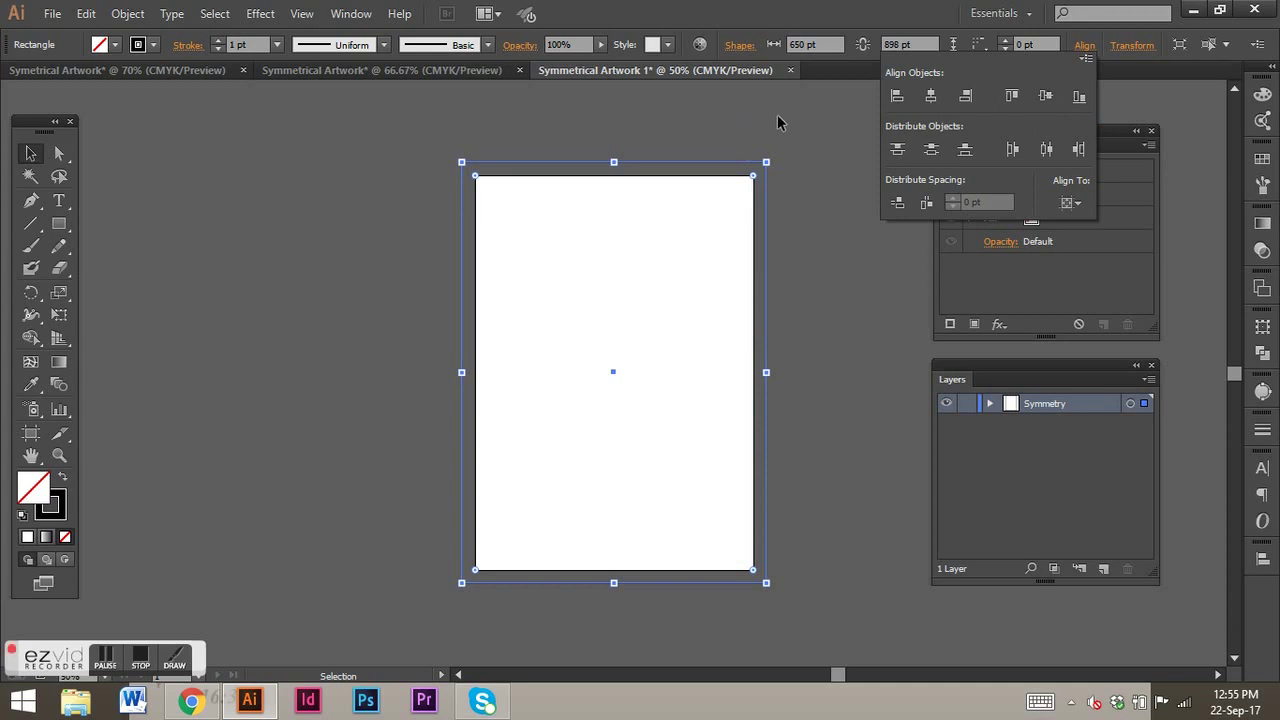
pyautogui.click(831, 416)
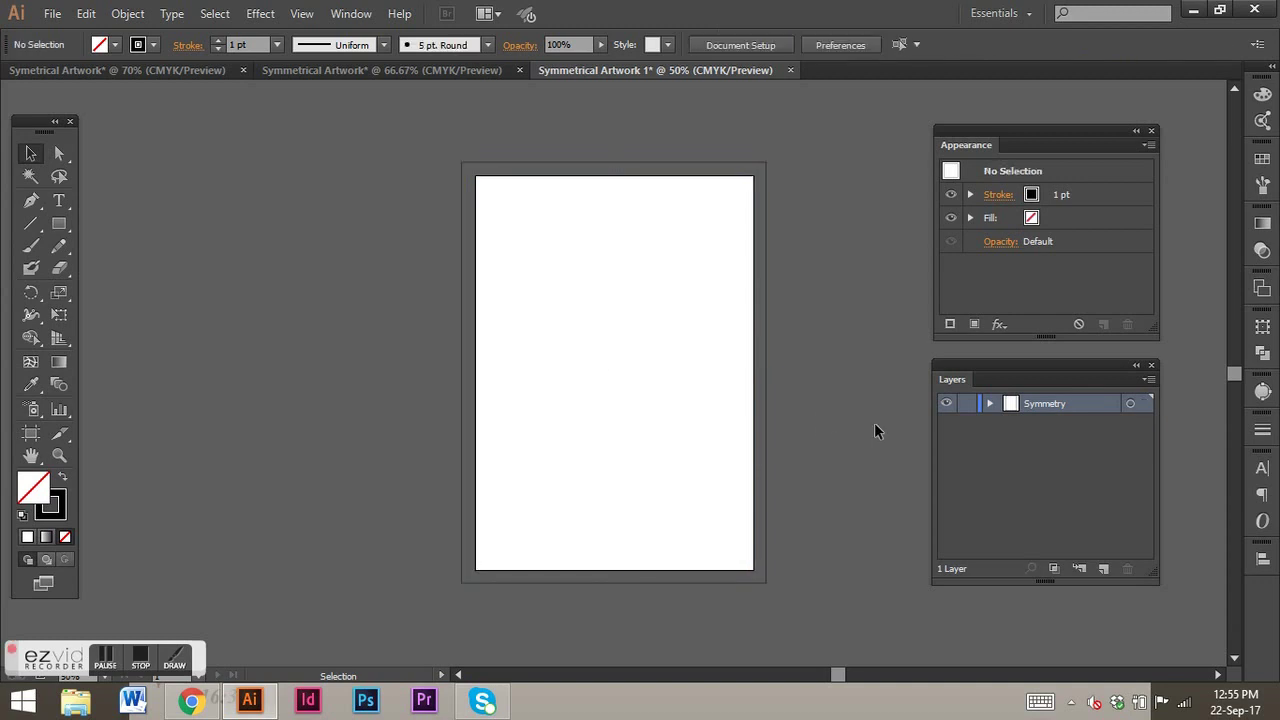
# Step: Add a new layer above the Symmetry layer and name it "Centre"
pyautogui.click(1104, 567)
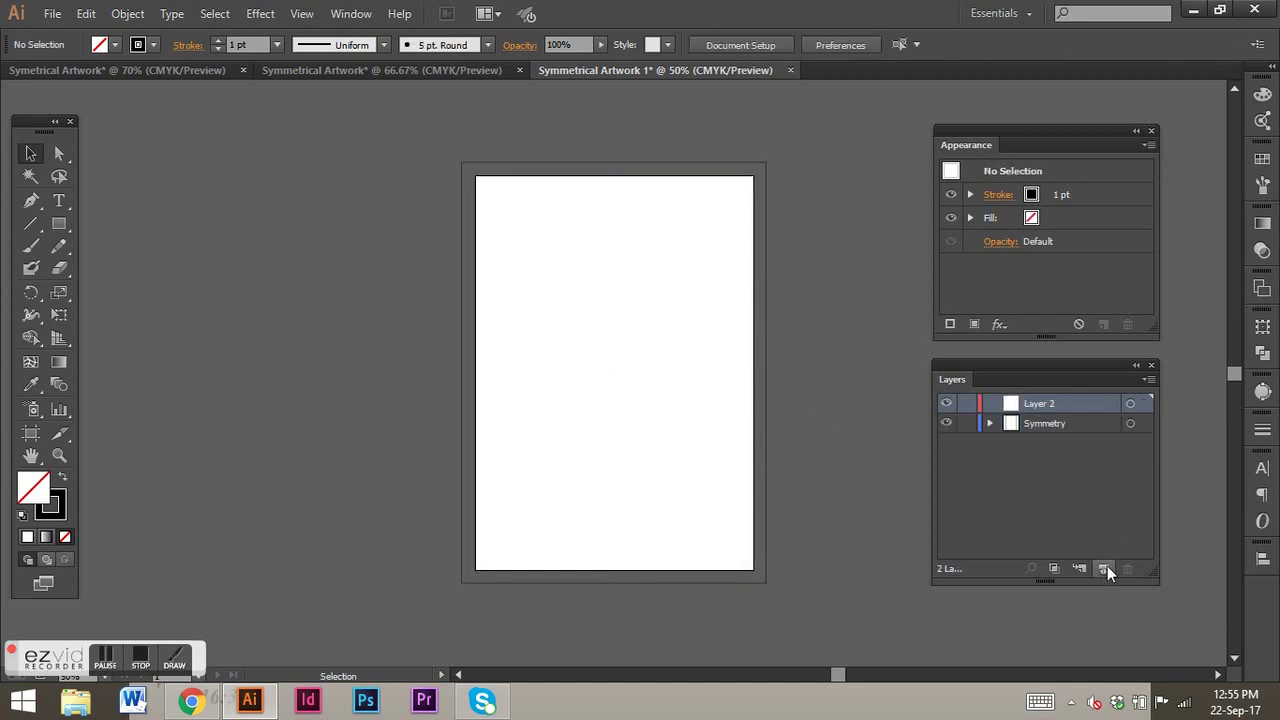
pyautogui.doubleClick(1050, 404)
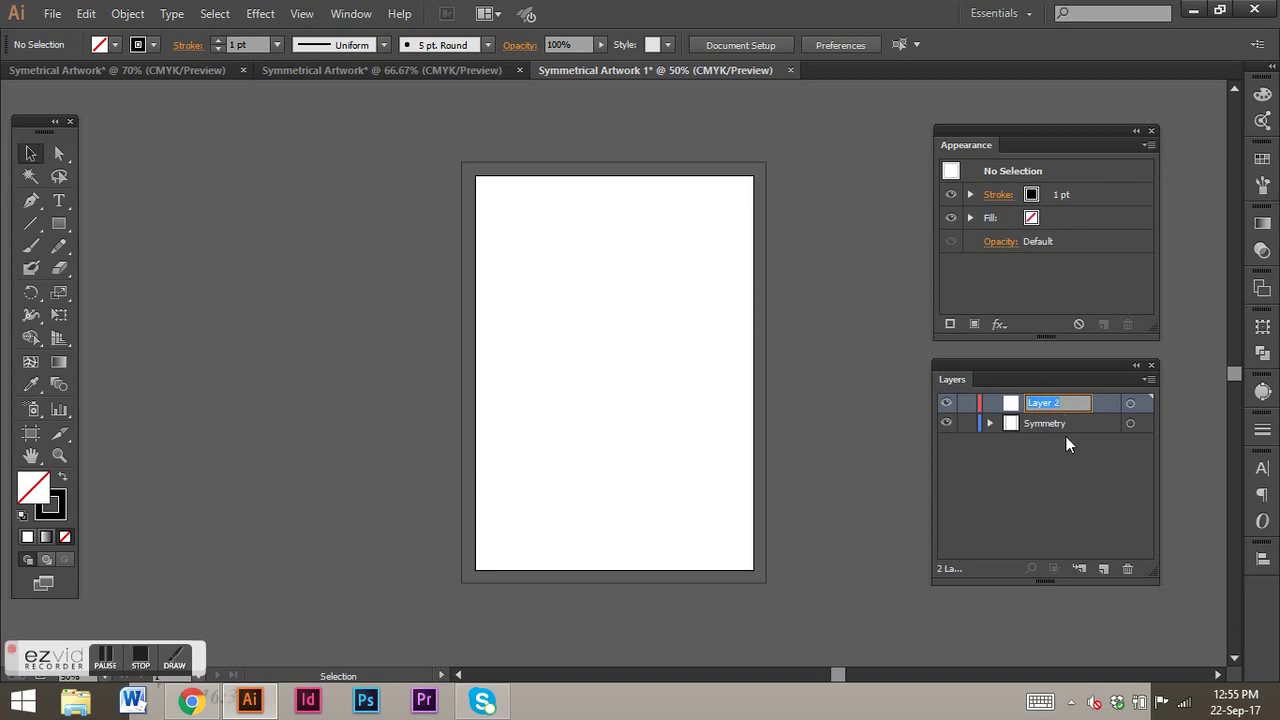
pyautogui.write('Centre')
pyautogui.press('Return')
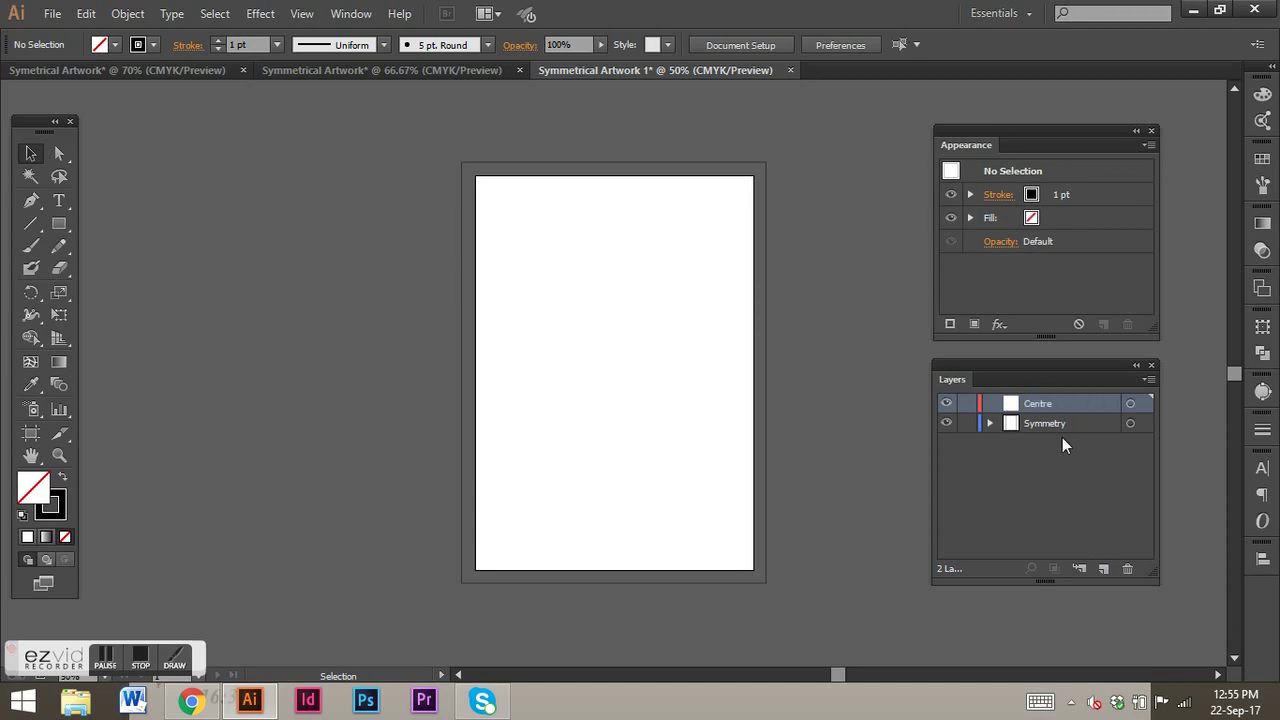
# Step: Add another new layer above the Centre layer and name it "Other"
pyautogui.click(1102, 568)
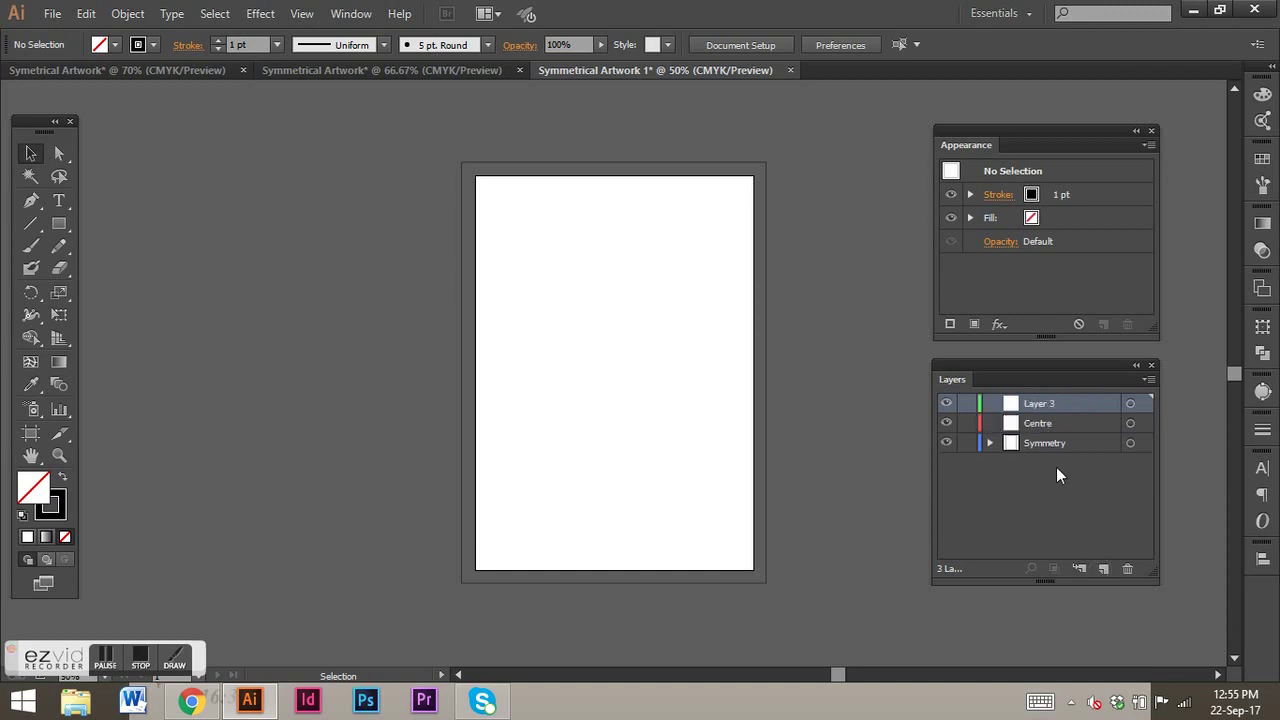
pyautogui.doubleClick(1040, 403)
pyautogui.write('Oth')
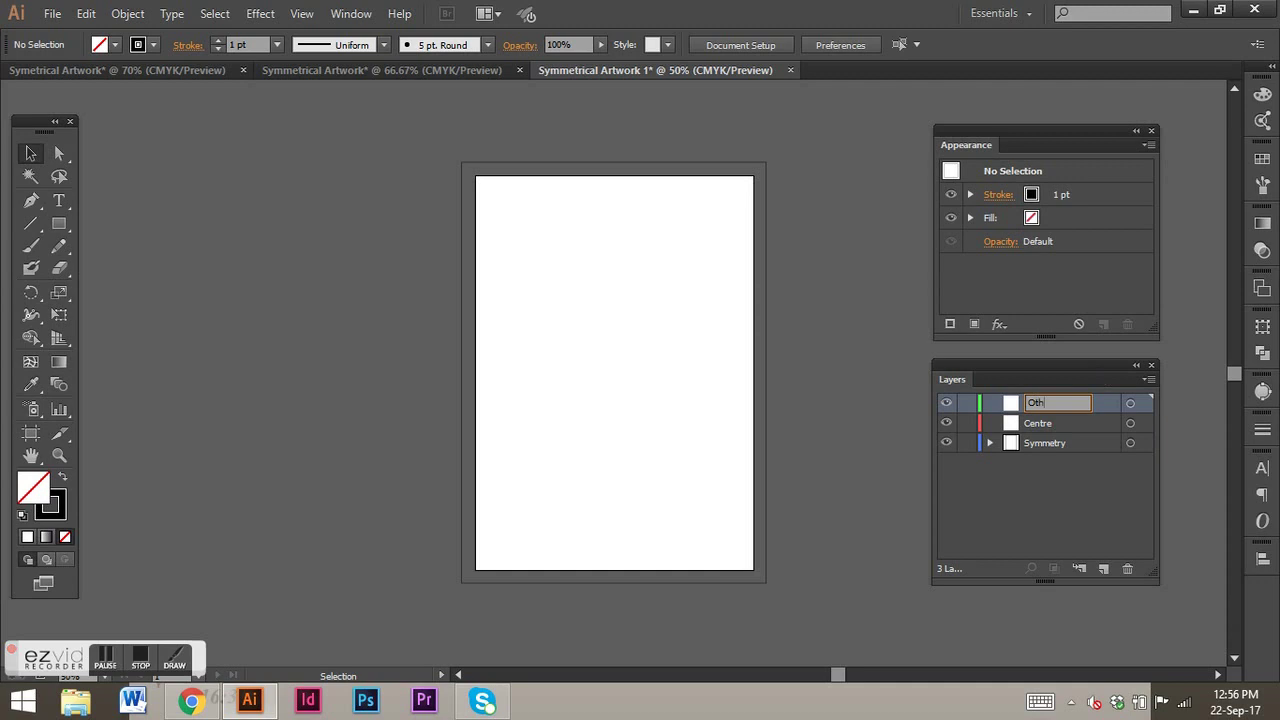
pyautogui.write('er')
pyautogui.press('Return')
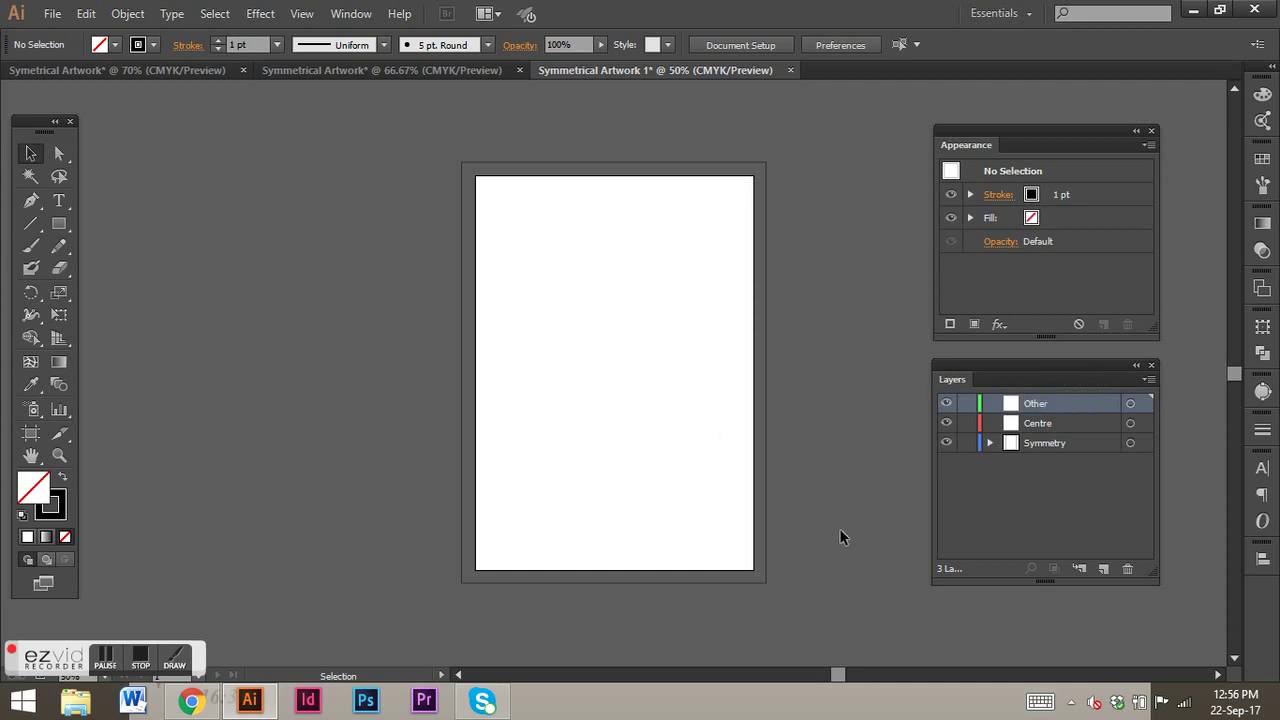
# Step: Reorder the layers so Symmetry is first, Other second and Centre last, and make Symmetry the active layer
pyautogui.click(1089, 445)
pyautogui.moveTo(1065, 399); pyautogui.dragTo(1062, 473)
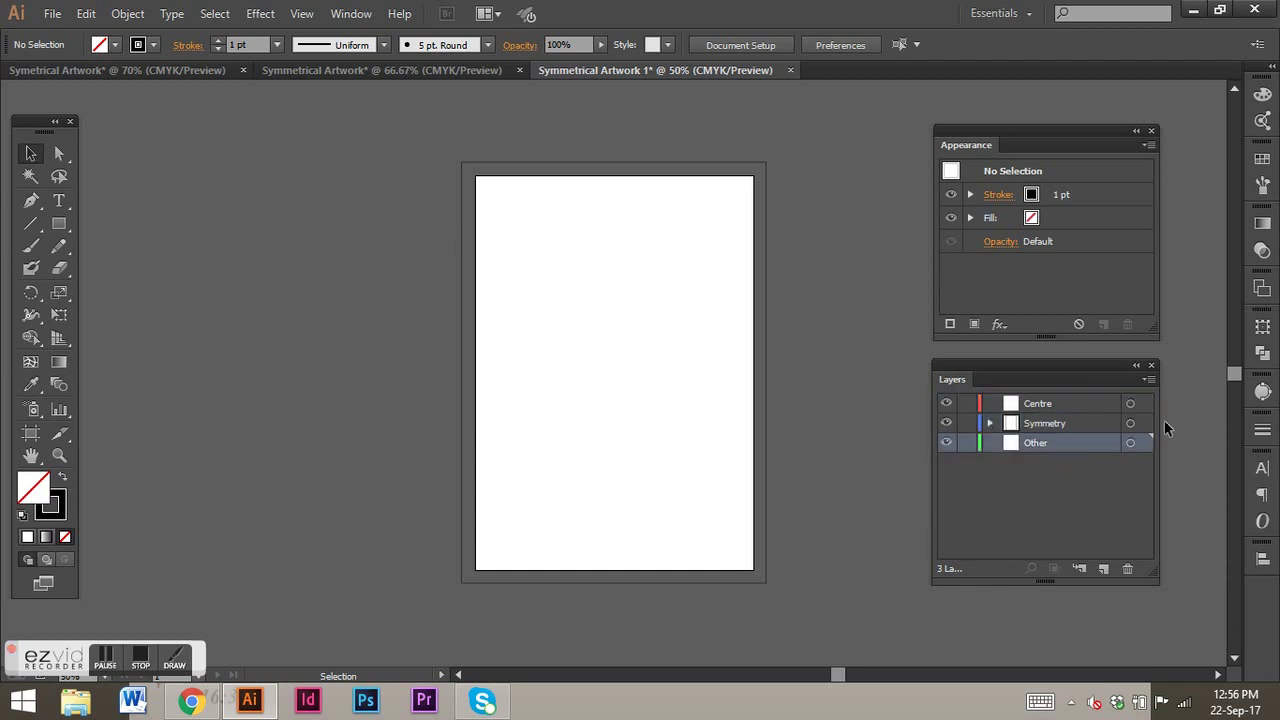
pyautogui.moveTo(1073, 398); pyautogui.dragTo(1062, 478)
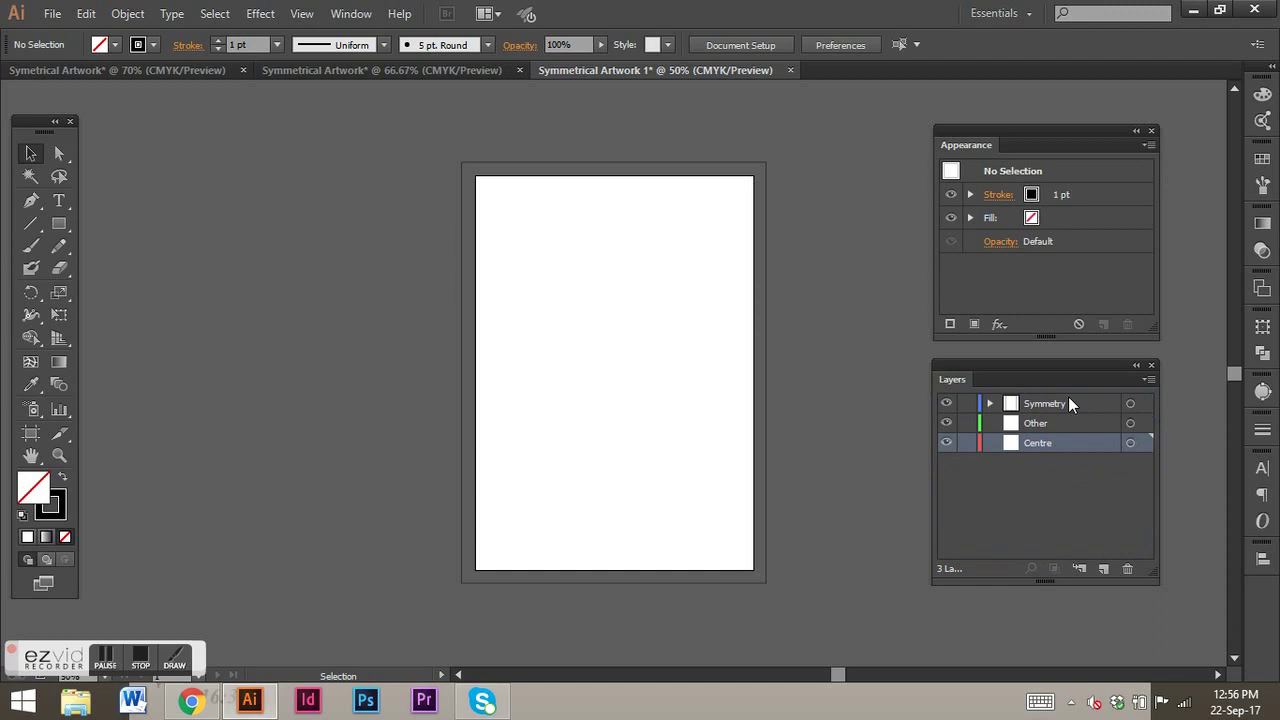
pyautogui.click(1076, 405)
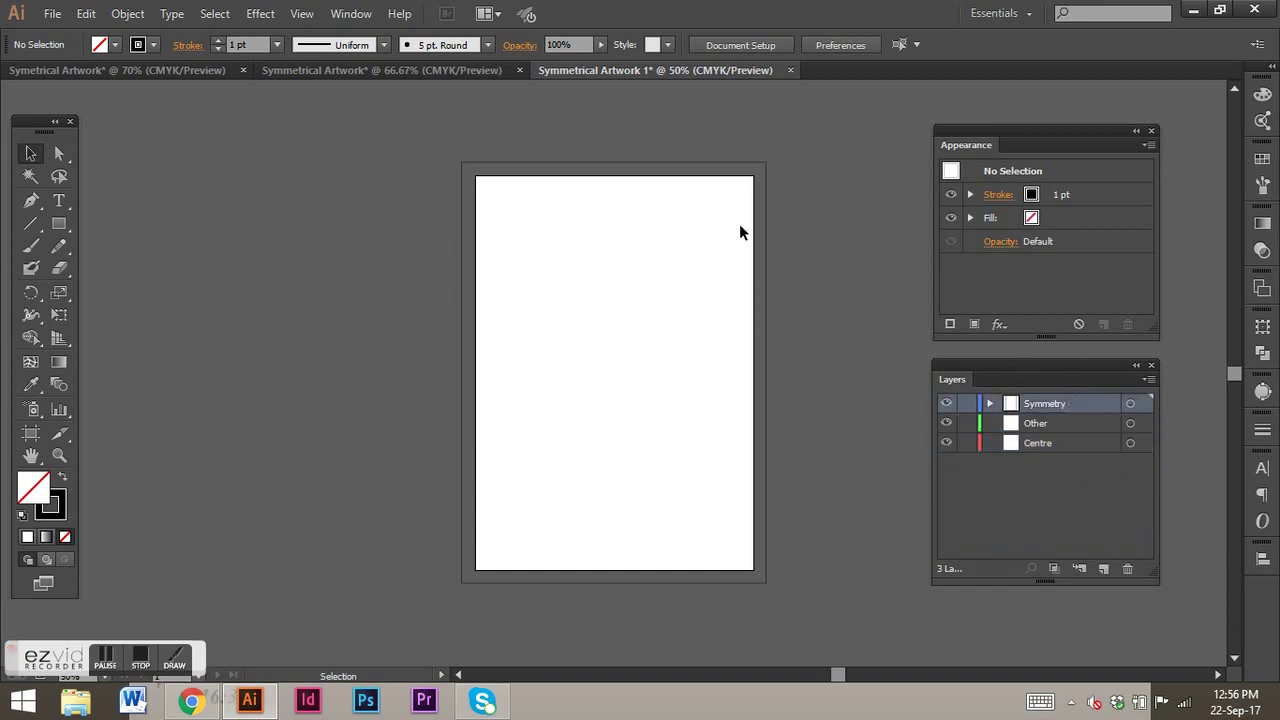
# Step: Target the whole Symmetry layer for its appearance, briefly expanding and collapsing its contents
pyautogui.click(1077, 442)
pyautogui.click(1092, 401)
pyautogui.click(1130, 403)
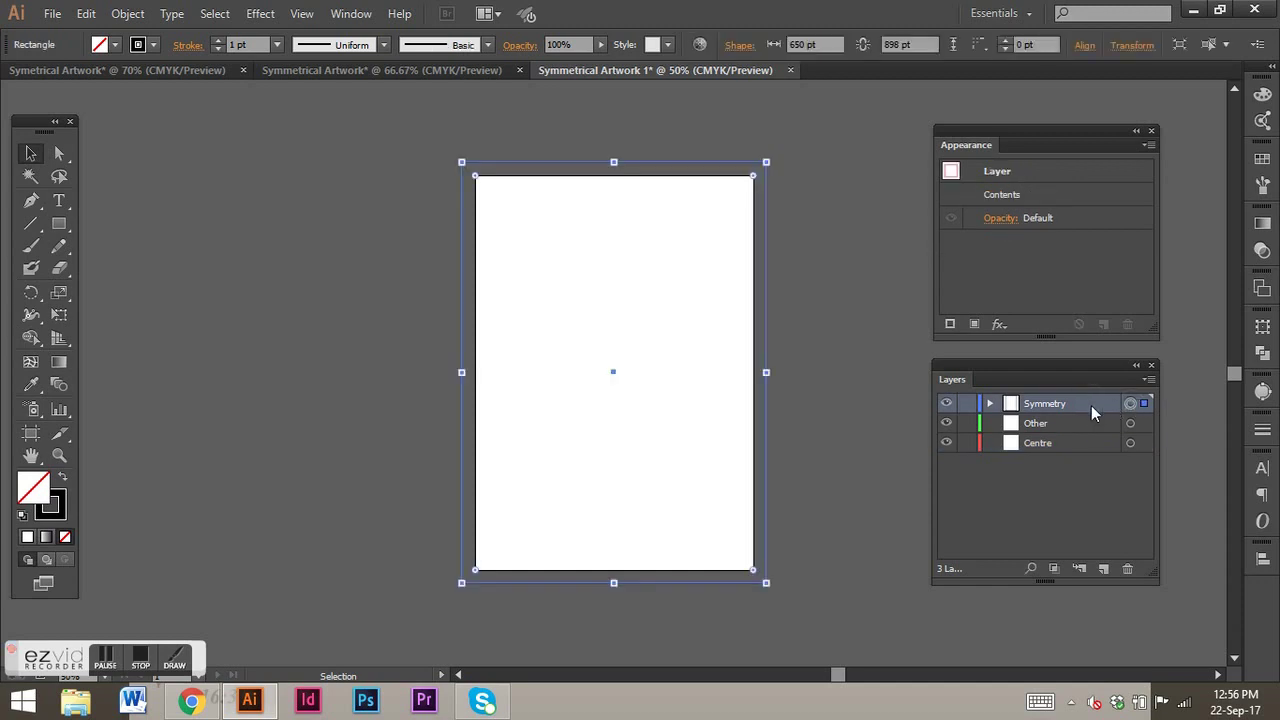
pyautogui.click(990, 403)
pyautogui.click(990, 405)
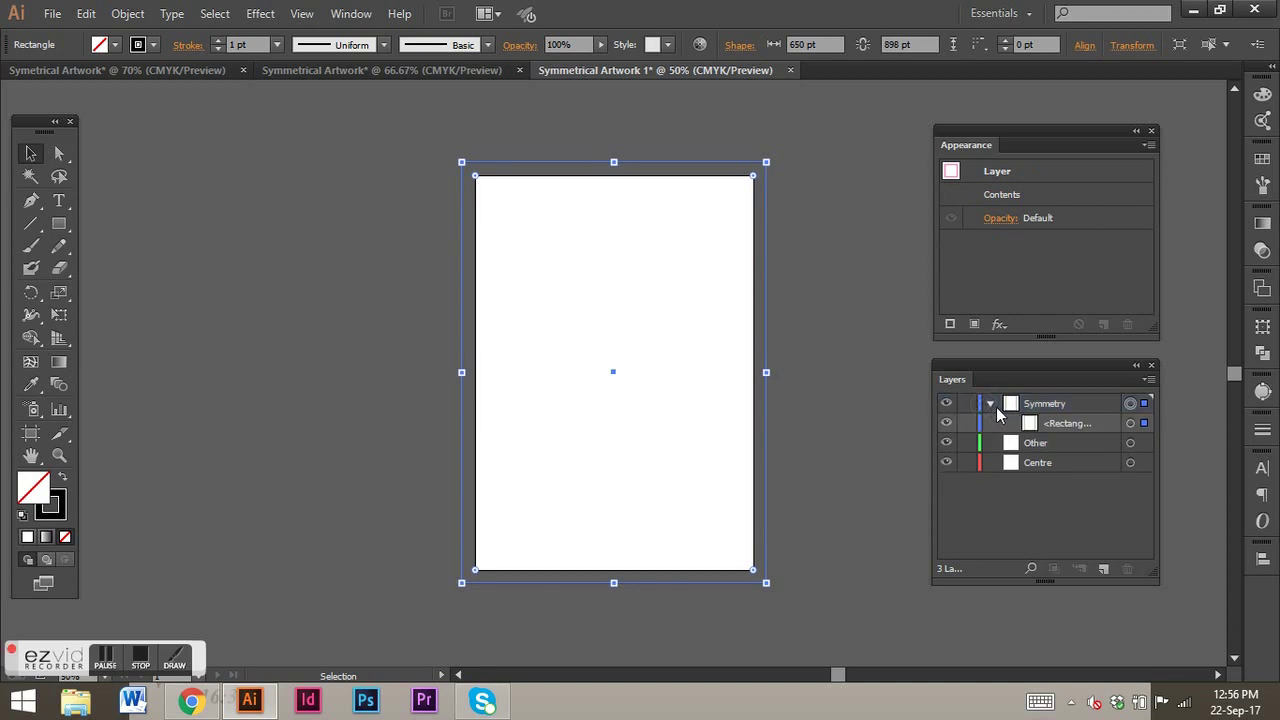
pyautogui.click(990, 403)
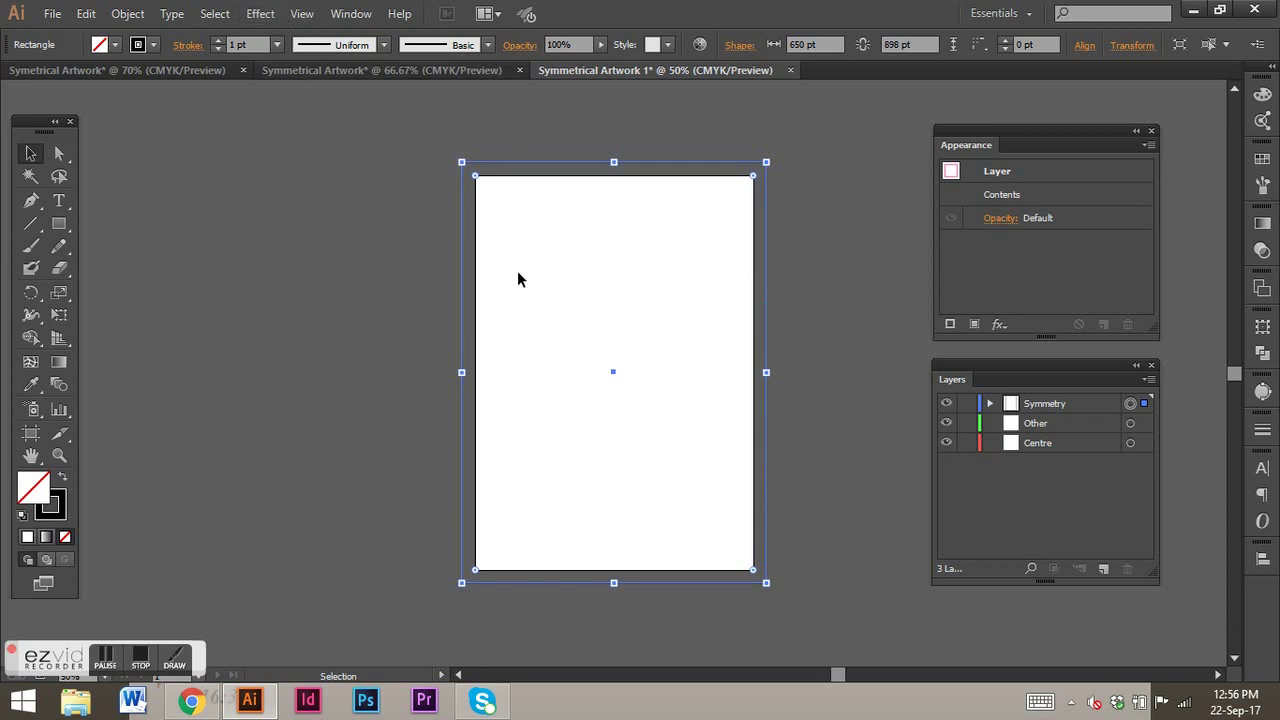
# Step: Apply a Transform effect to the Symmetry layer with Reflect X enabled and 1 copy
pyautogui.click(260, 14)
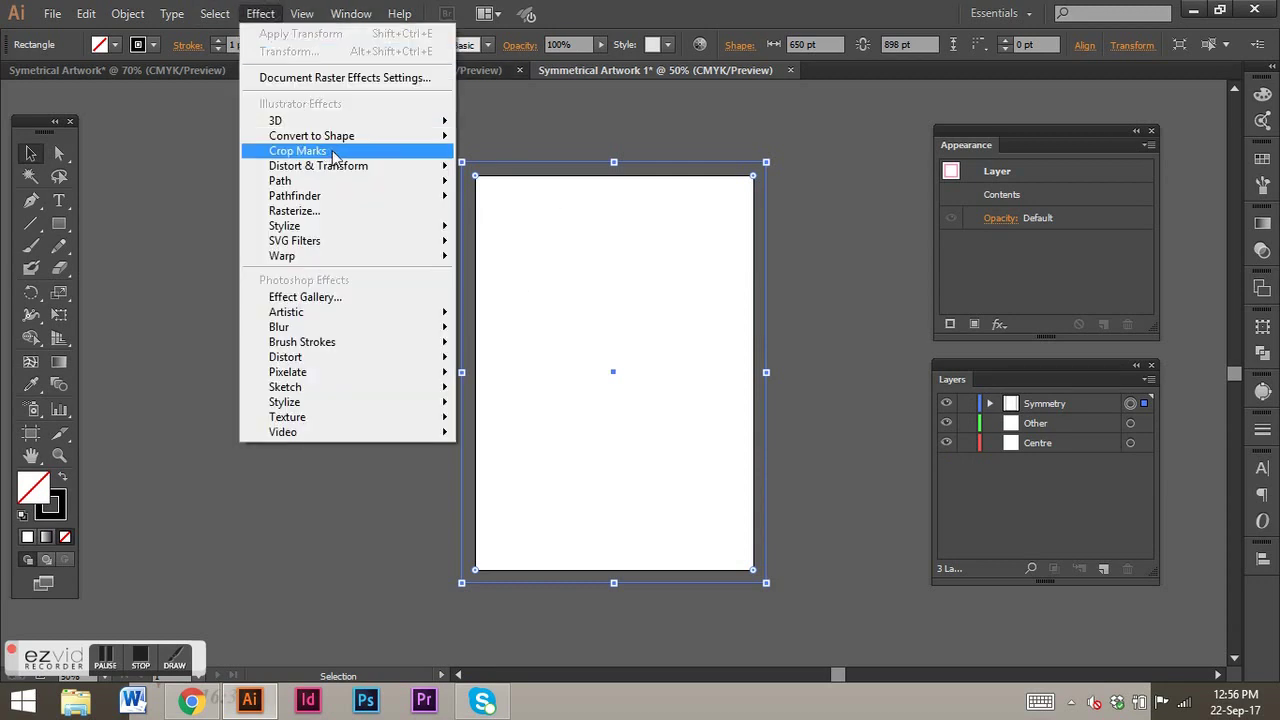
pyautogui.moveTo(336, 174)
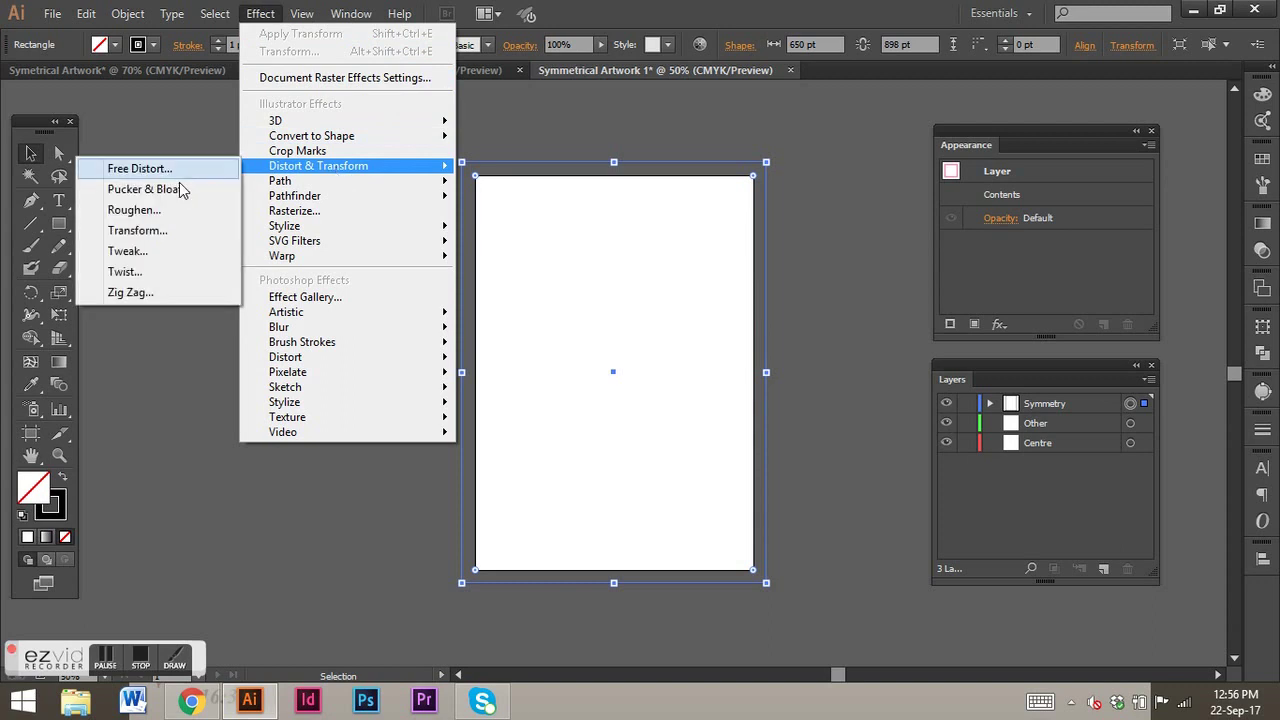
pyautogui.click(185, 240)
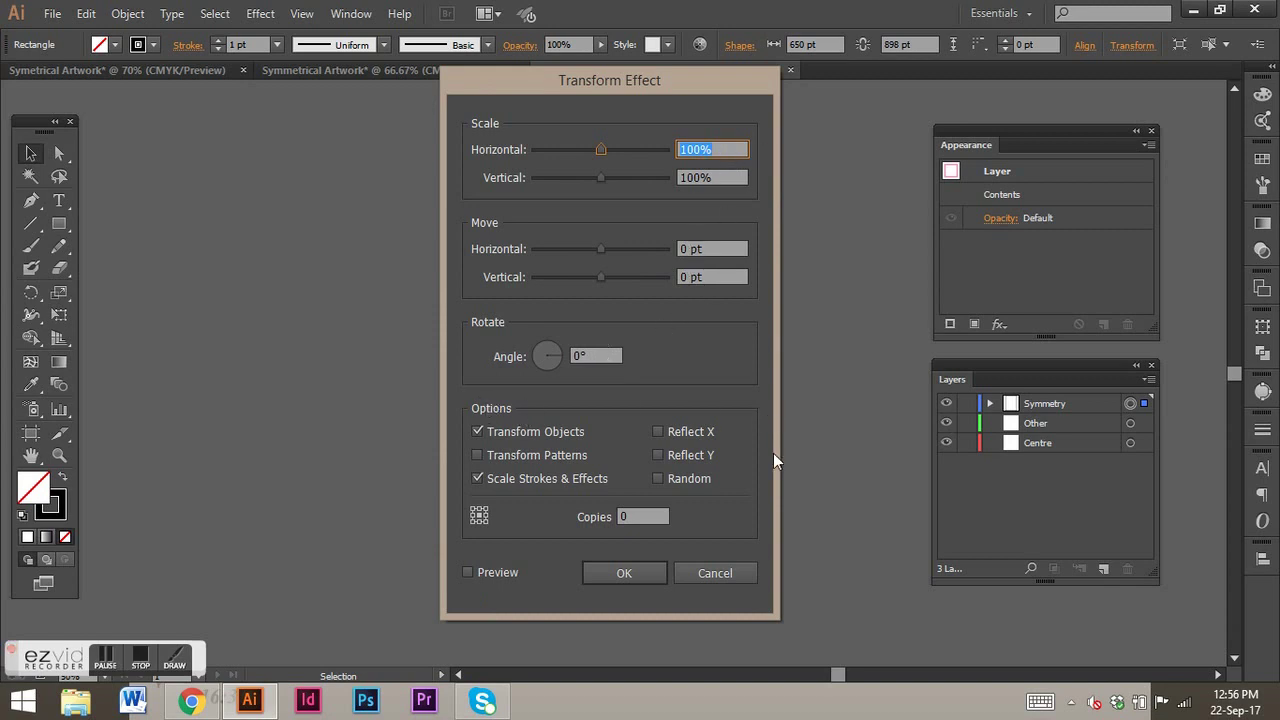
pyautogui.click(476, 432)
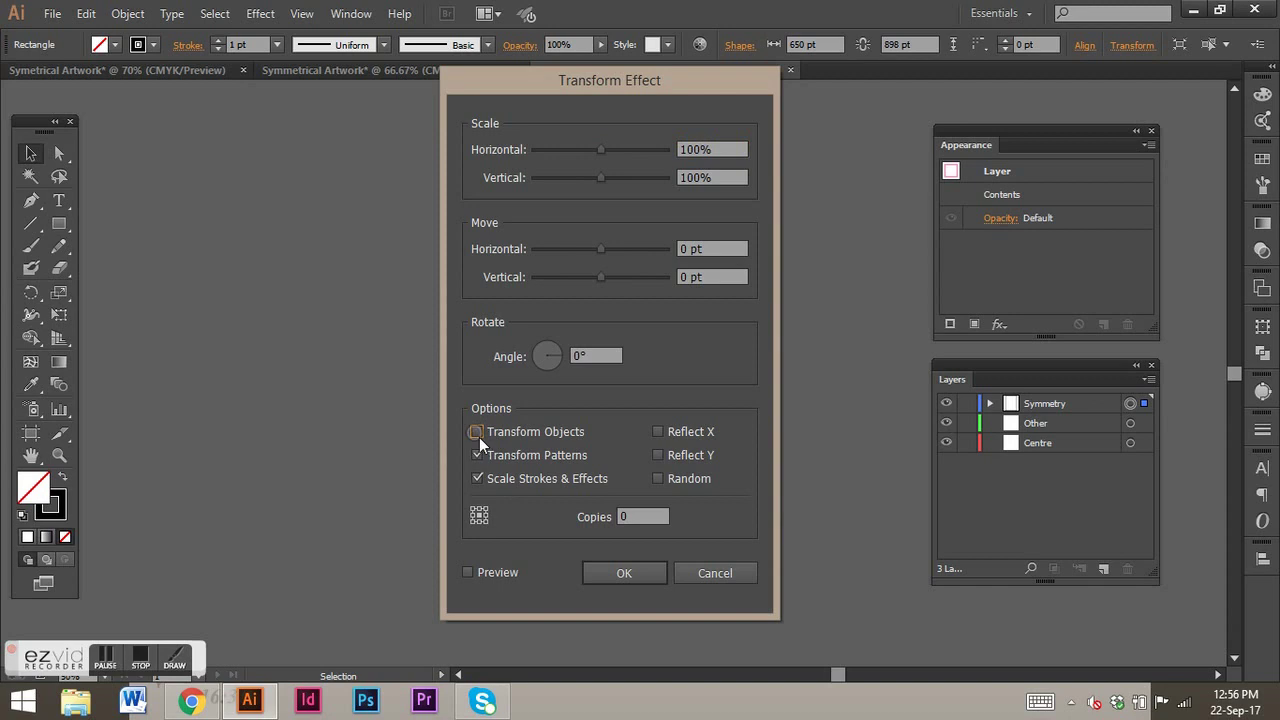
pyautogui.click(480, 477)
pyautogui.click(477, 455)
pyautogui.click(658, 432)
pyautogui.click(643, 515)
pyautogui.write('1')
pyautogui.click(638, 572)
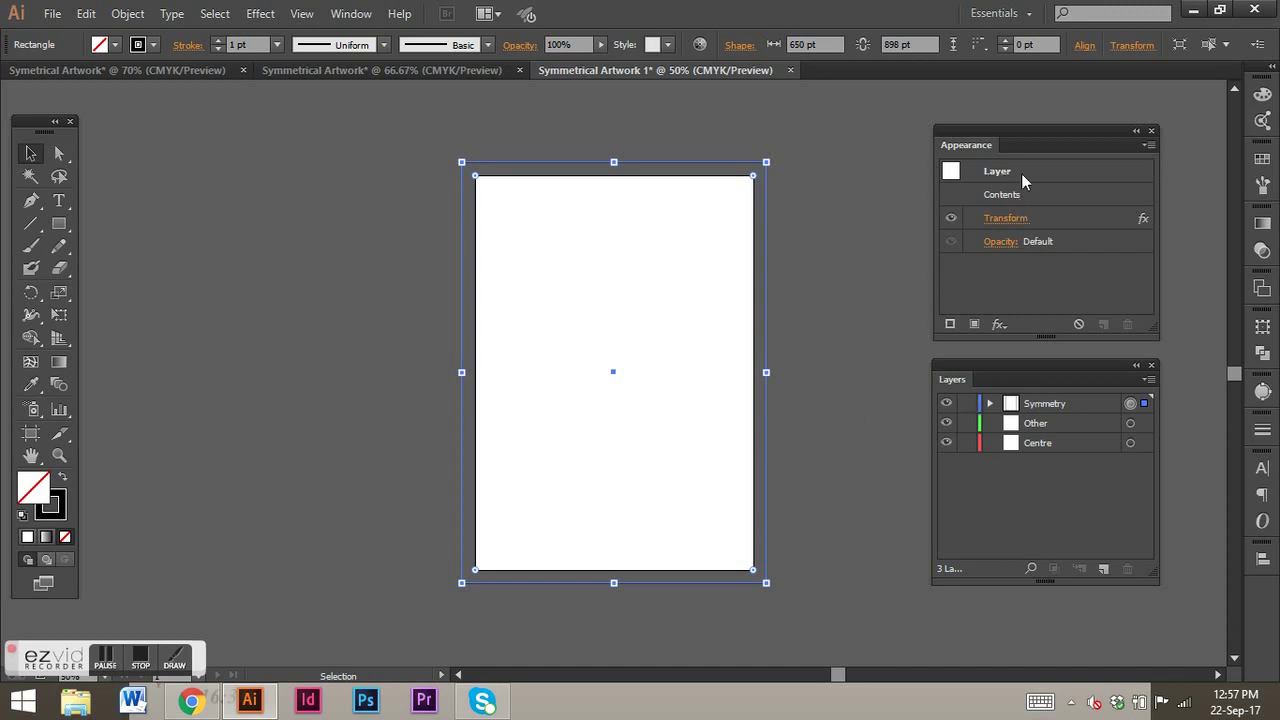
# Step: Check the Symmetry layer's contents and its Transform effect, then collapse the layer and clear the selection
pyautogui.click(990, 403)
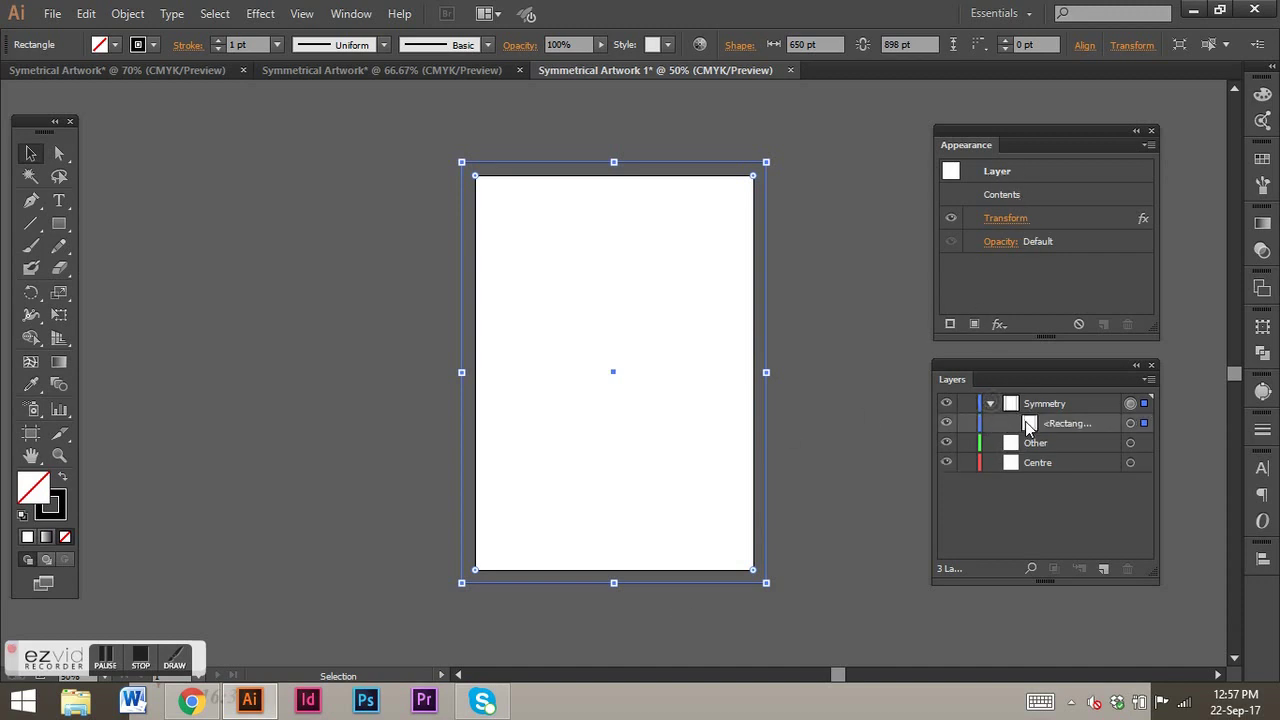
pyautogui.click(1070, 425)
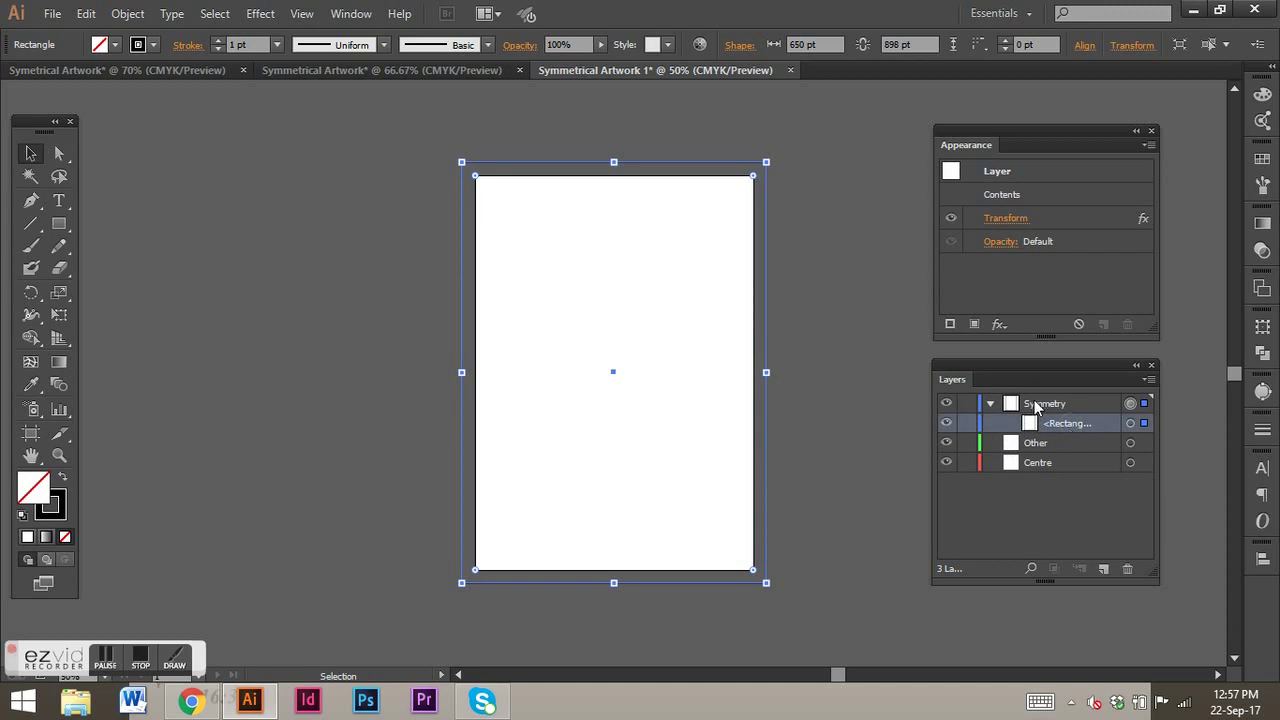
pyautogui.click(1035, 405)
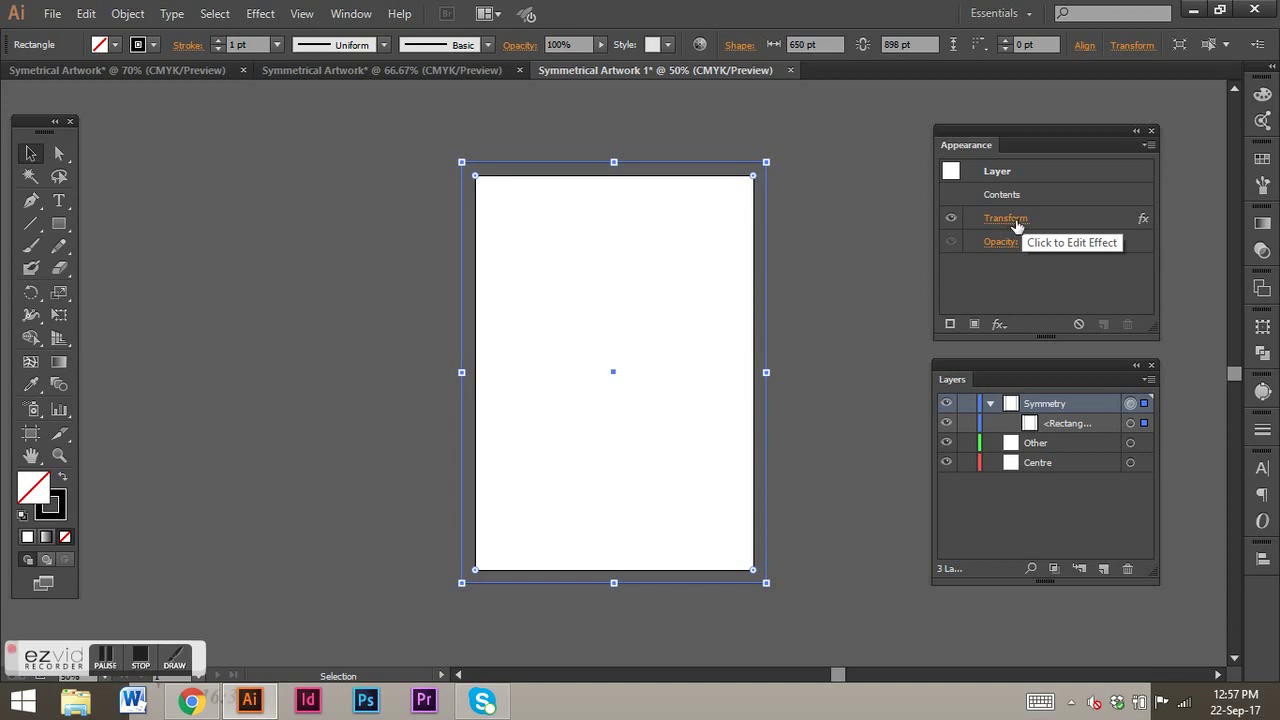
pyautogui.click(990, 405)
pyautogui.click(868, 371)
pyautogui.click(966, 443)
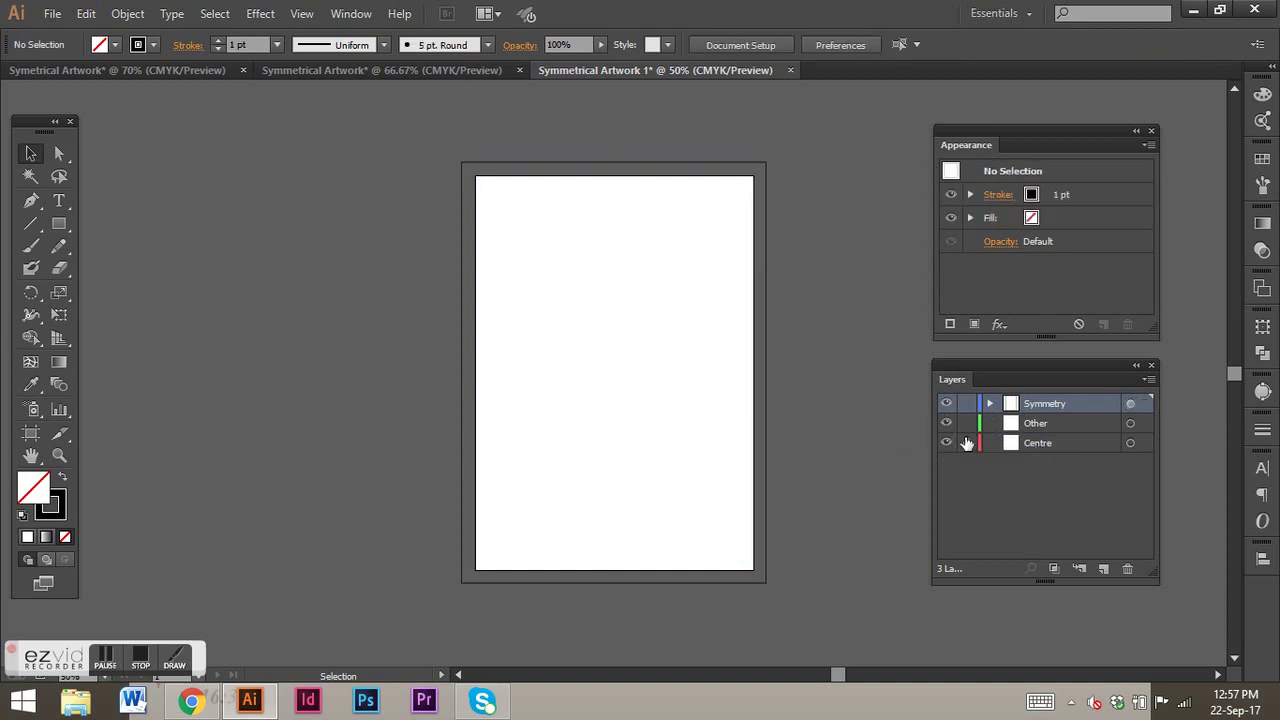
pyautogui.click(1048, 445)
pyautogui.click(1130, 443)
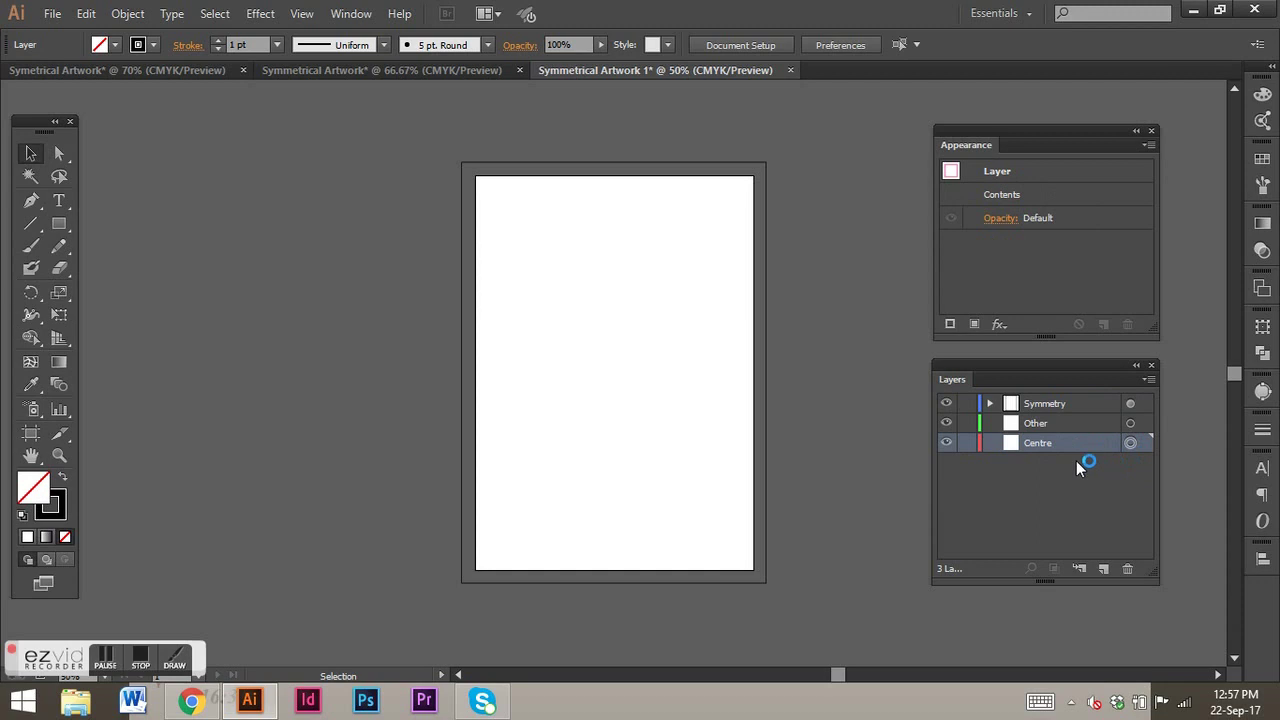
pyautogui.click(31, 224)
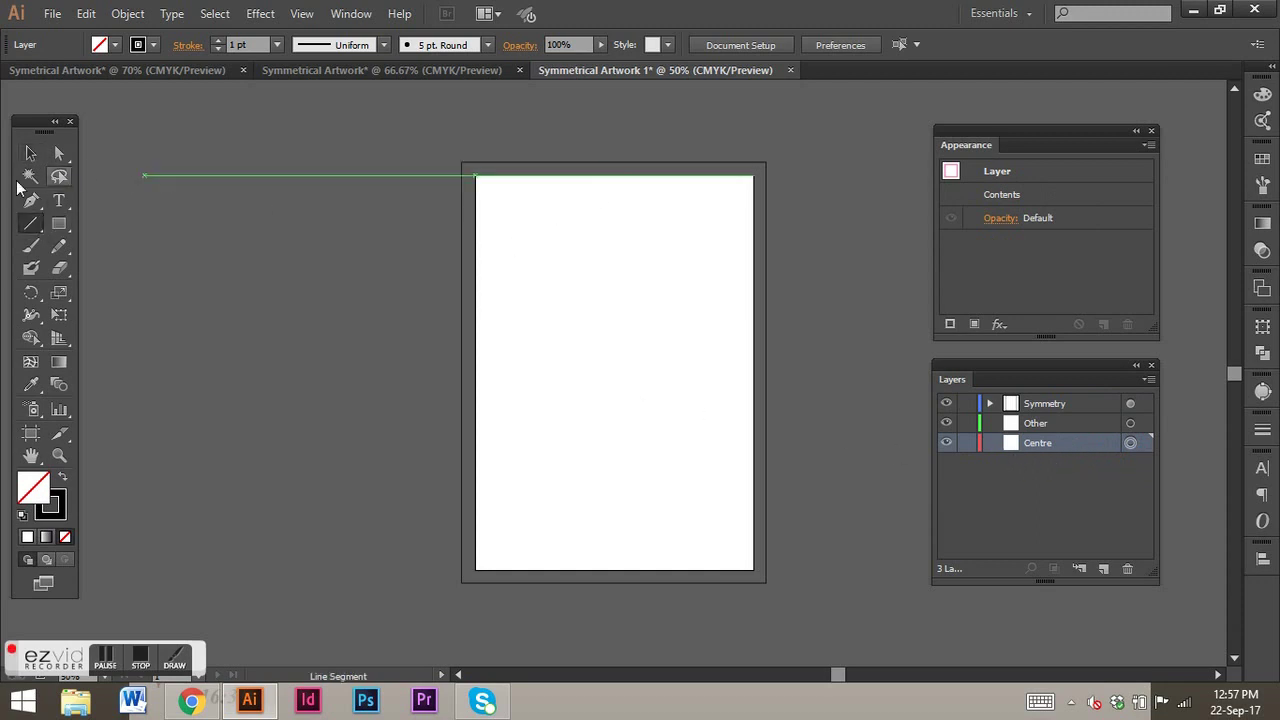
pyautogui.click(31, 152)
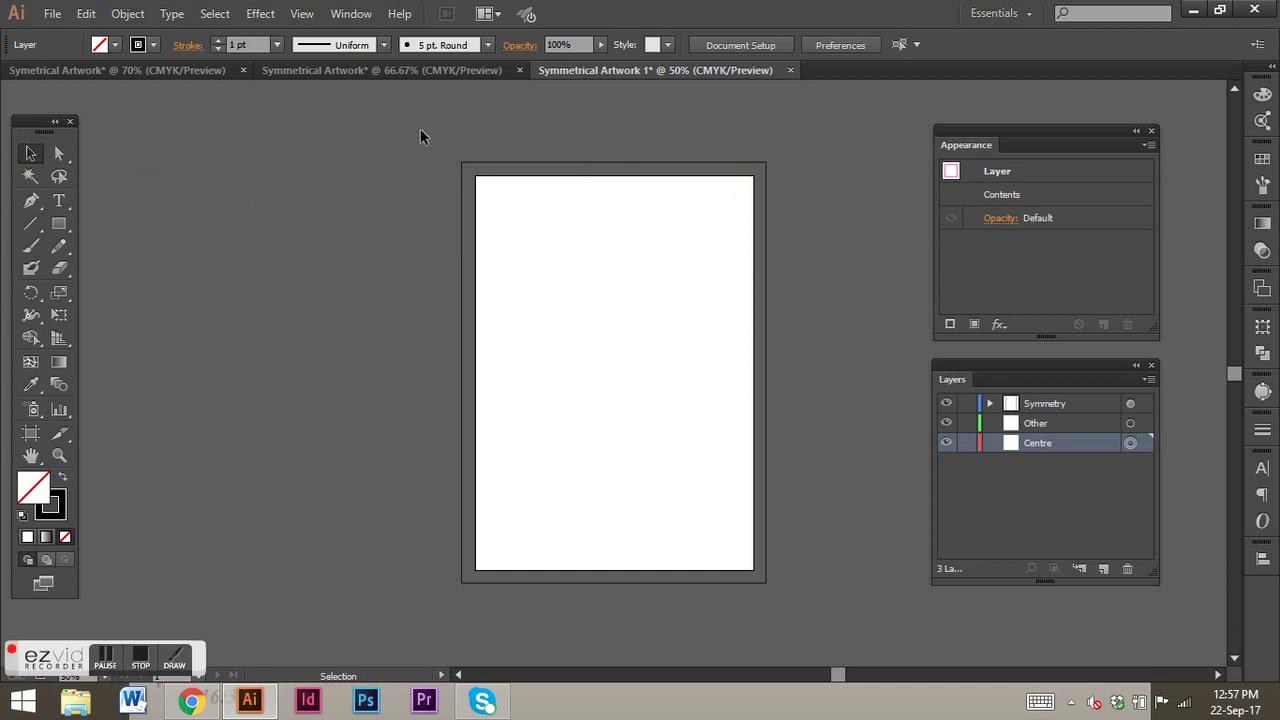
pyautogui.click(304, 15)
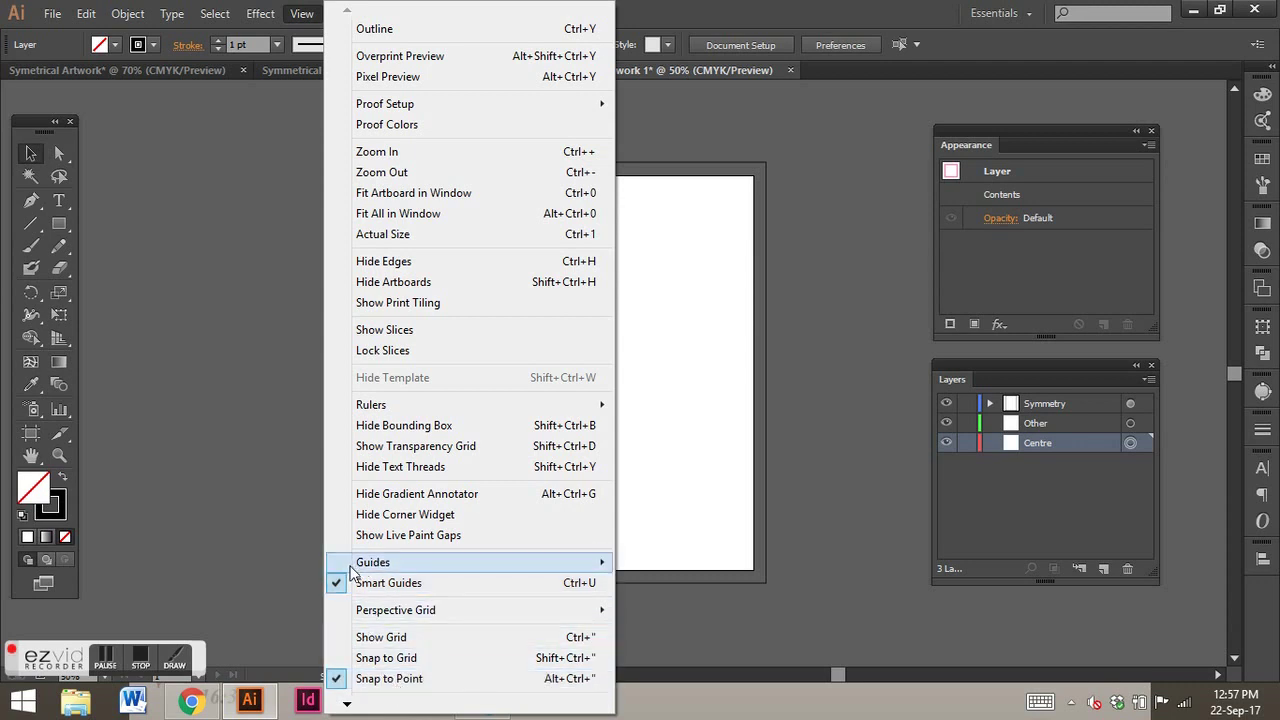
pyautogui.click(189, 305)
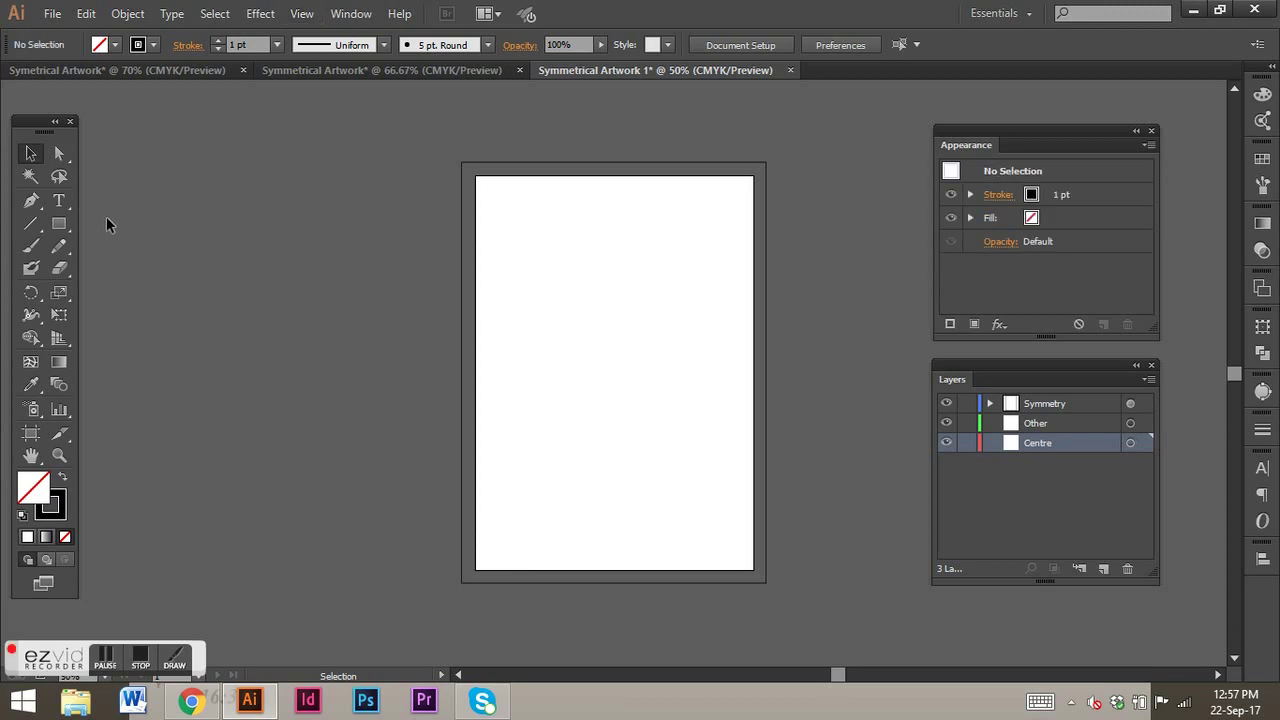
# Step: Target the Centre layer and draw a vertical line down the artboard's middle from its top edge to its bottom edge
pyautogui.click(1131, 443)
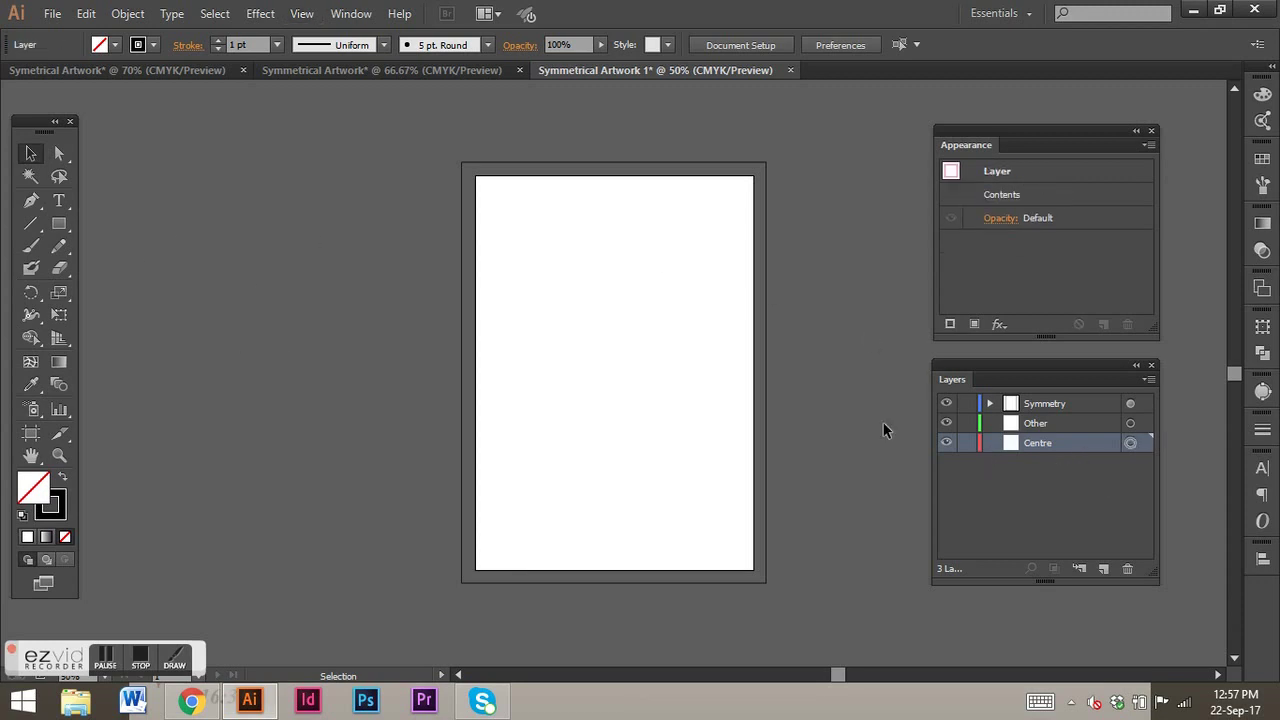
pyautogui.click(31, 224)
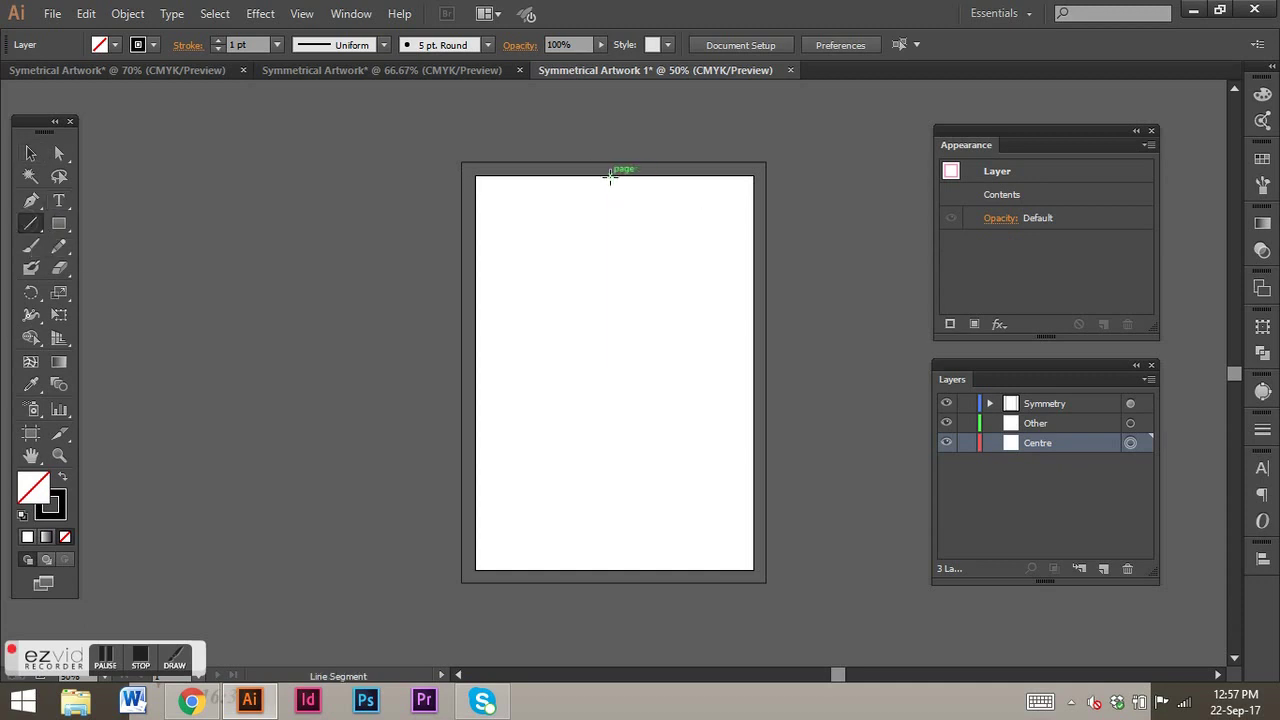
pyautogui.moveTo(613, 176); pyautogui.dragTo(614, 569)
pyautogui.press('v')
pyautogui.click(675, 308)
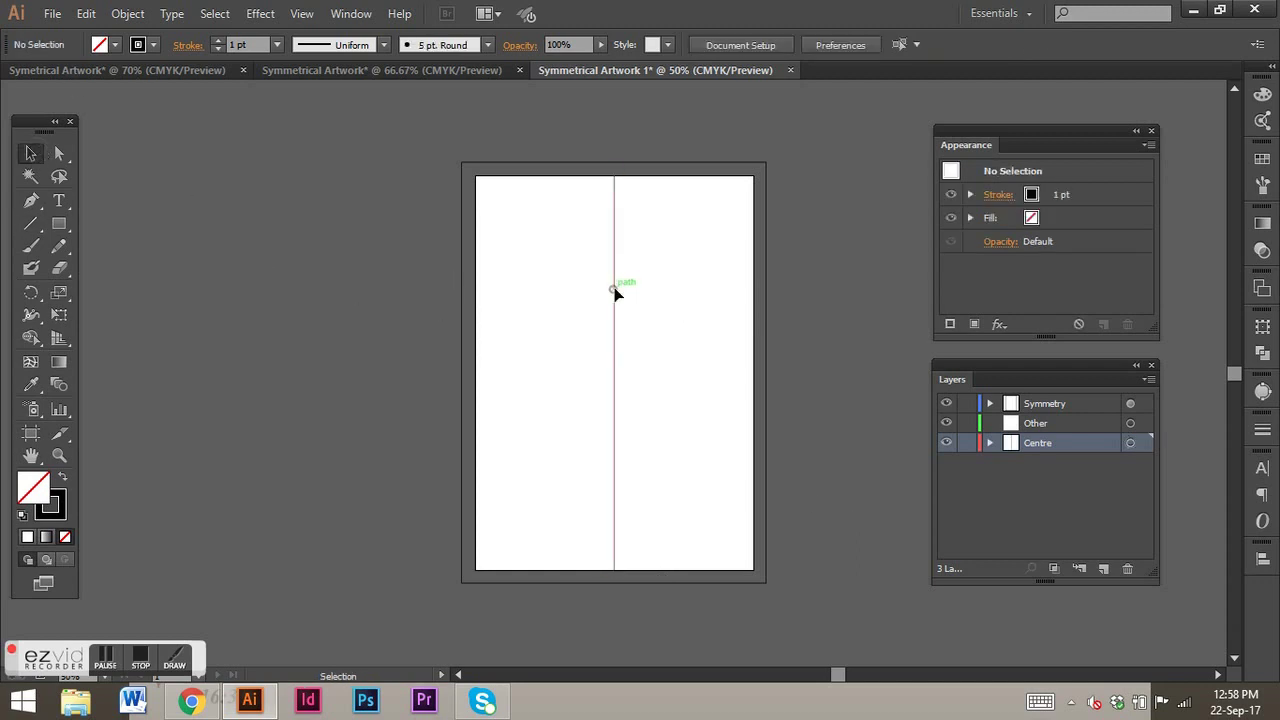
# Step: Set the vertical centre line's stroke weight to 0.25 pt and deselect it
pyautogui.hotkey('ctrl', 'a')
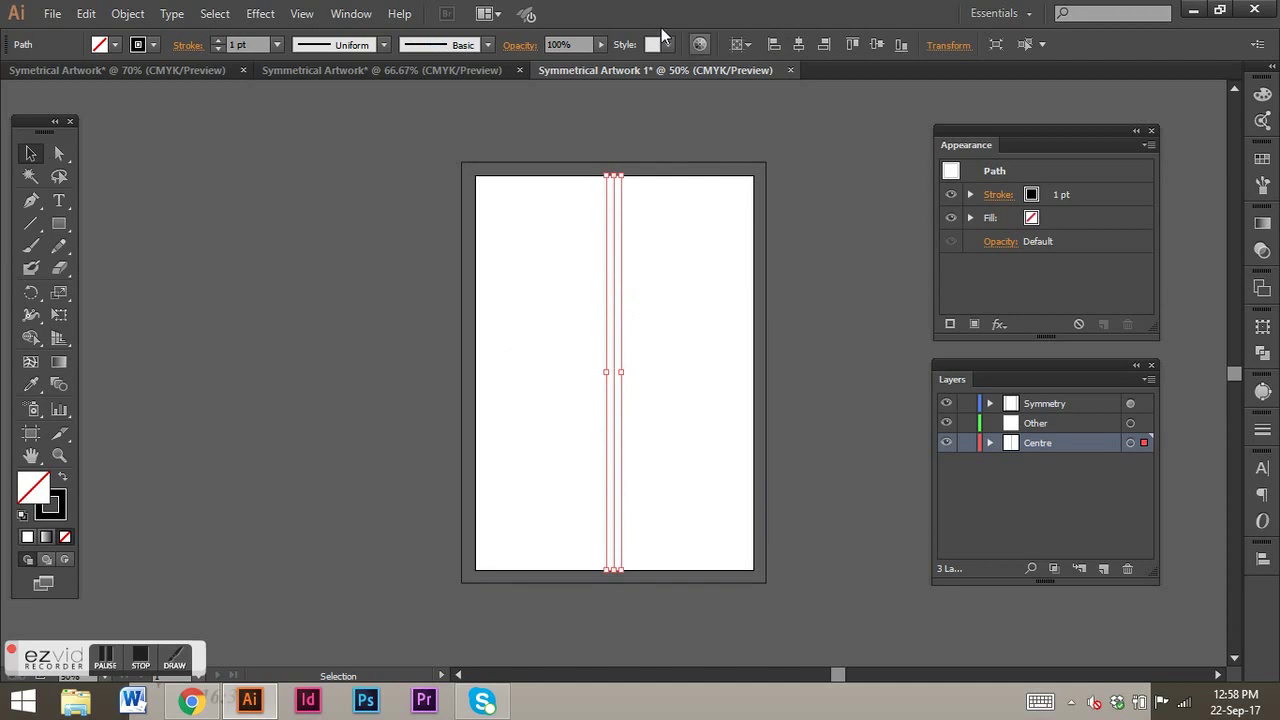
pyautogui.click(277, 44)
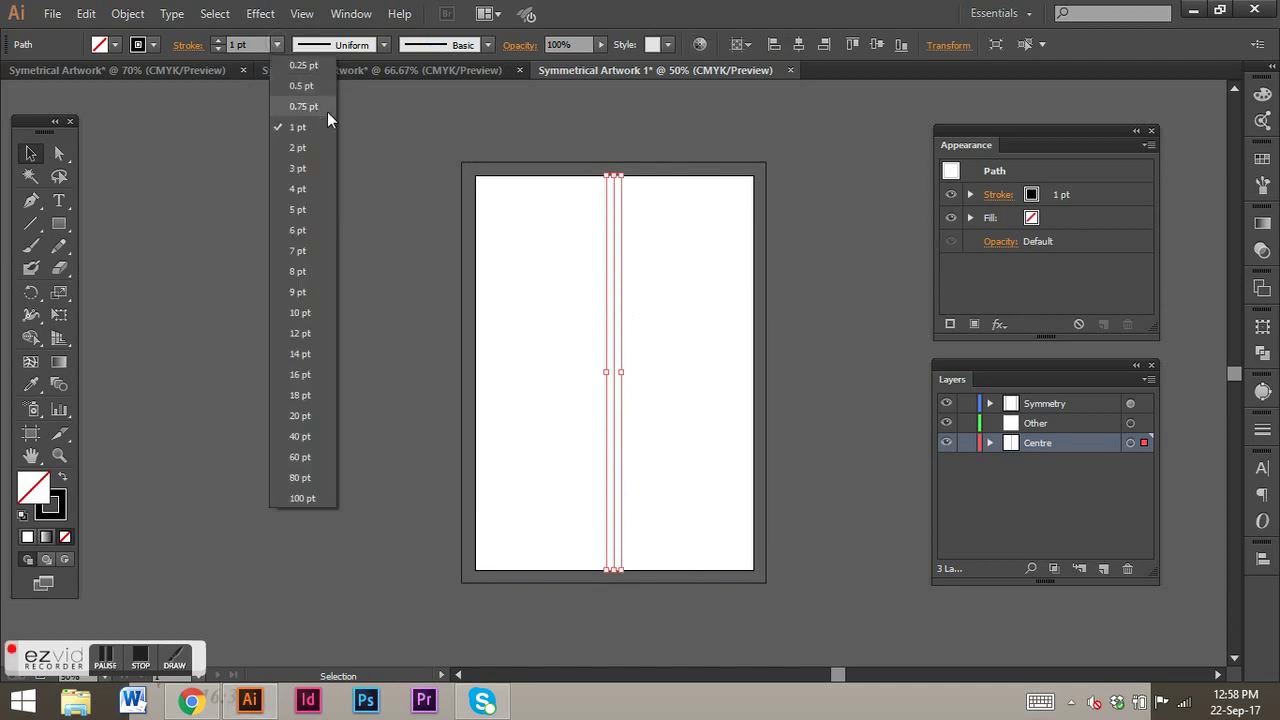
pyautogui.click(303, 66)
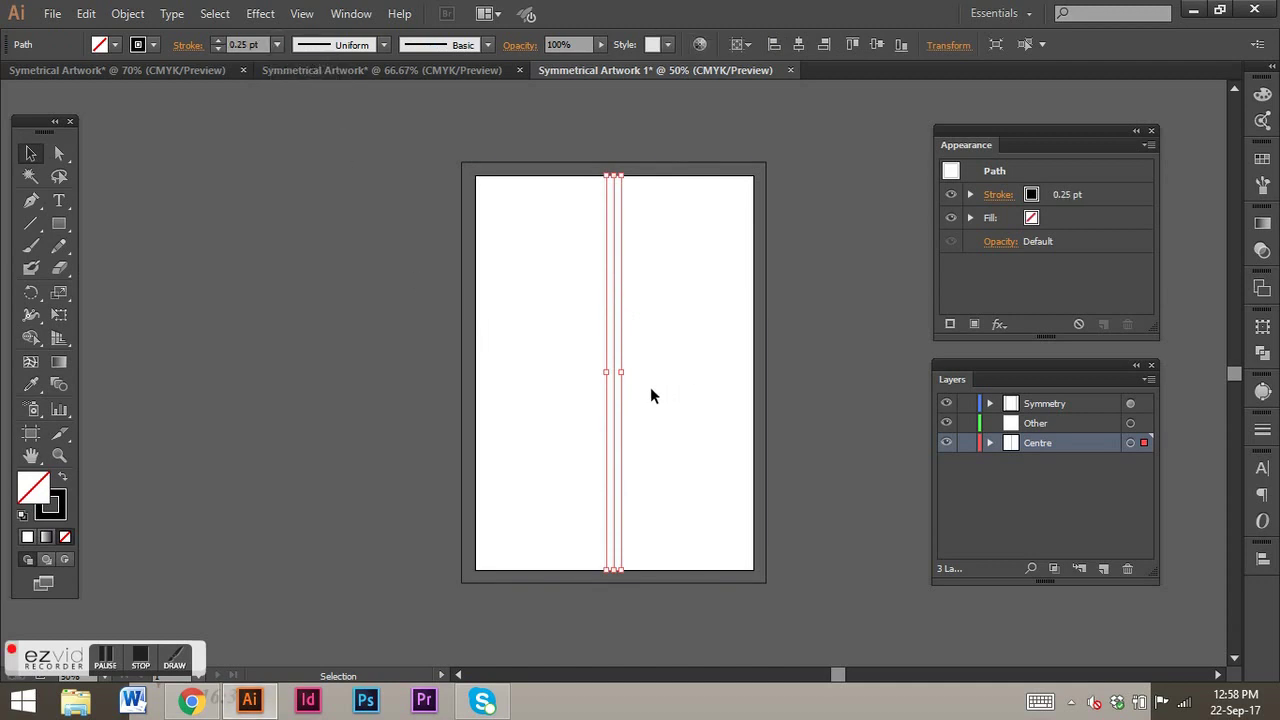
pyautogui.click(493, 365)
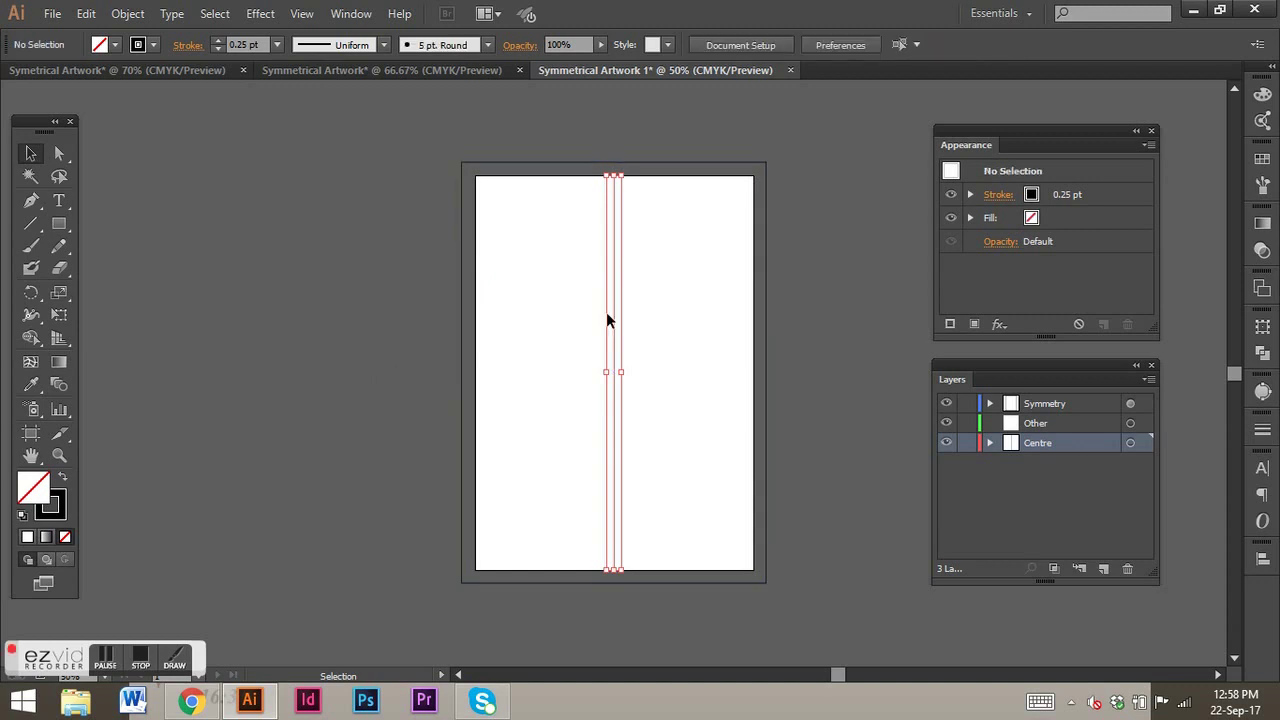
pyautogui.click(615, 283)
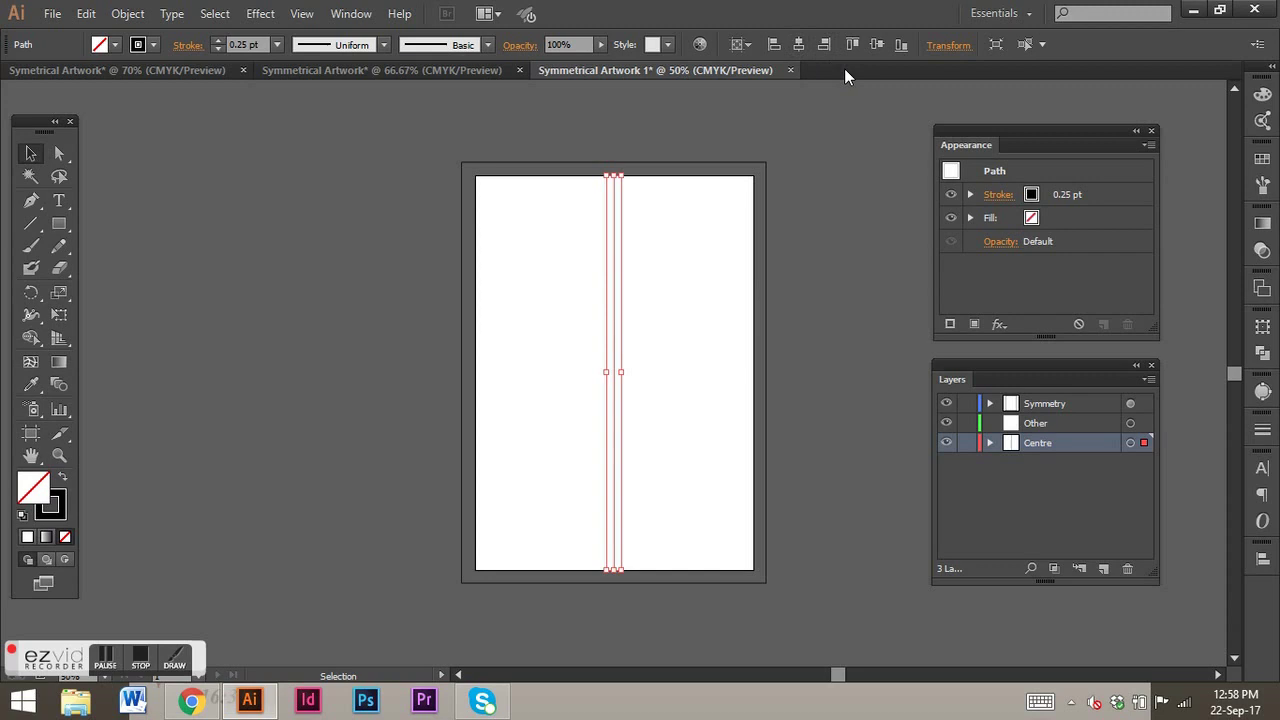
pyautogui.click(746, 323)
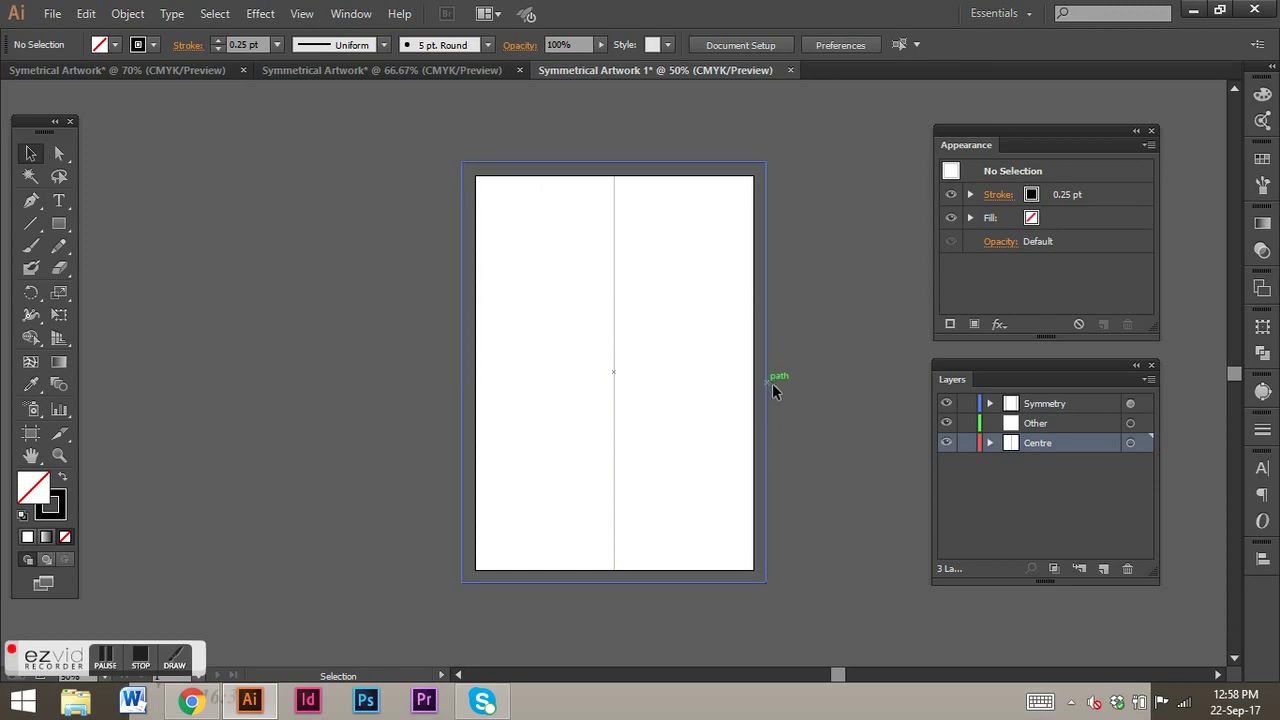
# Step: Lock the Centre layer to protect the centre line and make the Symmetry layer active, leaving nothing selected
pyautogui.click(616, 406)
pyautogui.click(810, 401)
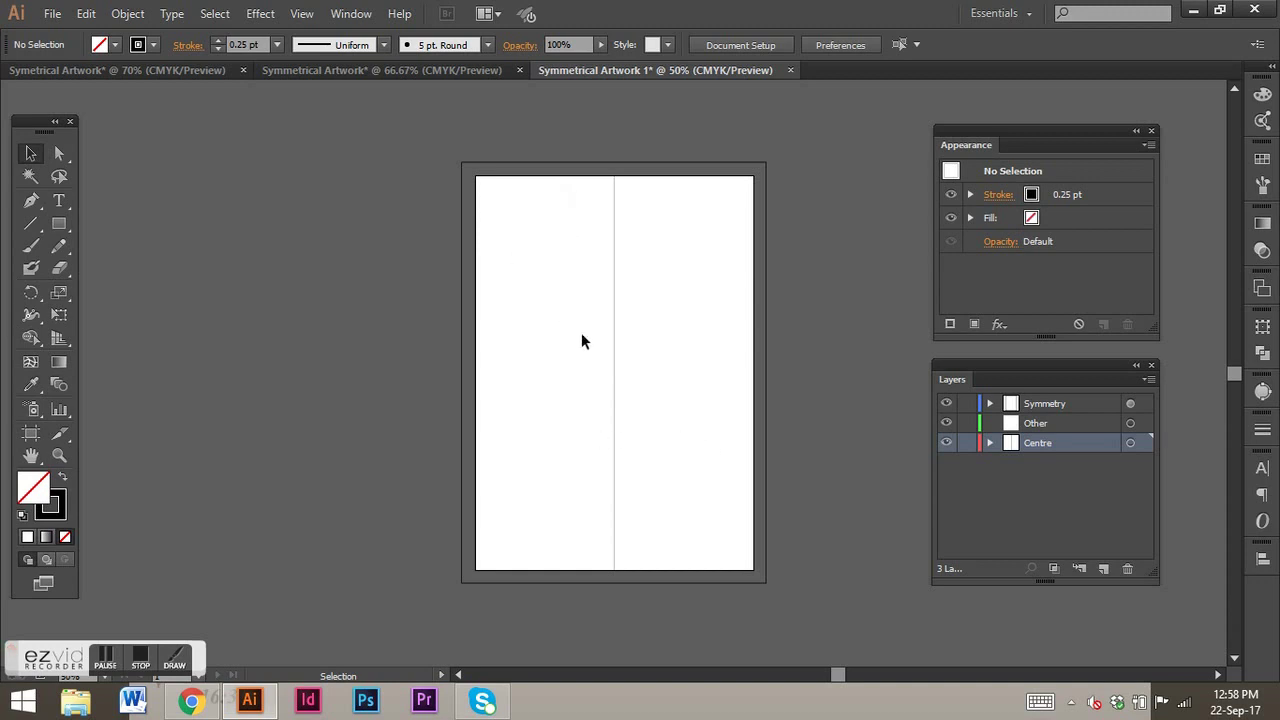
pyautogui.click(967, 443)
pyautogui.moveTo(580, 306); pyautogui.dragTo(663, 423)
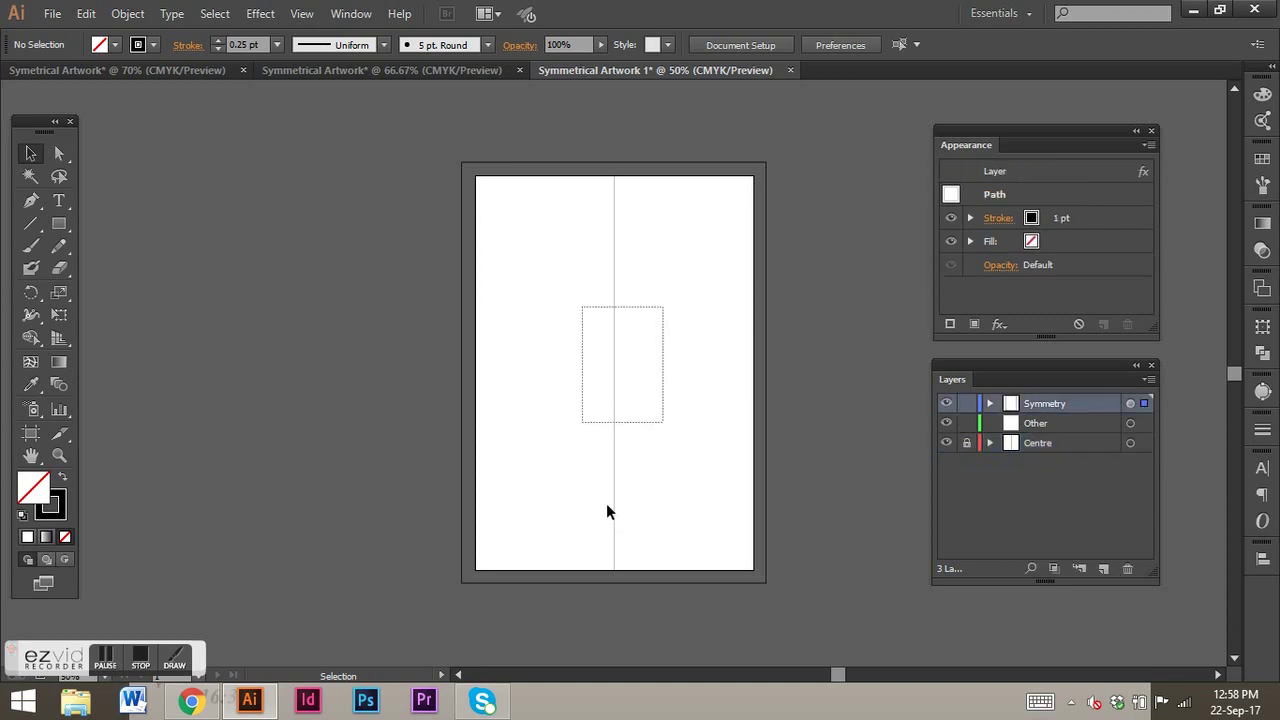
pyautogui.click(826, 458)
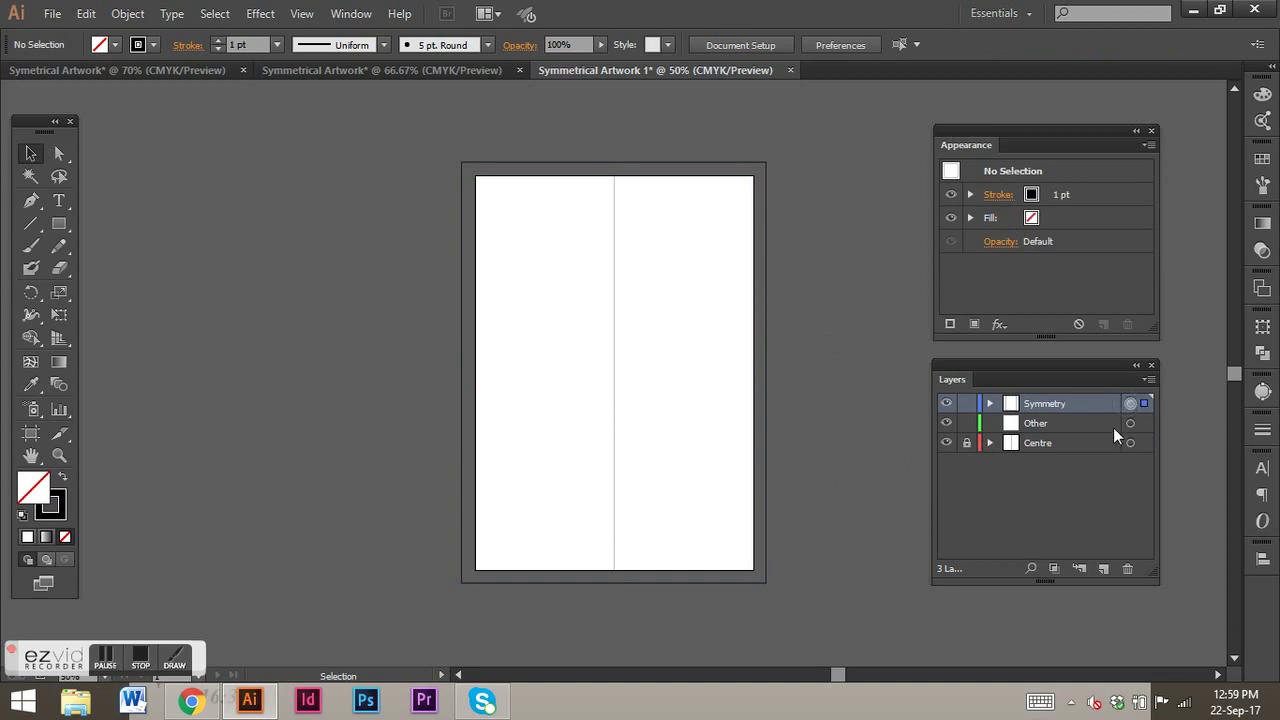
pyautogui.click(881, 468)
# Step: Target the Symmetry layer and ready the Paintbrush, consulting the finished portrait in the Symmetrical Artwork document as a reference
pyautogui.click(379, 70)
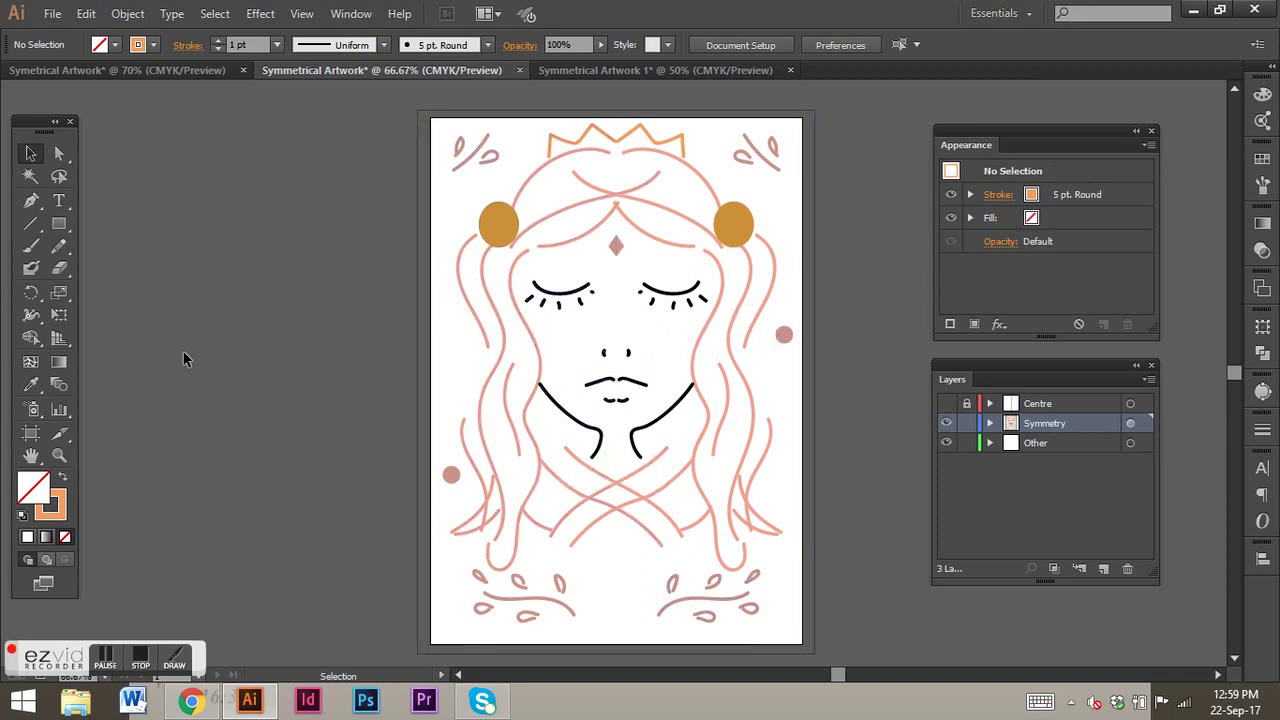
pyautogui.click(634, 71)
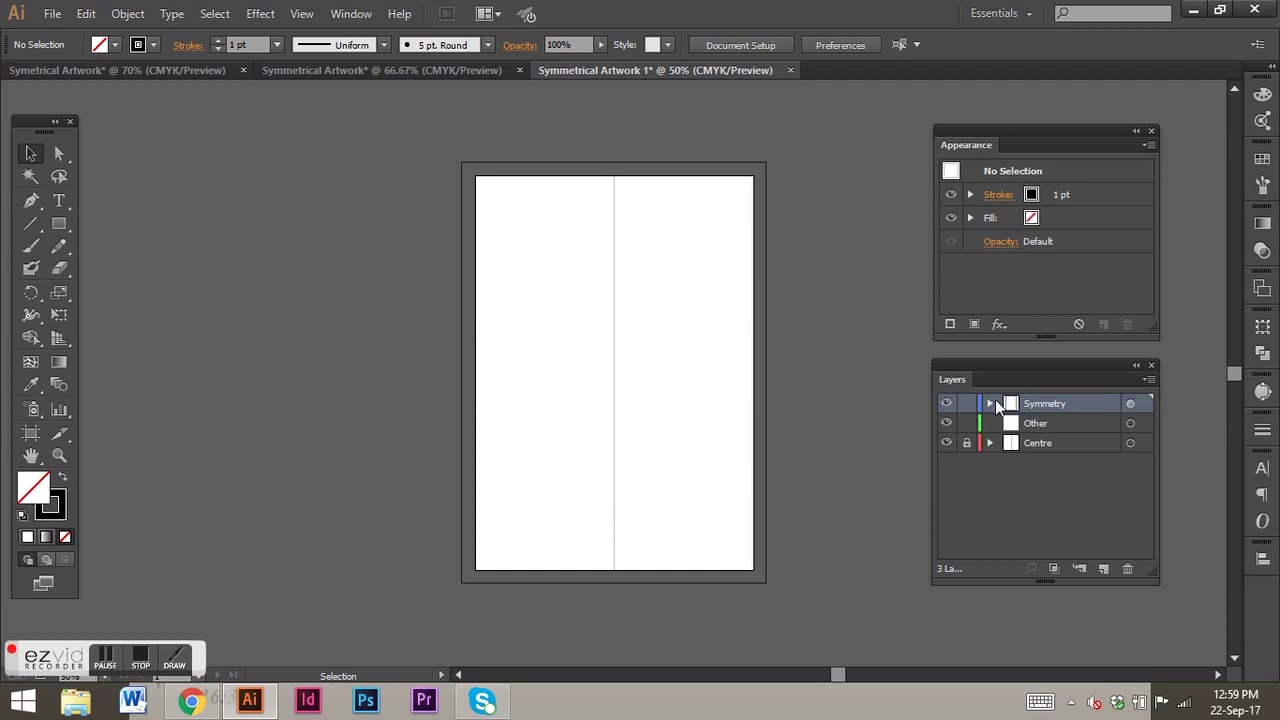
pyautogui.click(1131, 403)
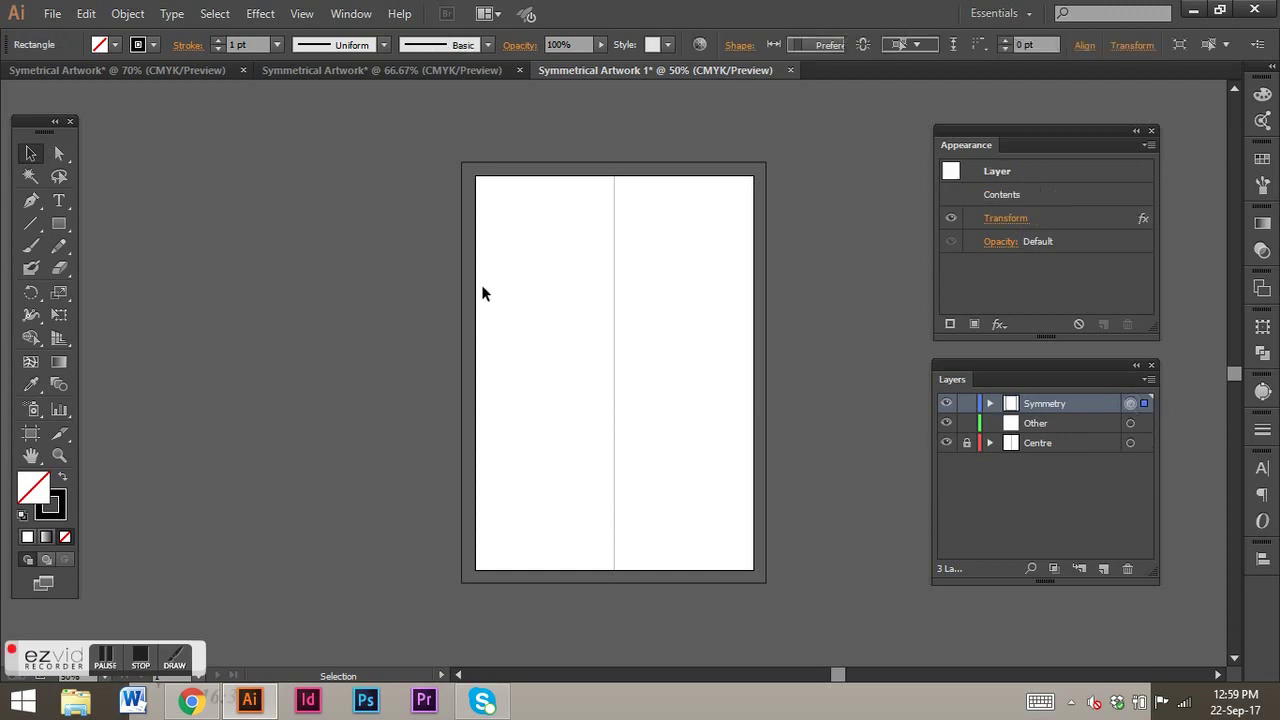
pyautogui.click(31, 246)
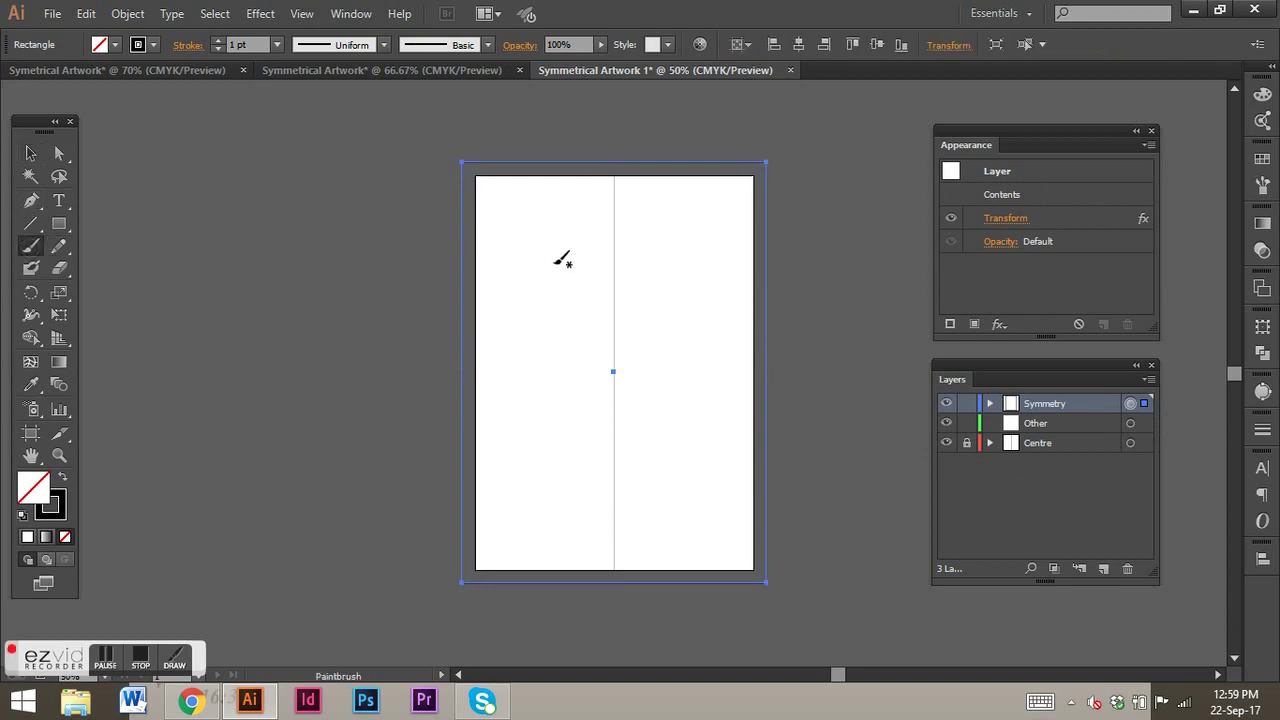
pyautogui.click(400, 72)
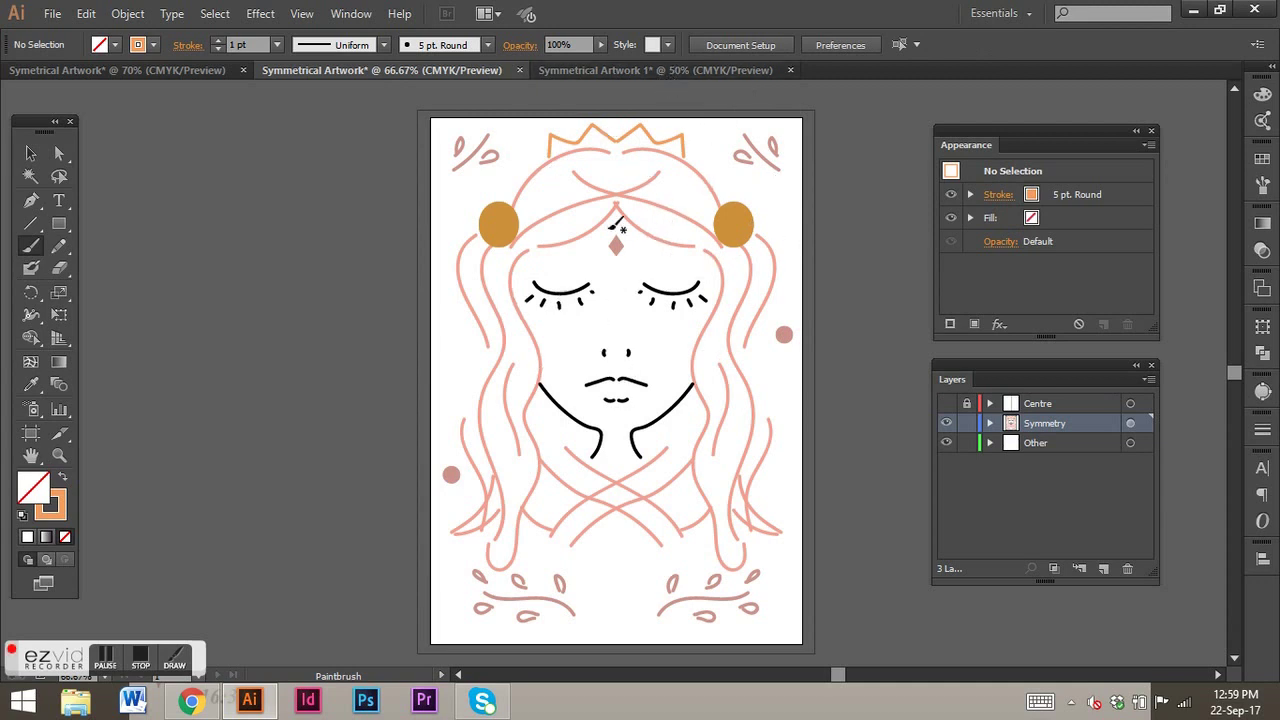
pyautogui.click(675, 70)
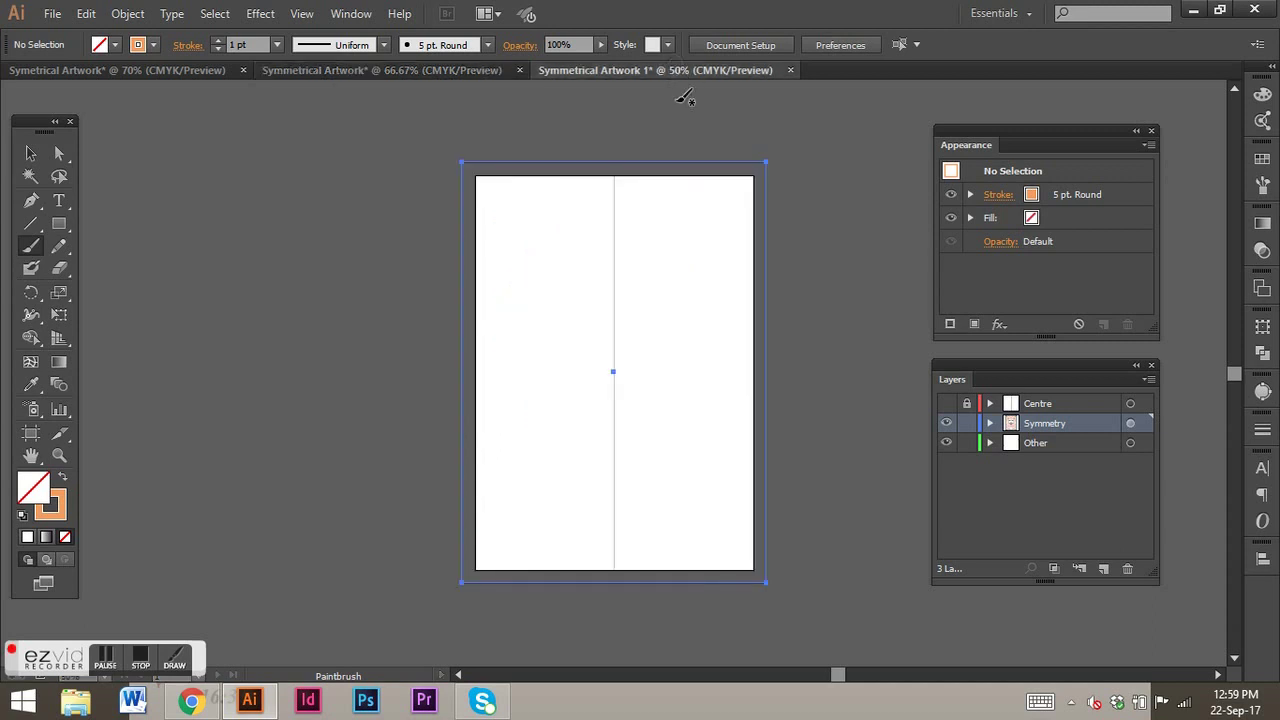
# Step: Paint a closed eye with lashes, a nostril and lips in black along one side of the centre line
pyautogui.moveTo(510, 271); pyautogui.dragTo(590, 271)
pyautogui.moveTo(514, 289)
pyautogui.mouseDown()
pyautogui.moveTo(565, 300)
pyautogui.moveTo(576, 283)
pyautogui.moveTo(632, 308)
pyautogui.moveTo(612, 373)
pyautogui.mouseUp()
pyautogui.hotkey('ctrl', 'z')
pyautogui.moveTo(597, 376); pyautogui.dragTo(613, 379)
# Step: Nudge the upper lip stroke towards the centre line so it meets its mirrored copy, and deselect it
pyautogui.click(30, 153)
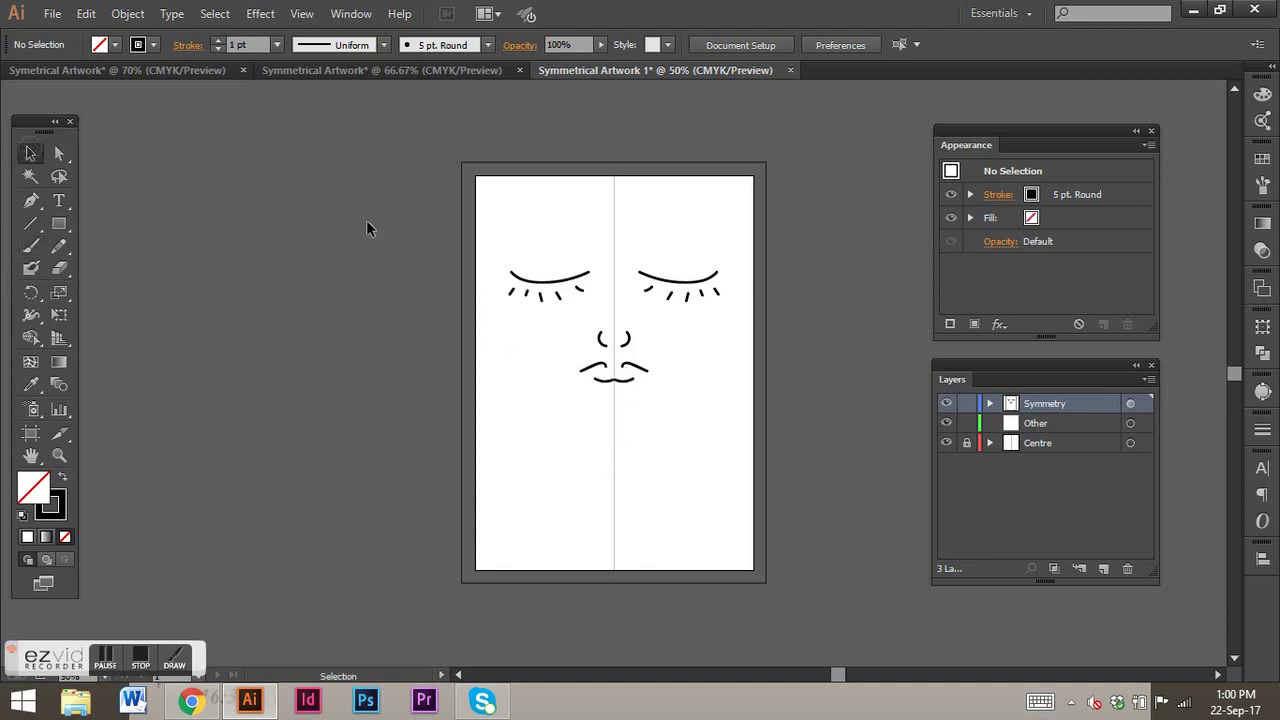
pyautogui.click(583, 364)
pyautogui.press('Right')
pyautogui.press('Right')
pyautogui.press('Right')
pyautogui.press('Right')
pyautogui.press('Right')
pyautogui.press('Right')
pyautogui.press('Right')
pyautogui.press('Right')
pyautogui.press('Right')
pyautogui.press('Right')
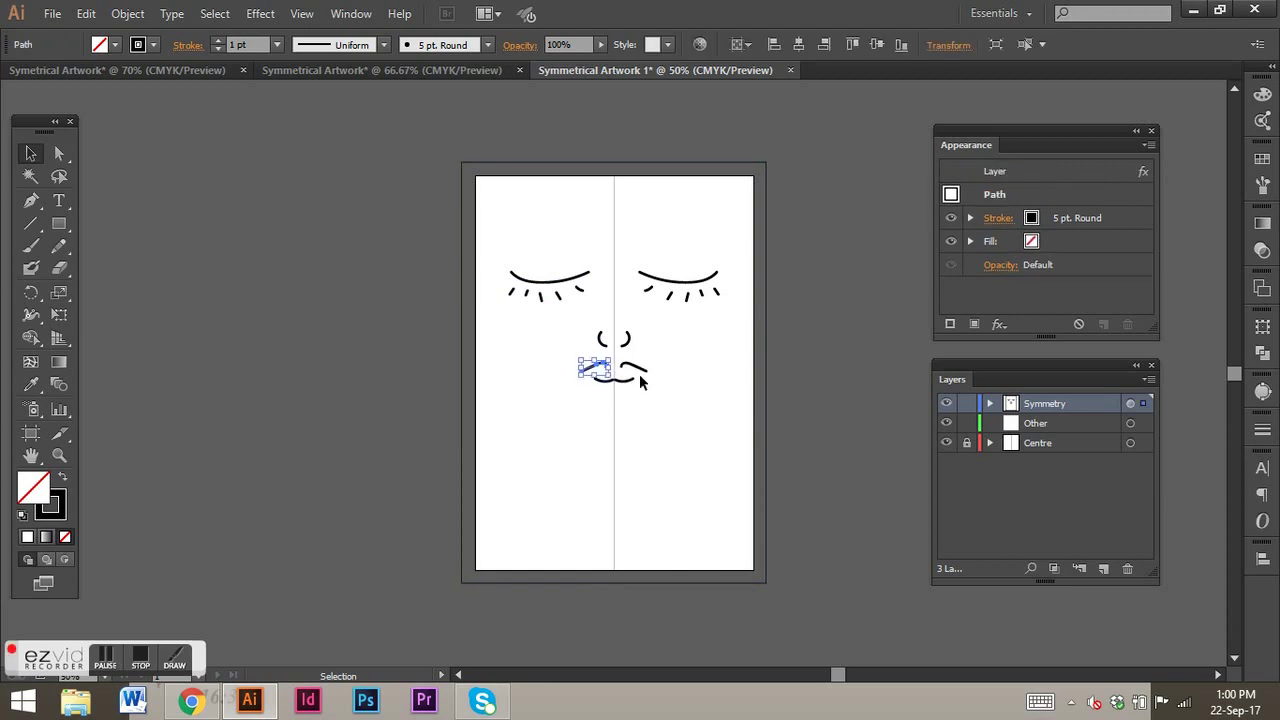
pyautogui.press('Right')
pyautogui.press('Right')
pyautogui.press('Right')
pyautogui.click(491, 361)
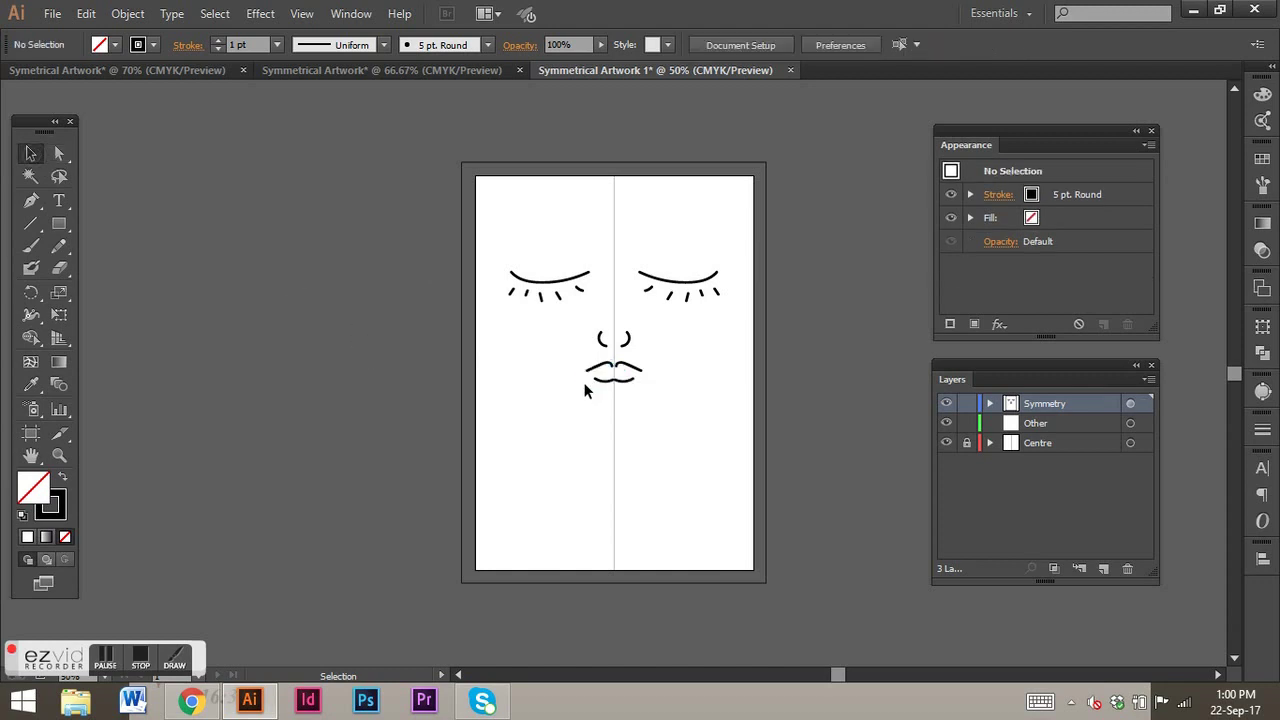
# Step: Nudge the lower lip stroke slightly down, away from the upper lip
pyautogui.click(602, 380)
pyautogui.press('Down')
pyautogui.press('Down')
pyautogui.press('Down')
pyautogui.press('Down')
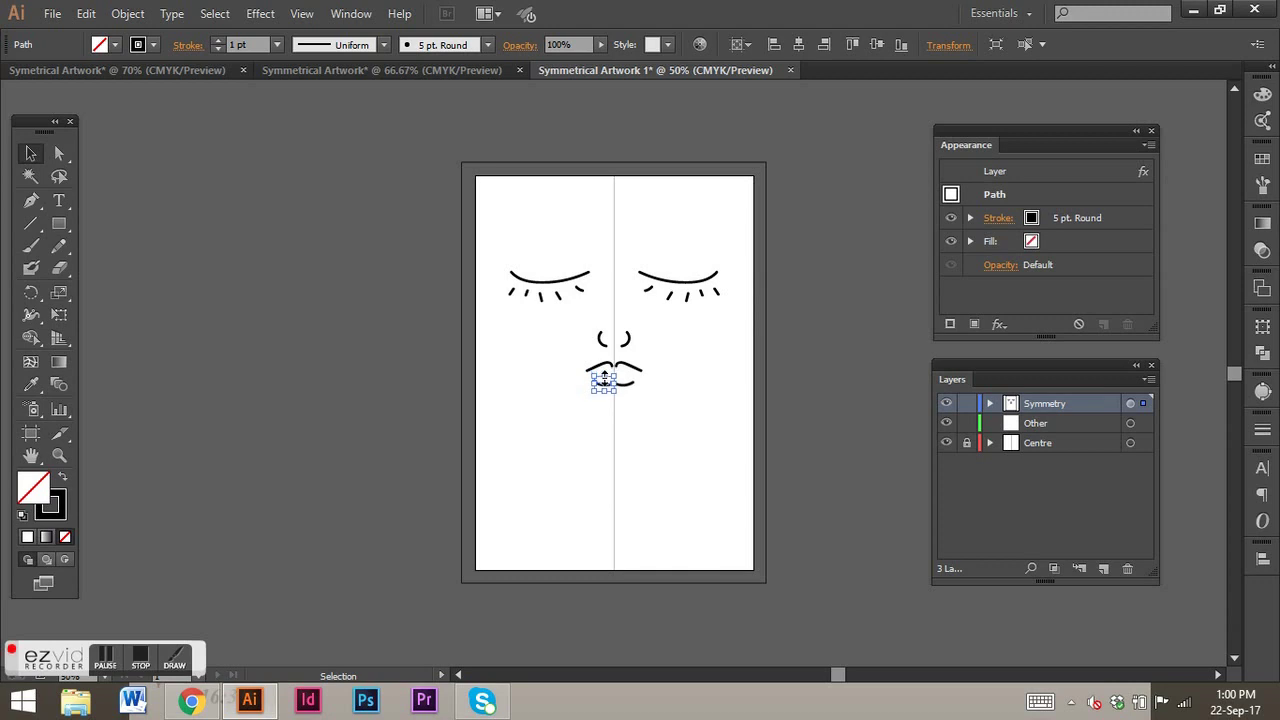
# Step: Nudge the painted eye and its lashes slightly closer to the centre line
pyautogui.moveTo(489, 234); pyautogui.dragTo(605, 278)
pyautogui.press('Right')
pyautogui.press('Right')
pyautogui.press('Right')
pyautogui.press('Right')
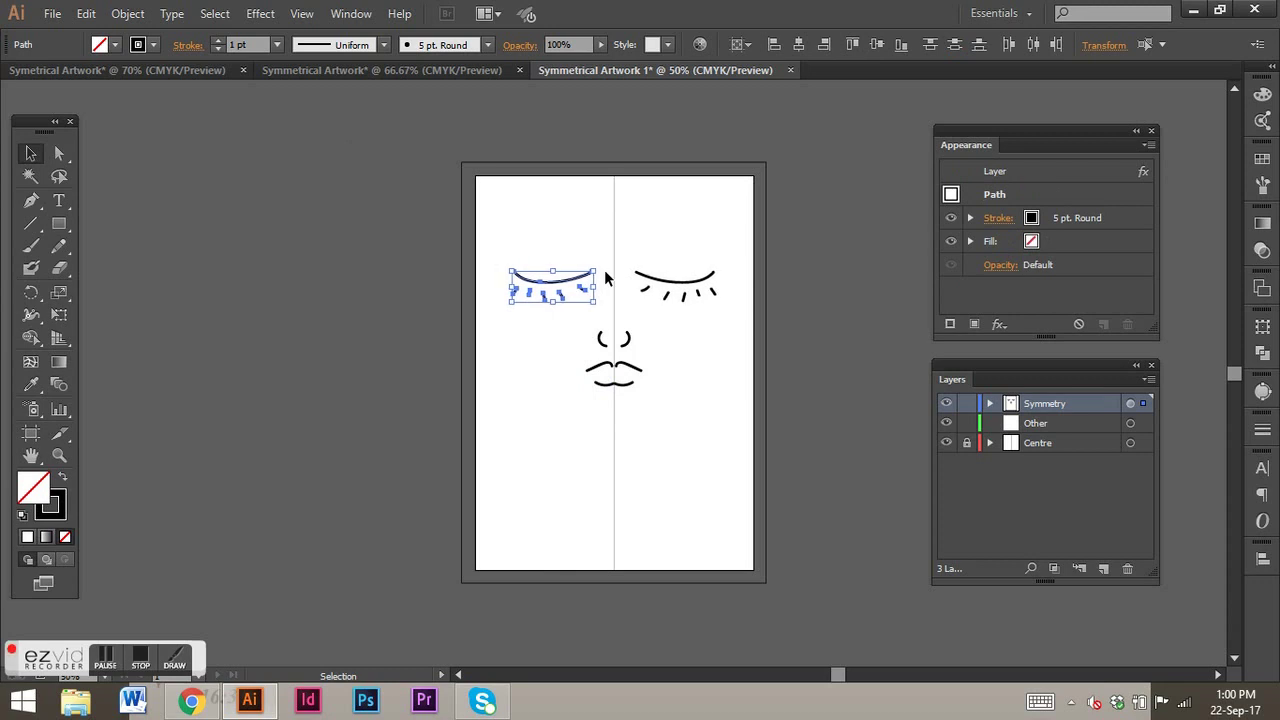
# Step: Nudge the nostril stroke up, away from the lips, and deselect it
pyautogui.moveTo(586, 317); pyautogui.dragTo(608, 345)
pyautogui.press('Up')
pyautogui.press('Up')
pyautogui.press('Up')
pyautogui.press('Up')
pyautogui.press('Up')
pyautogui.press('Up')
pyautogui.press('Up')
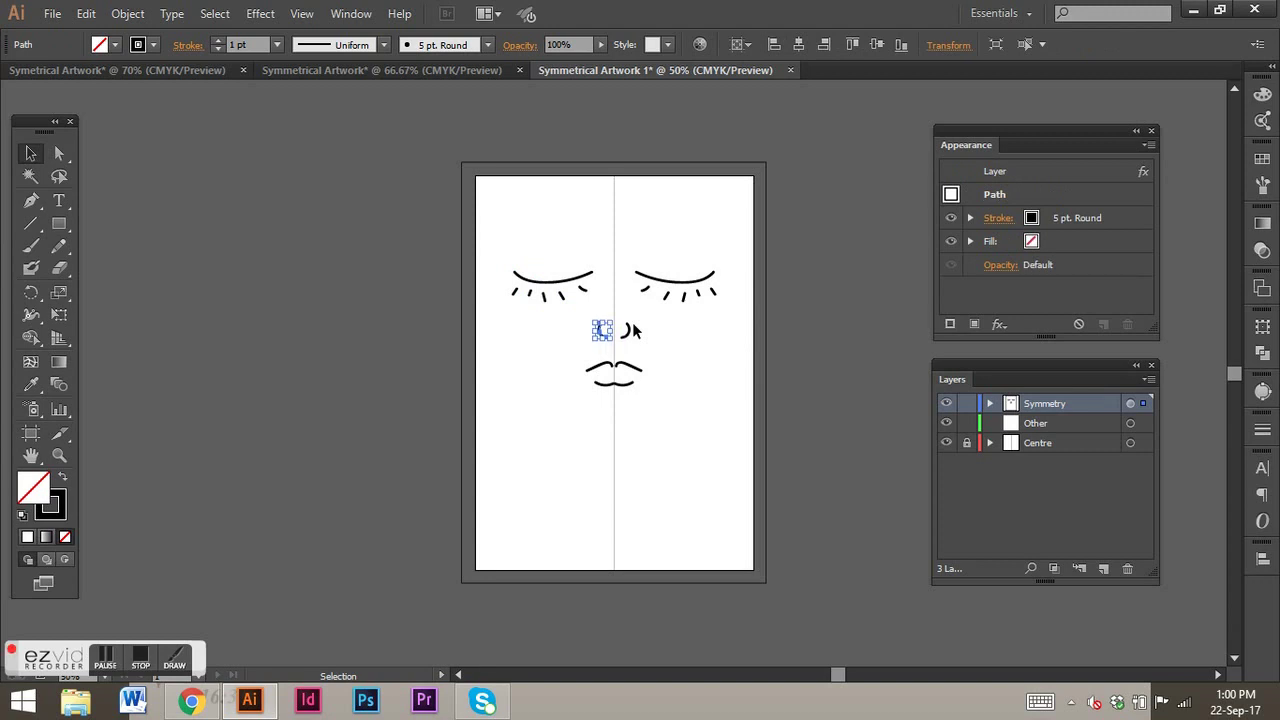
pyautogui.click(840, 191)
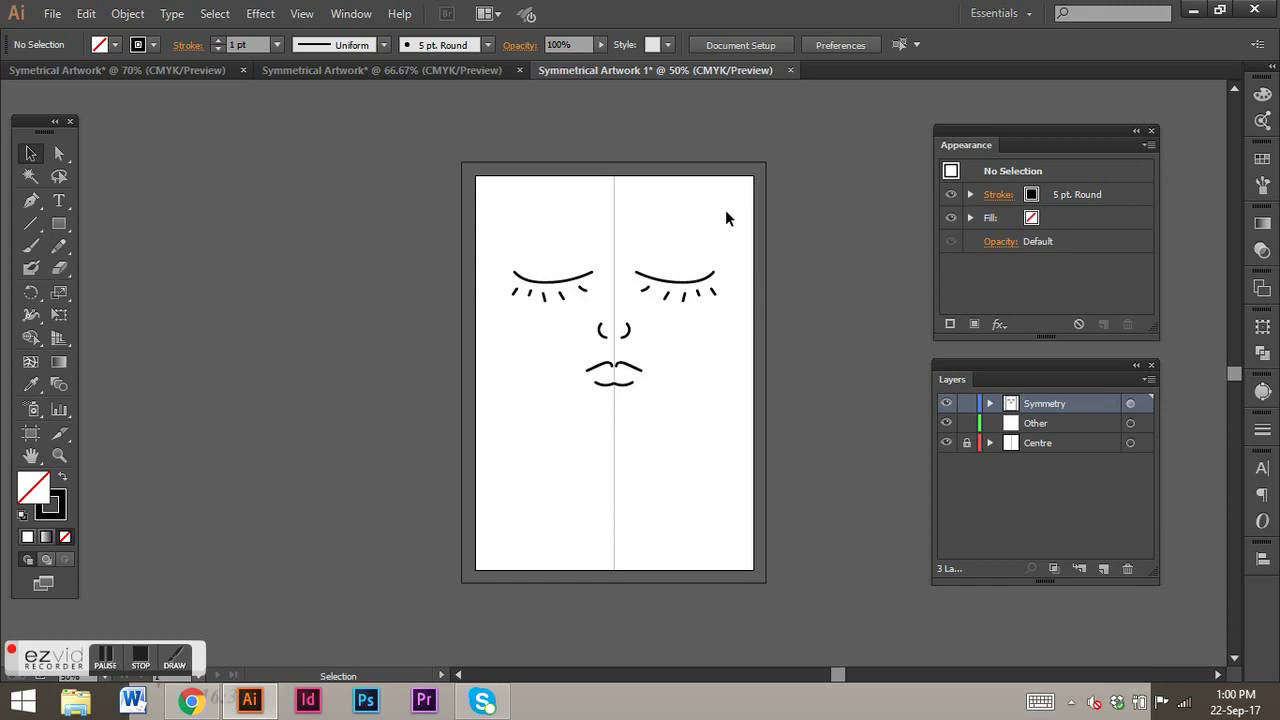
# Step: Scale down the painted eye with its lashes, nudge it closer to the centre line and deselect it
pyautogui.moveTo(497, 252); pyautogui.dragTo(597, 300)
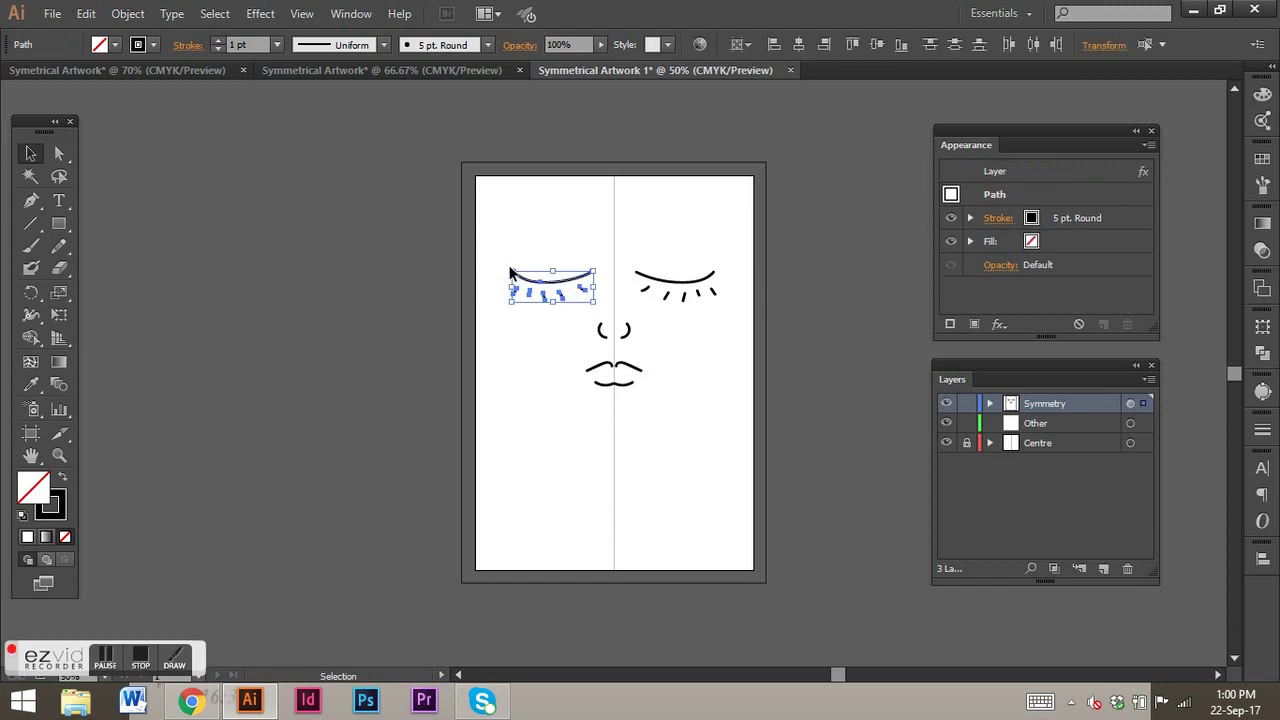
pyautogui.moveTo(510, 271); pyautogui.dragTo(581, 299)
pyautogui.click(557, 320)
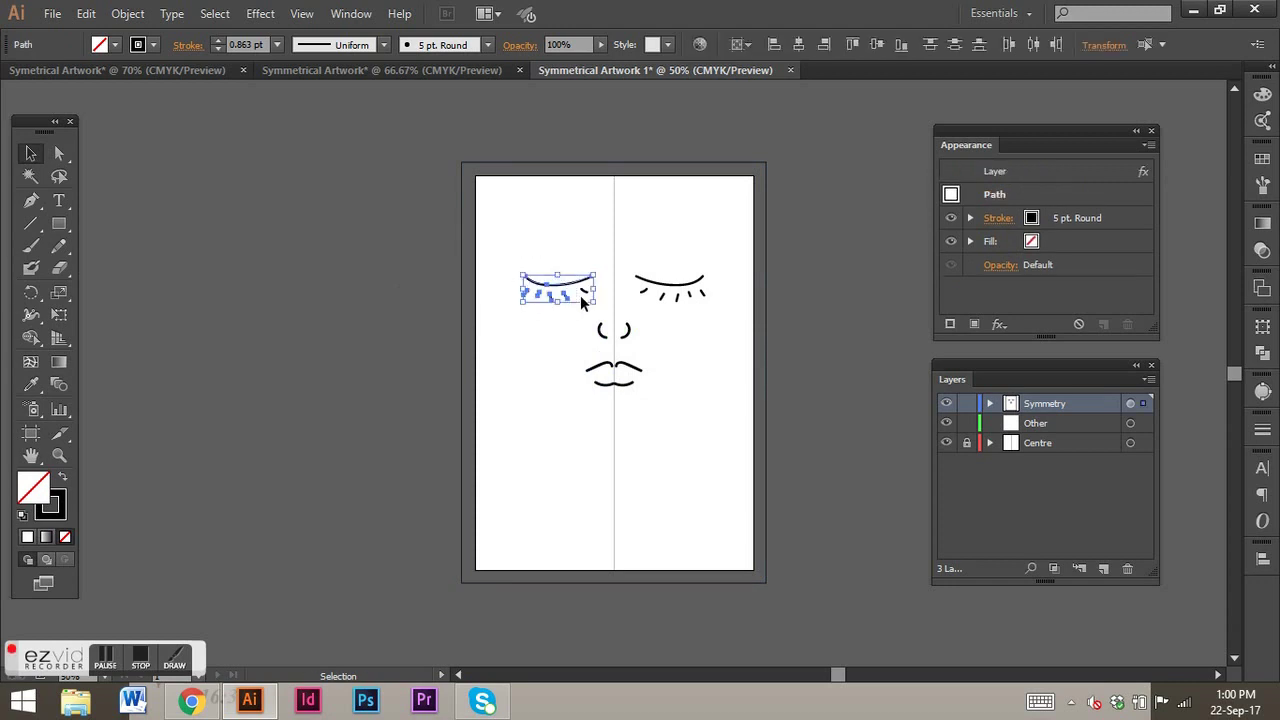
pyautogui.press('Right')
pyautogui.press('Right')
pyautogui.press('Right')
pyautogui.press('Right')
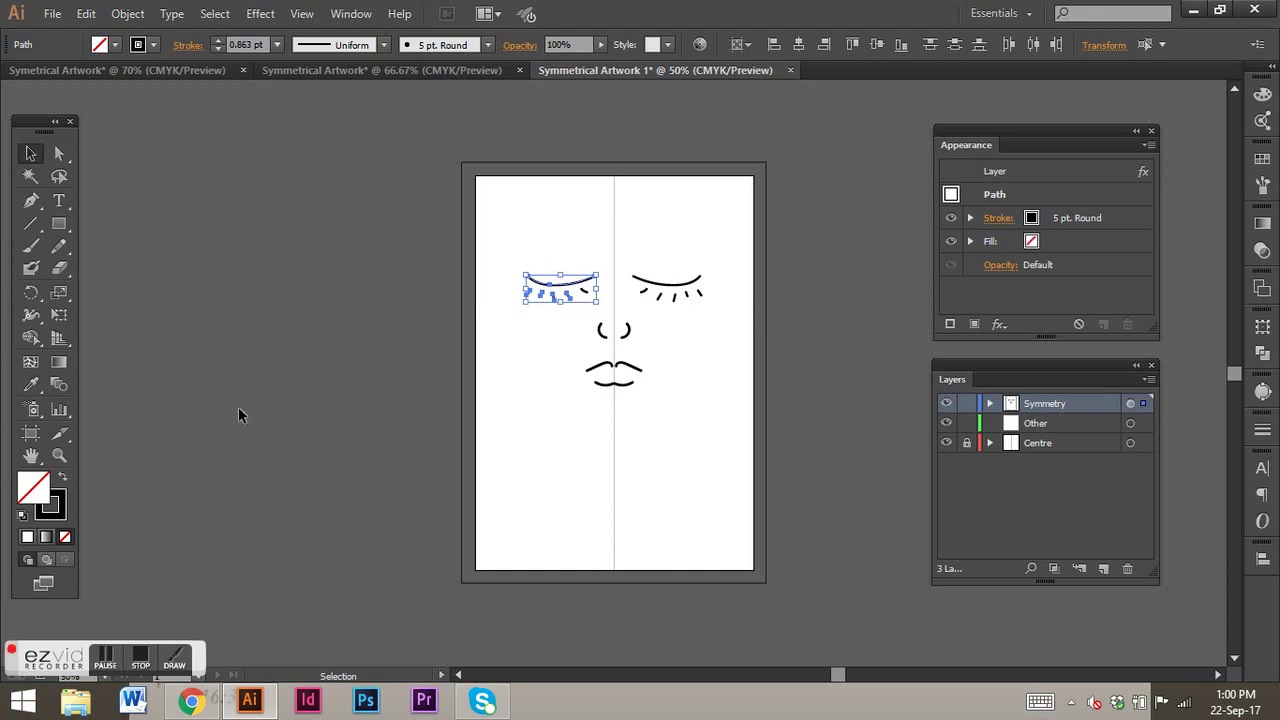
pyautogui.click(325, 373)
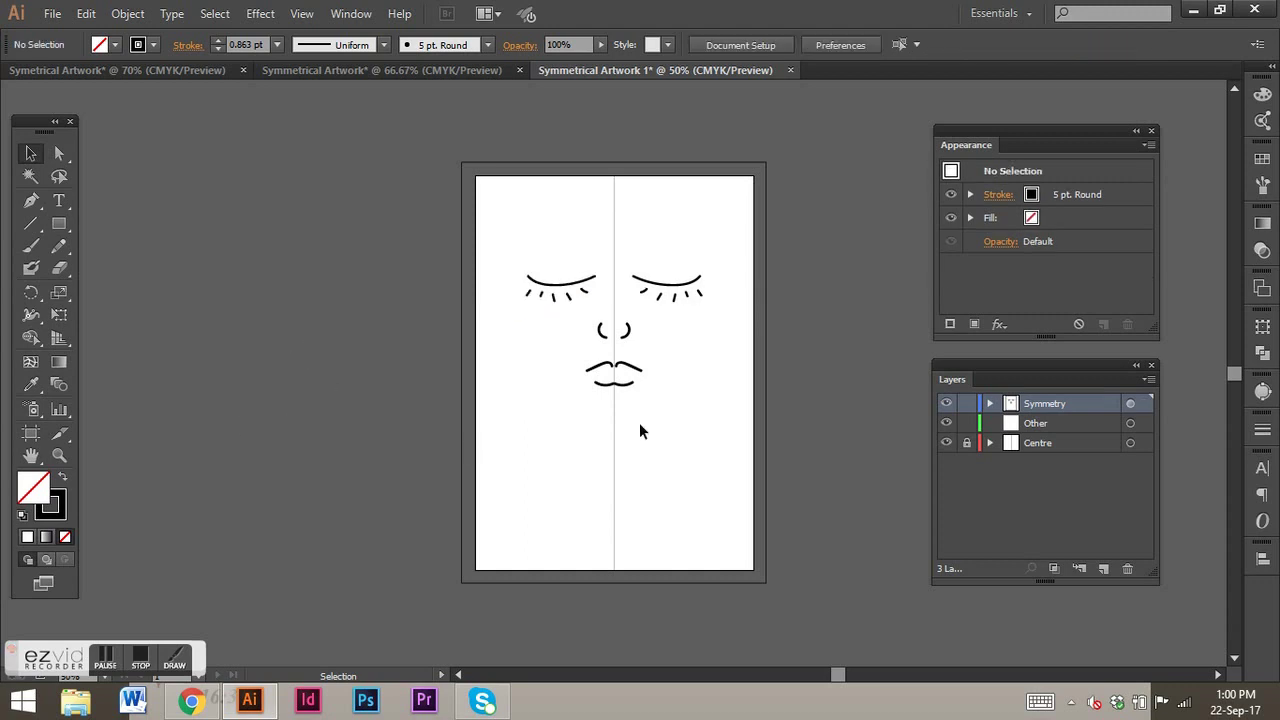
# Step: Compare the face with the finished portrait and delete the nostril and lip strokes from the new artwork
pyautogui.click(443, 70)
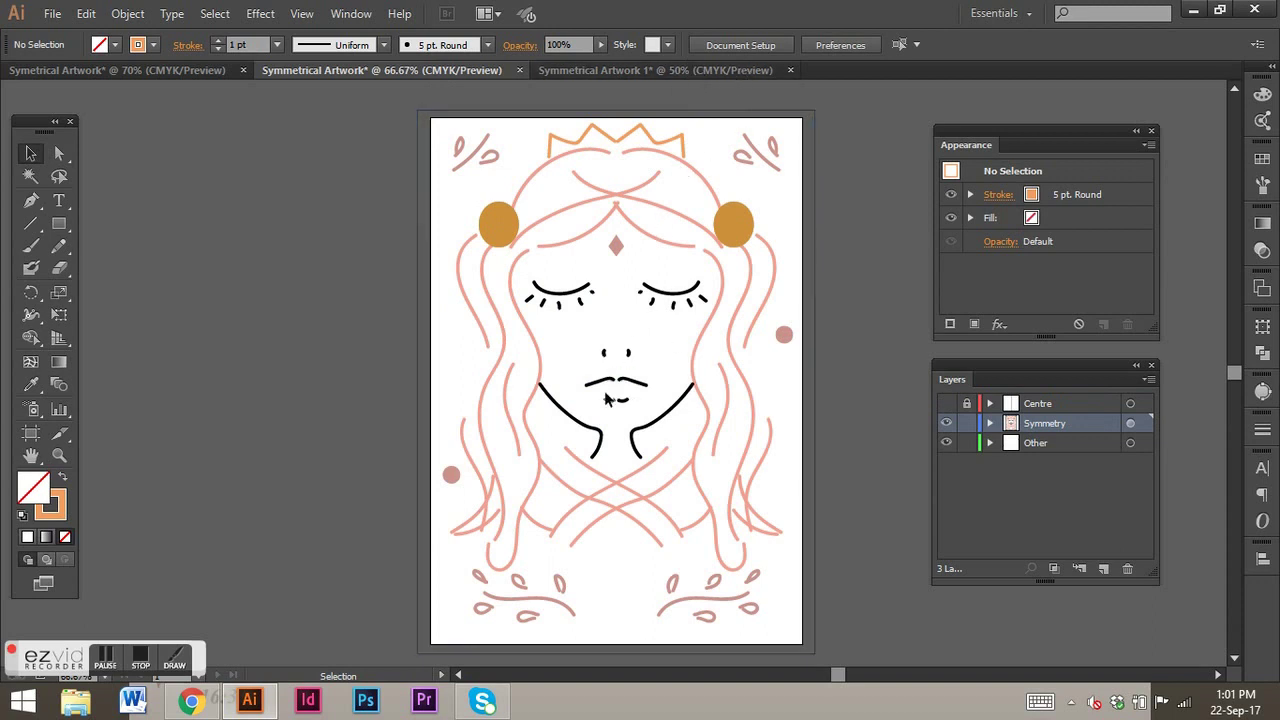
pyautogui.click(719, 71)
pyautogui.moveTo(564, 352); pyautogui.dragTo(612, 402)
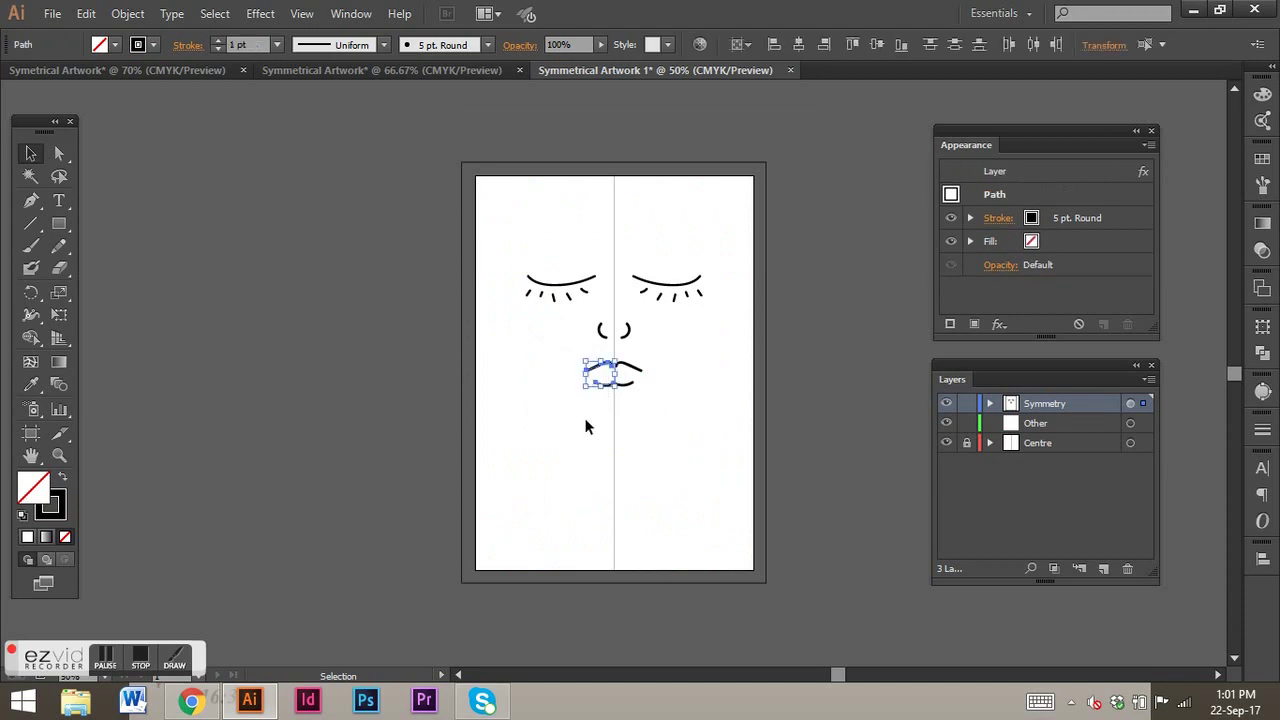
pyautogui.click(468, 70)
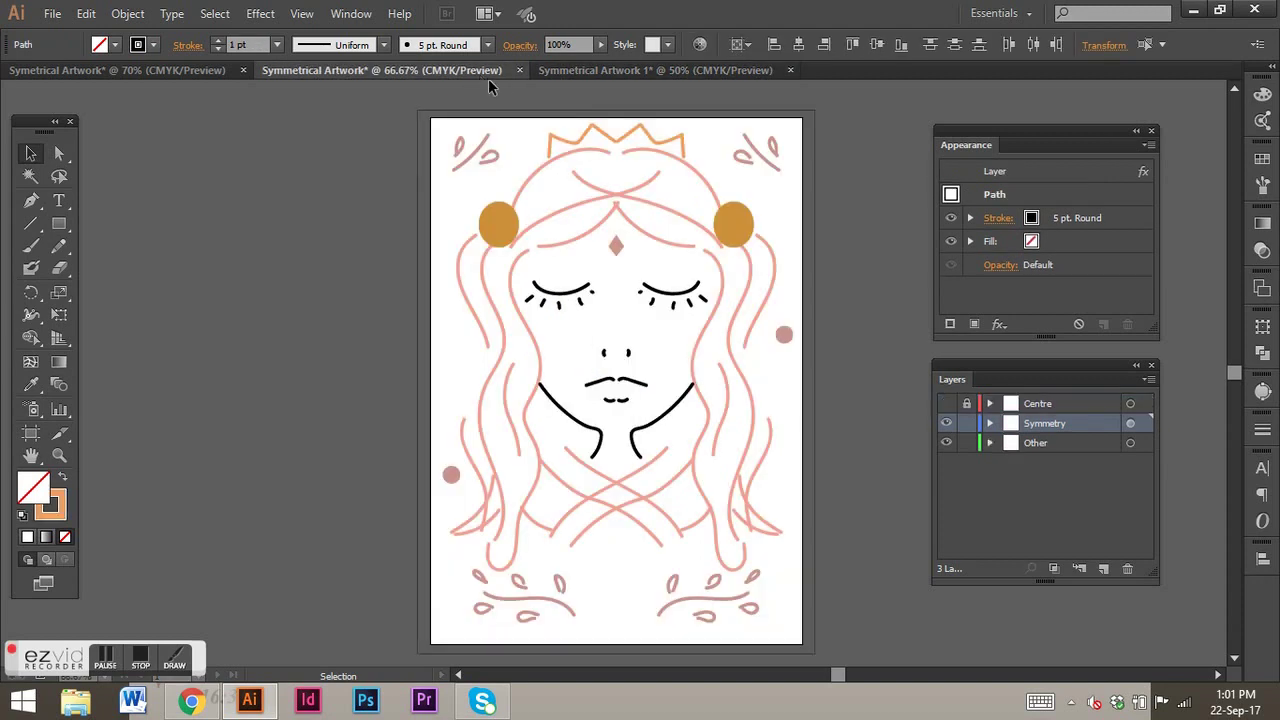
pyautogui.click(666, 67)
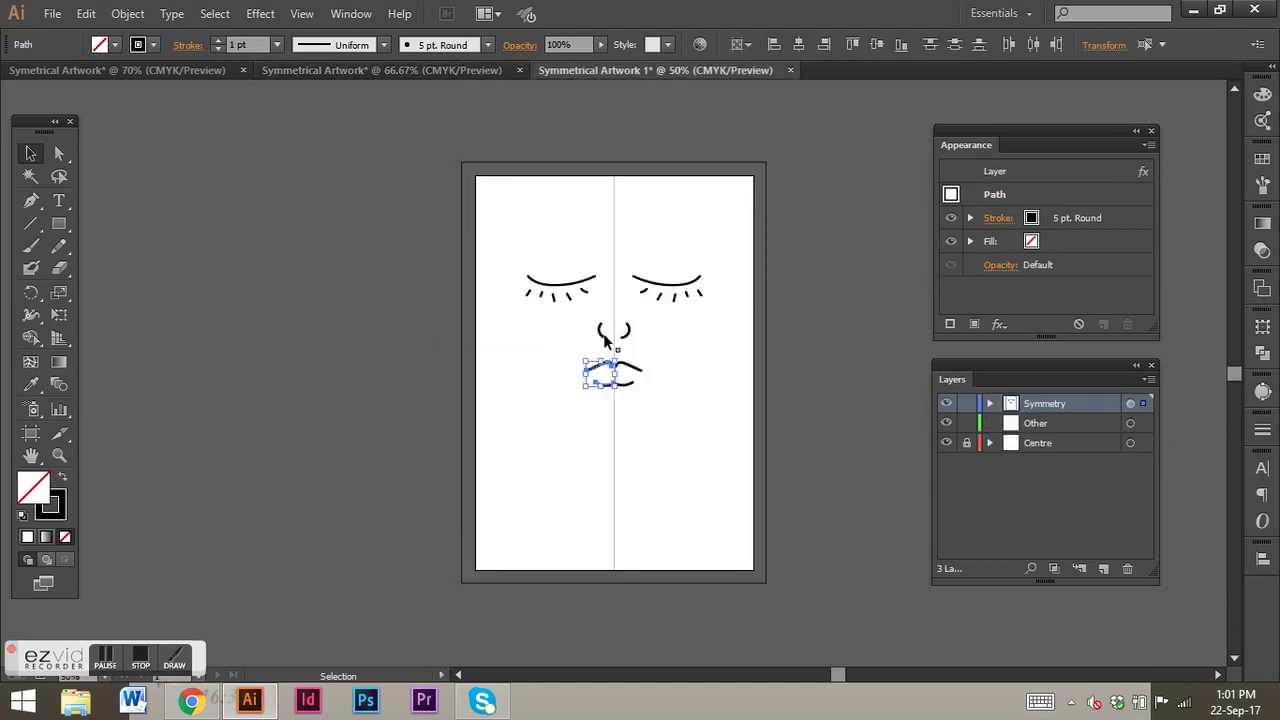
pyautogui.click(606, 335)
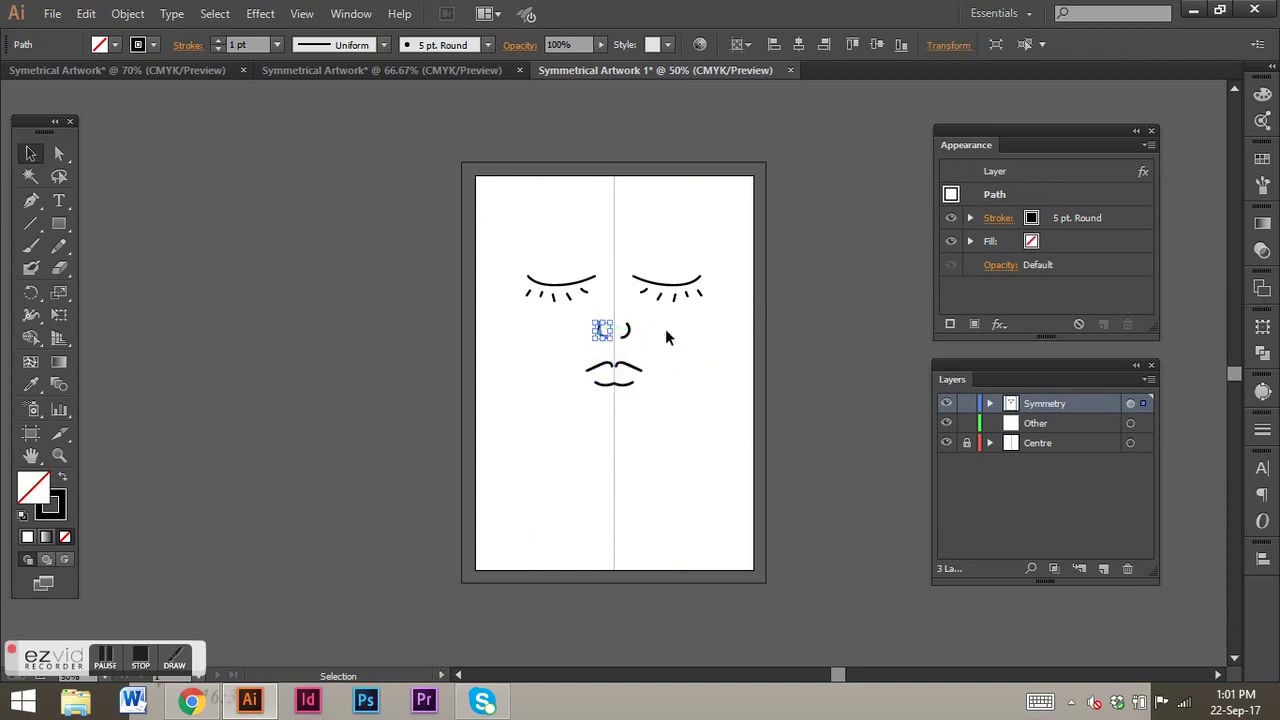
pyautogui.click(501, 270)
pyautogui.moveTo(571, 347); pyautogui.dragTo(602, 385)
pyautogui.press('Delete')
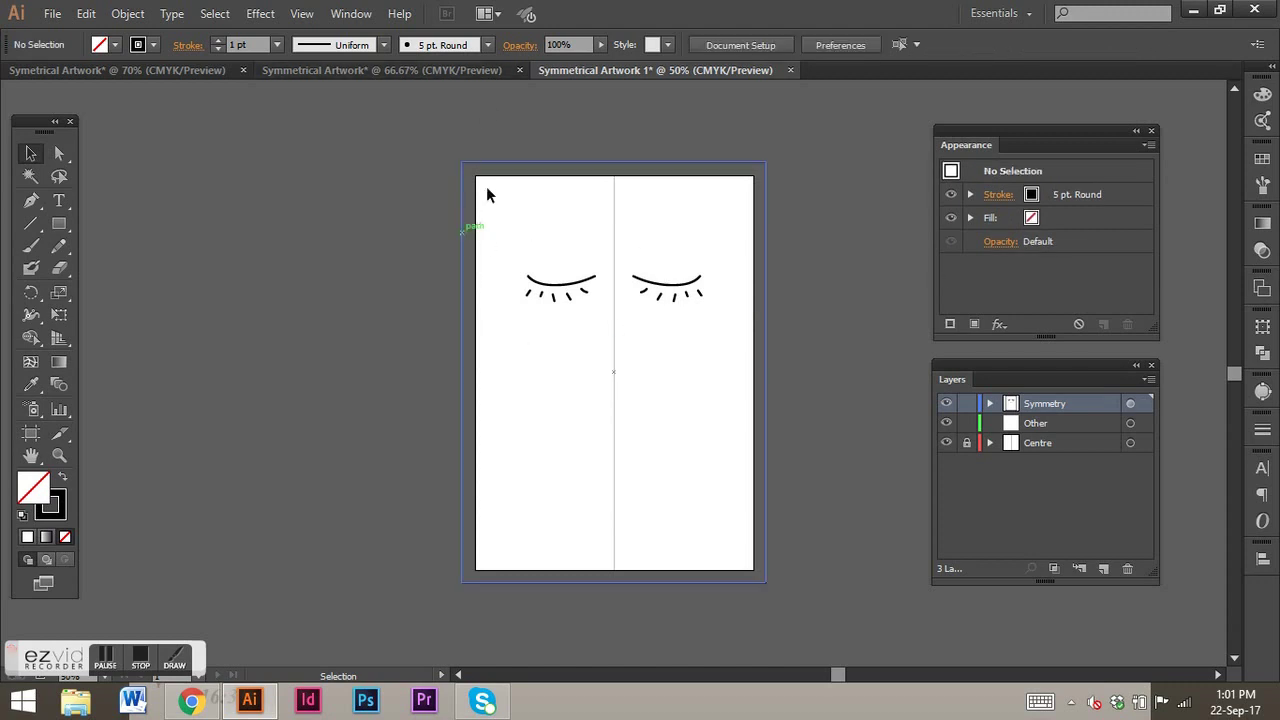
pyautogui.moveTo(490, 193); pyautogui.dragTo(604, 551)
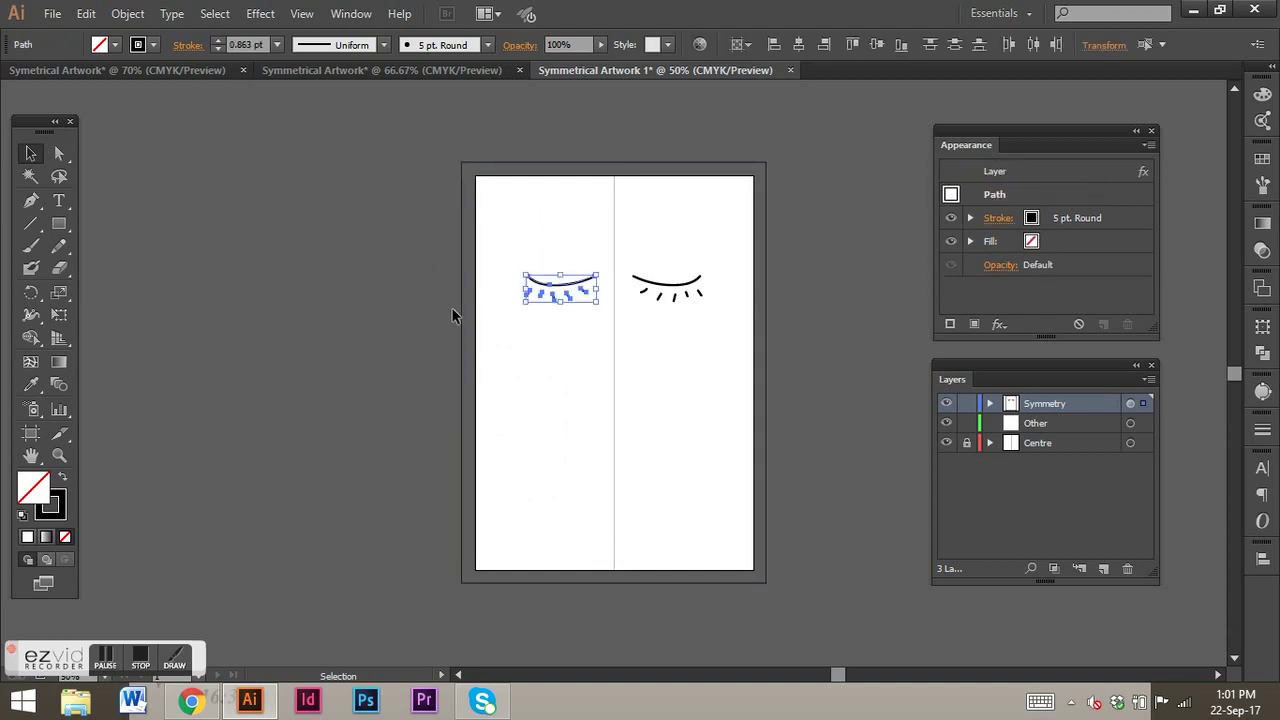
pyautogui.click(574, 378)
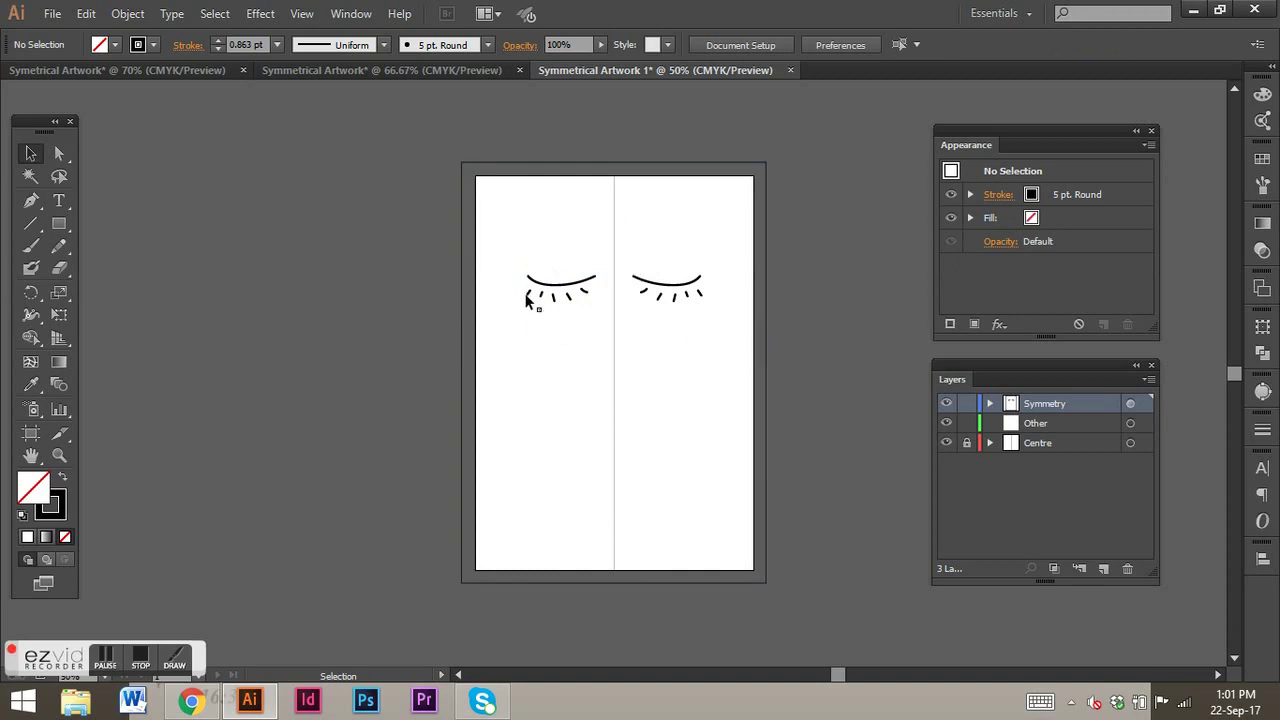
pyautogui.moveTo(679, 336); pyautogui.dragTo(582, 401)
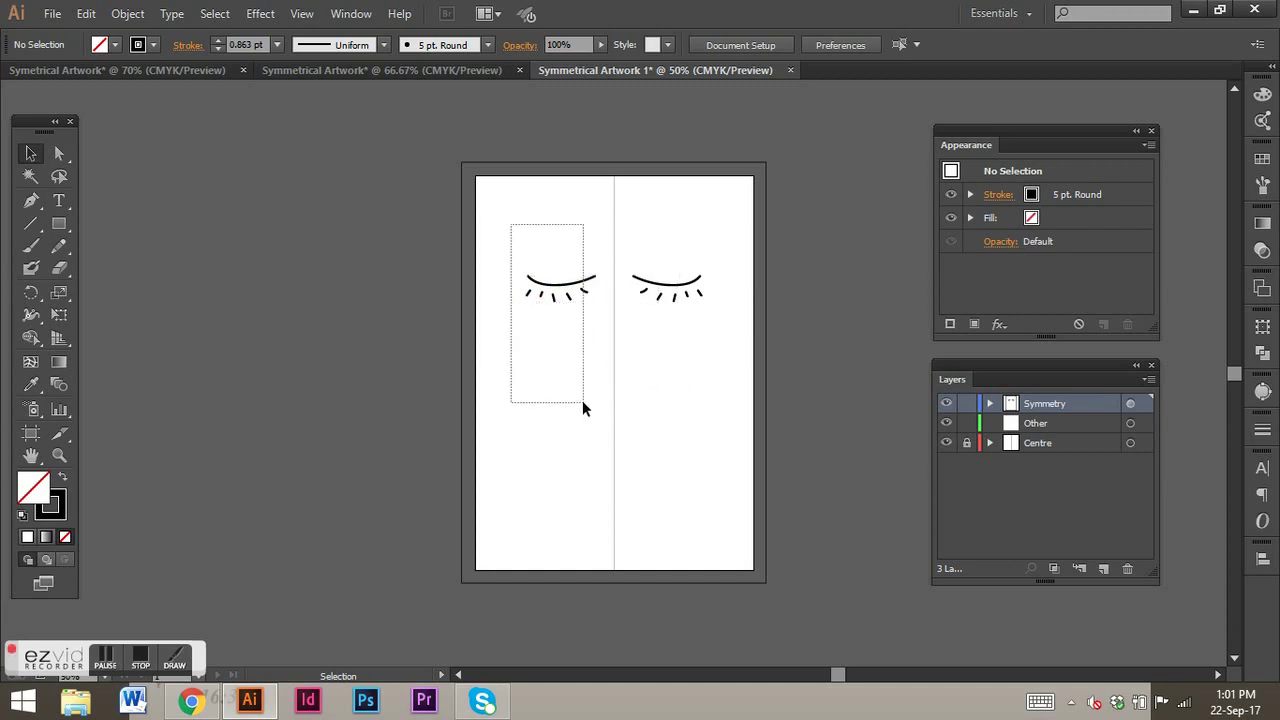
pyautogui.click(581, 474)
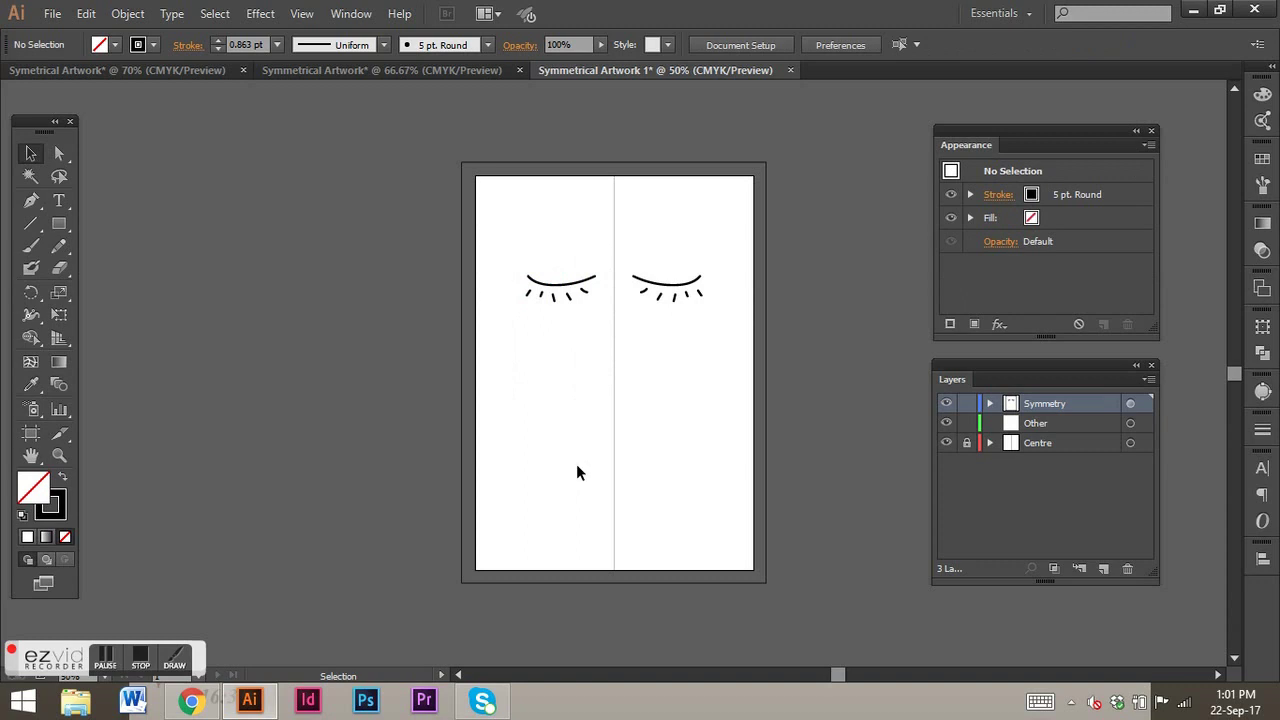
# Step: Paint a new nostril and upper lip lower down beside the centre line on the Symmetry layer with the Paintbrush
pyautogui.click(1130, 403)
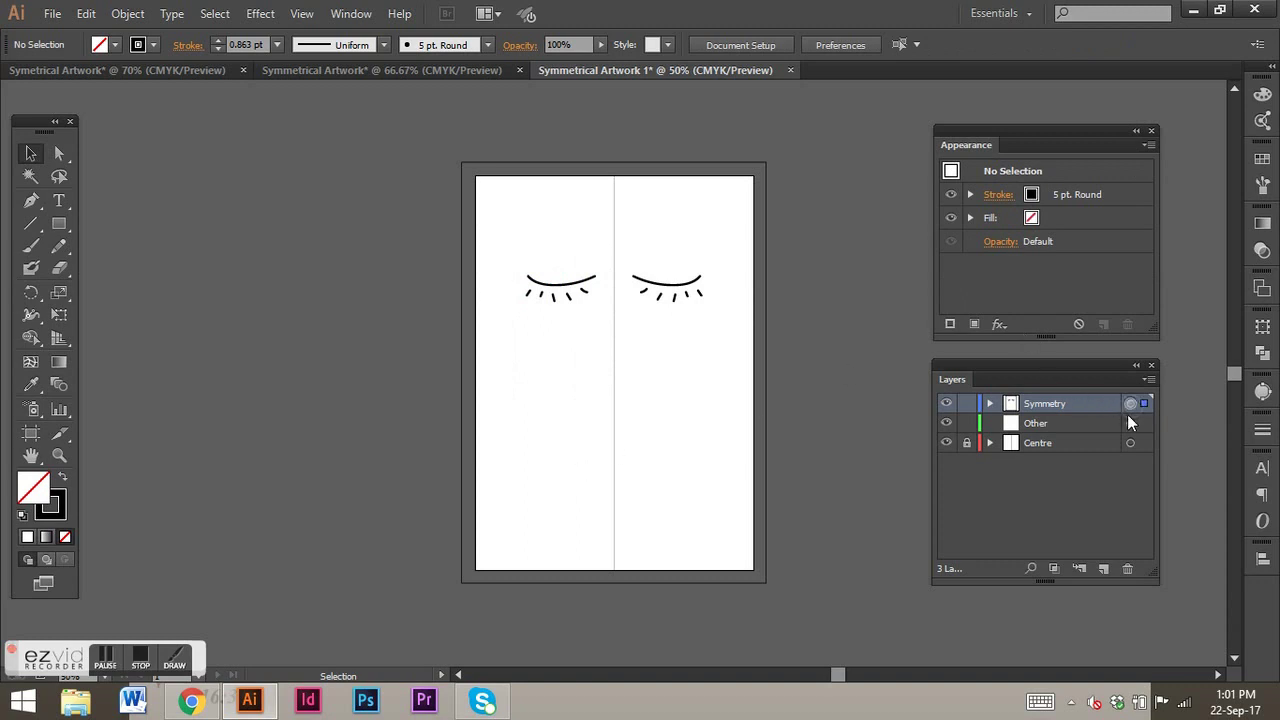
pyautogui.click(569, 366)
pyautogui.click(30, 246)
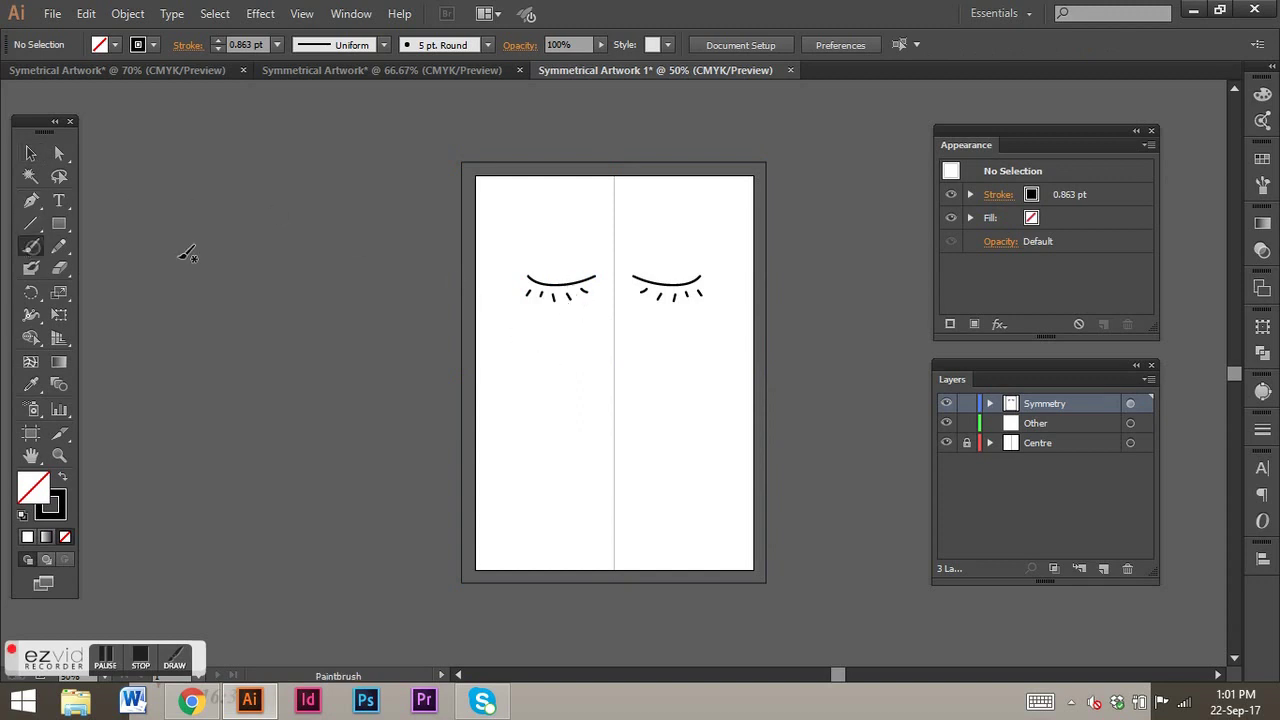
pyautogui.moveTo(602, 352); pyautogui.dragTo(603, 354)
pyautogui.hotkey('ctrl', 'z')
pyautogui.moveTo(603, 338); pyautogui.dragTo(601, 348)
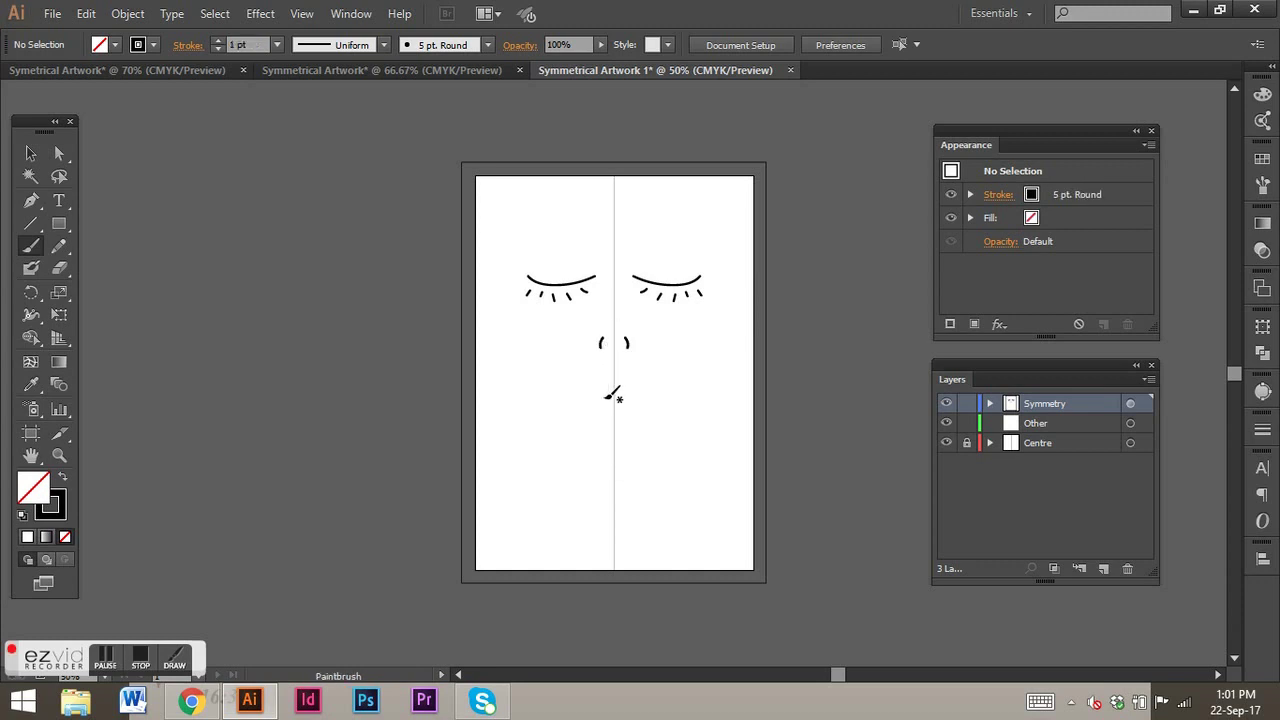
pyautogui.hotkey('ctrl', 'z')
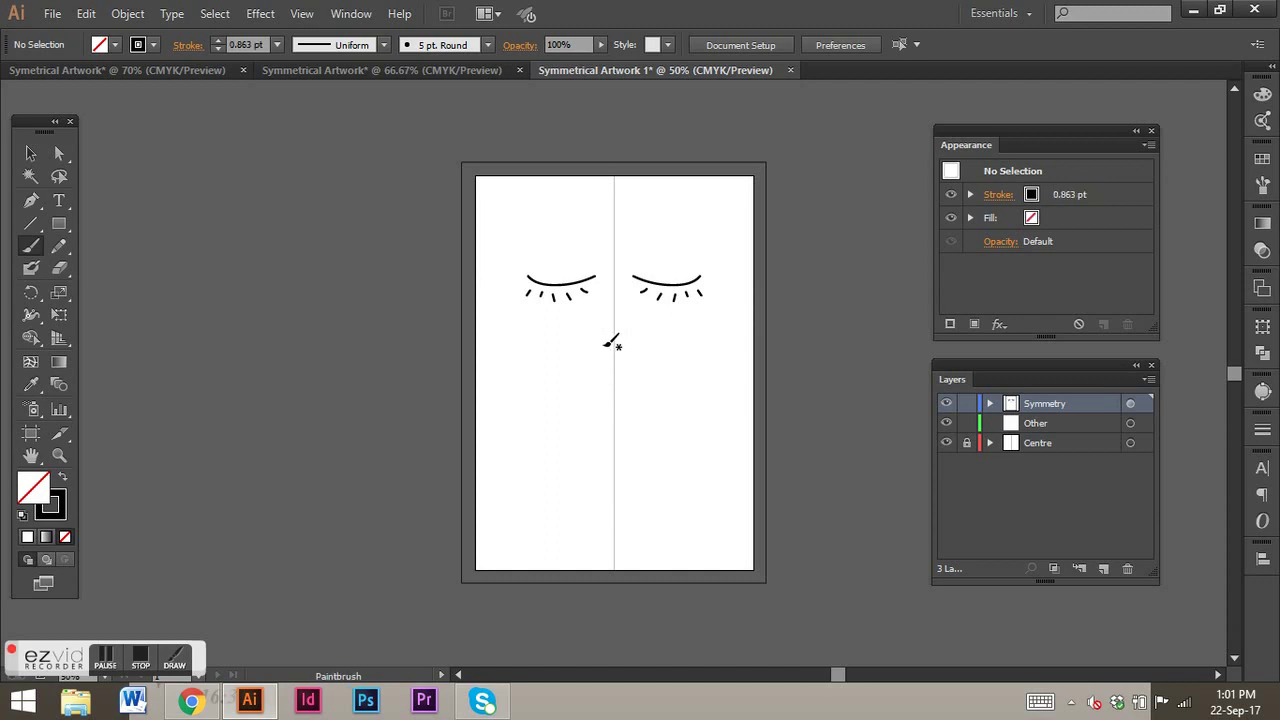
pyautogui.moveTo(604, 346); pyautogui.dragTo(597, 388)
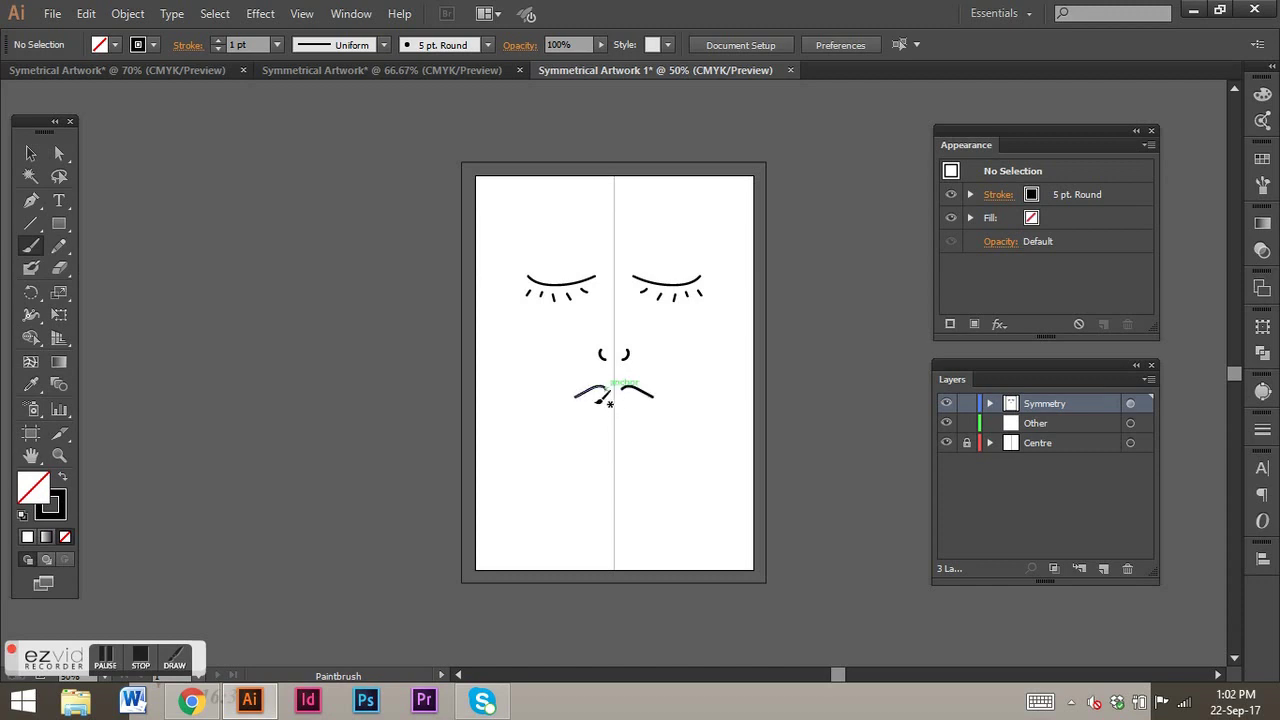
# Step: Undo the upper lip strokes painted below the nostril
pyautogui.hotkey('ctrl', 'z')
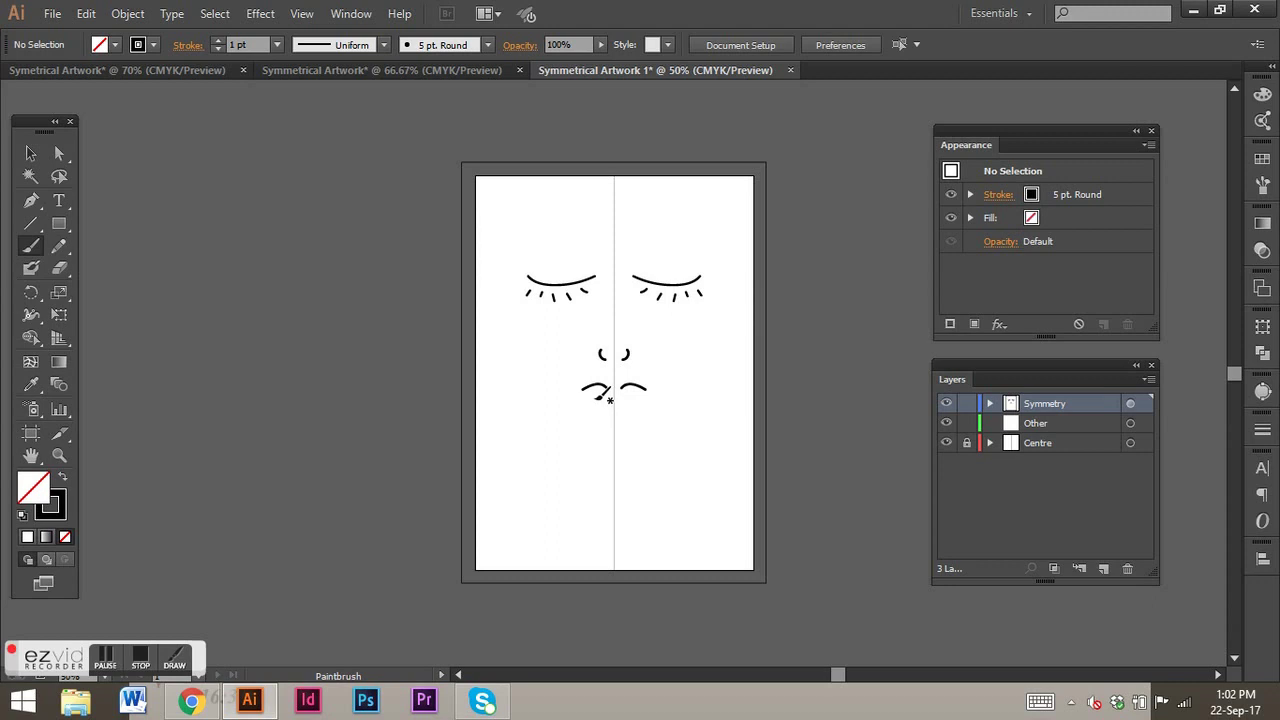
pyautogui.hotkey('ctrl', 'z')
pyautogui.hotkey('ctrl', 'z')
# Step: Check the lips in the finished portrait and paint a new upper lip and short lower lip beside the centre line in the new artwork
pyautogui.click(372, 71)
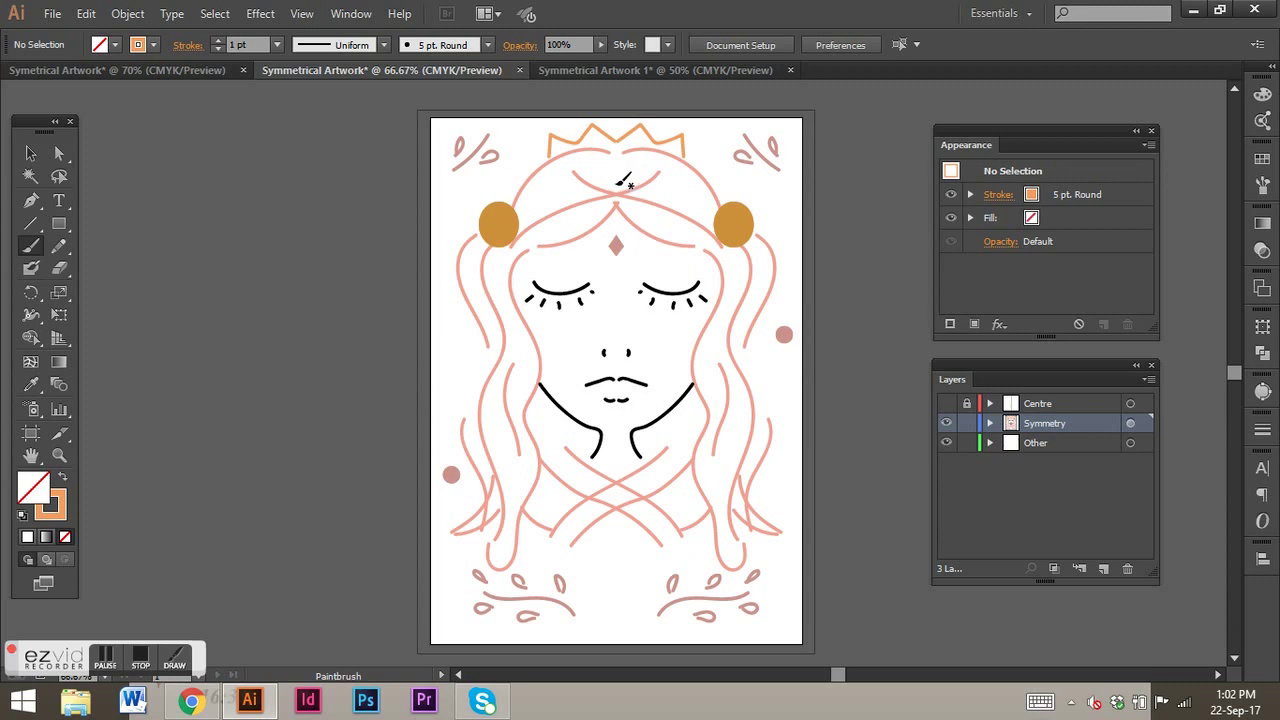
pyautogui.click(647, 71)
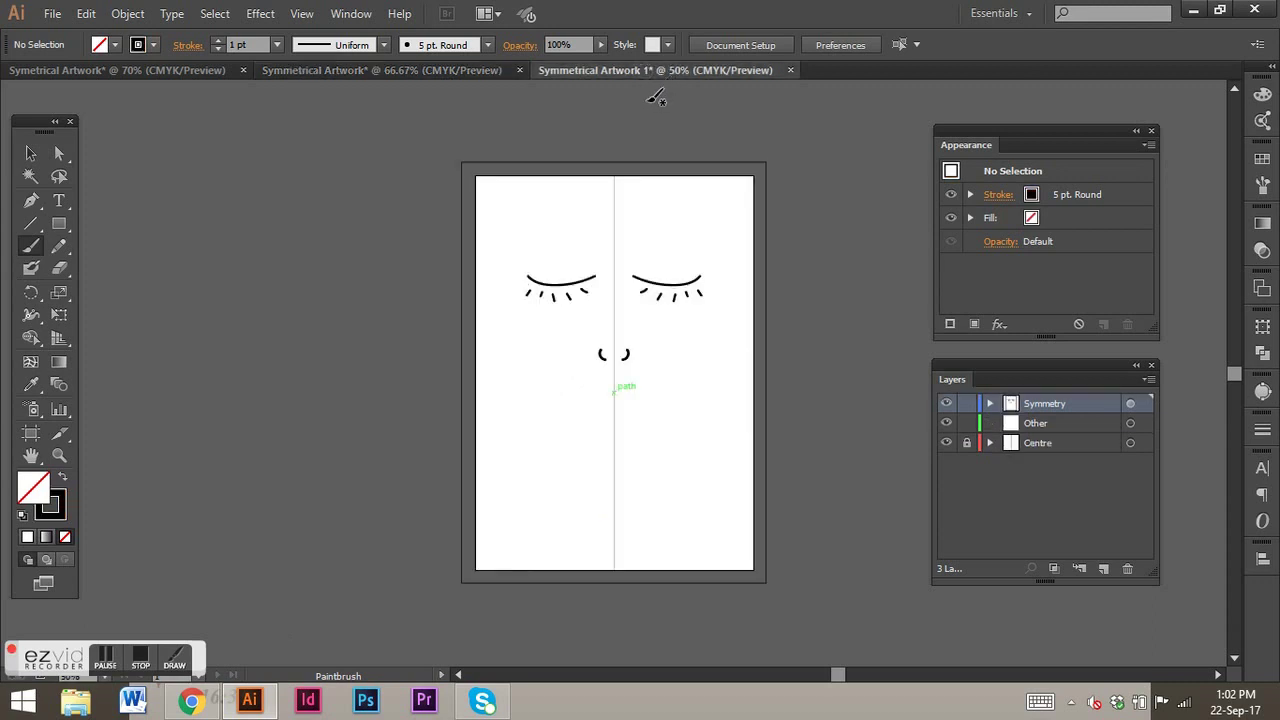
pyautogui.click(487, 70)
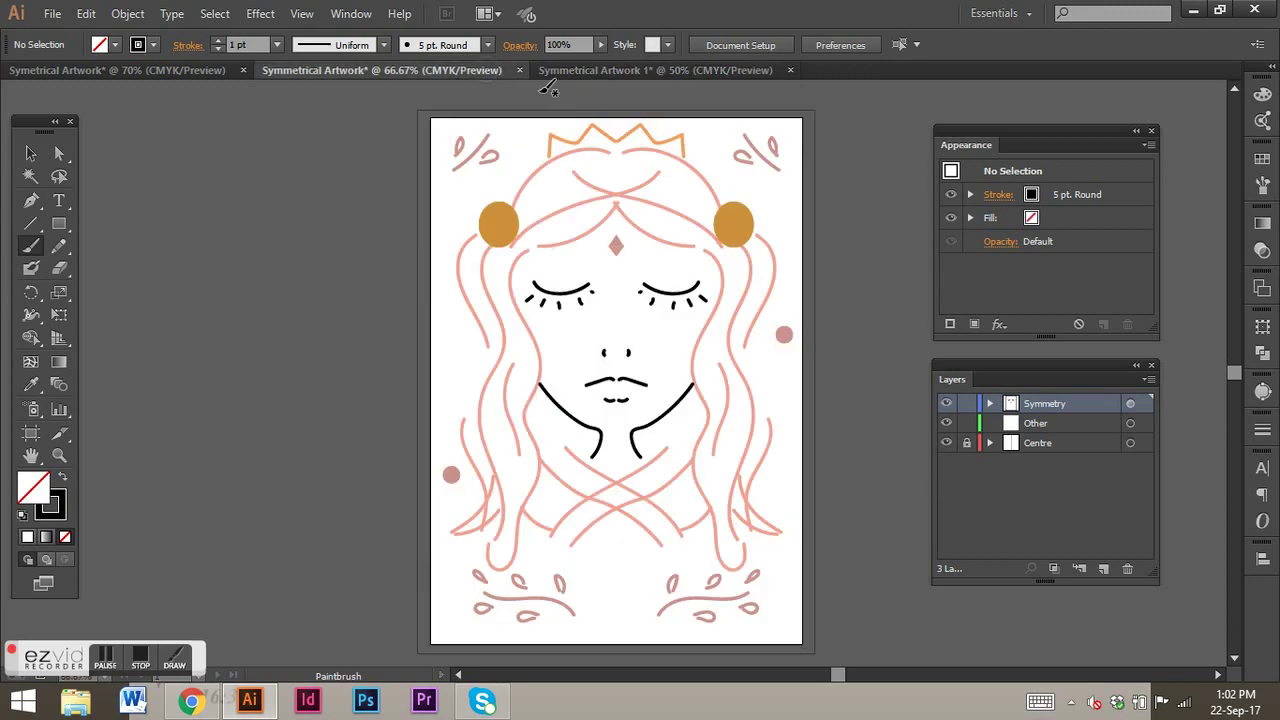
pyautogui.click(645, 71)
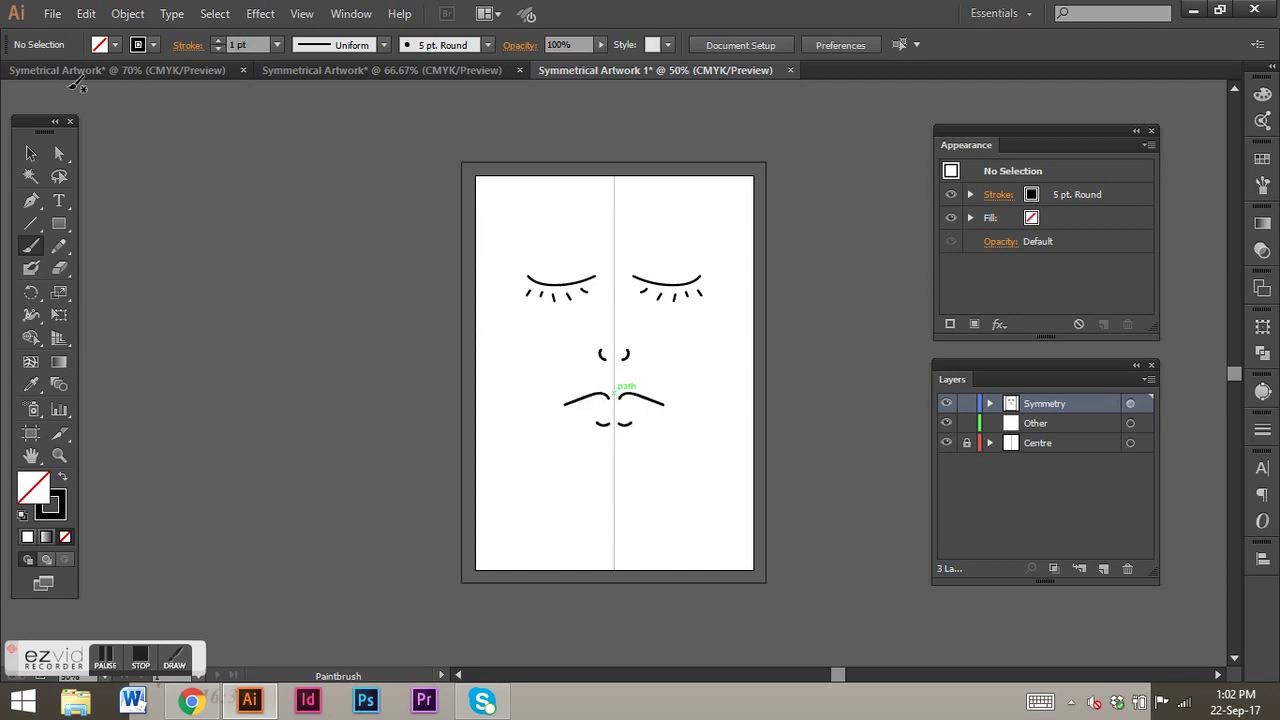
# Step: Select the painted eye with its lashes and nudge it slightly up and toward the centre line
pyautogui.click(30, 153)
pyautogui.moveTo(504, 246); pyautogui.dragTo(586, 303)
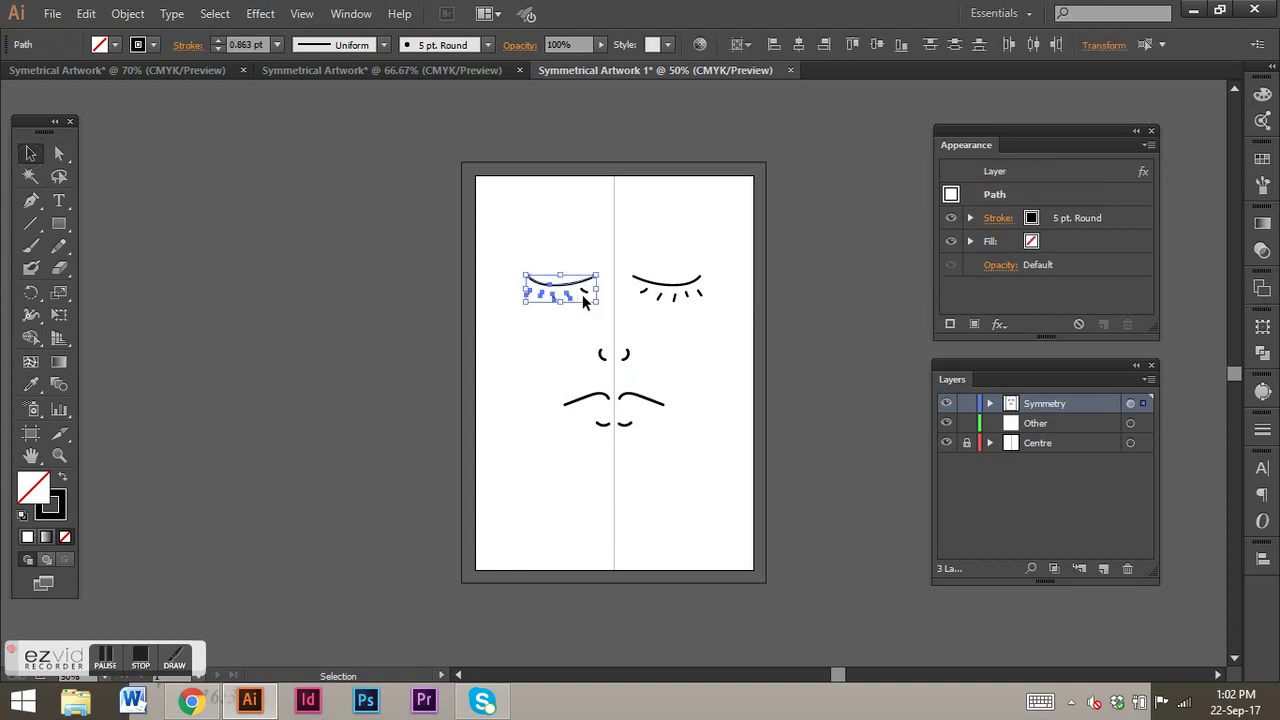
pyautogui.press('Up')
pyautogui.press('Up')
pyautogui.press('Up')
pyautogui.press('Up')
pyautogui.press('Right')
pyautogui.press('Right')
pyautogui.press('Right')
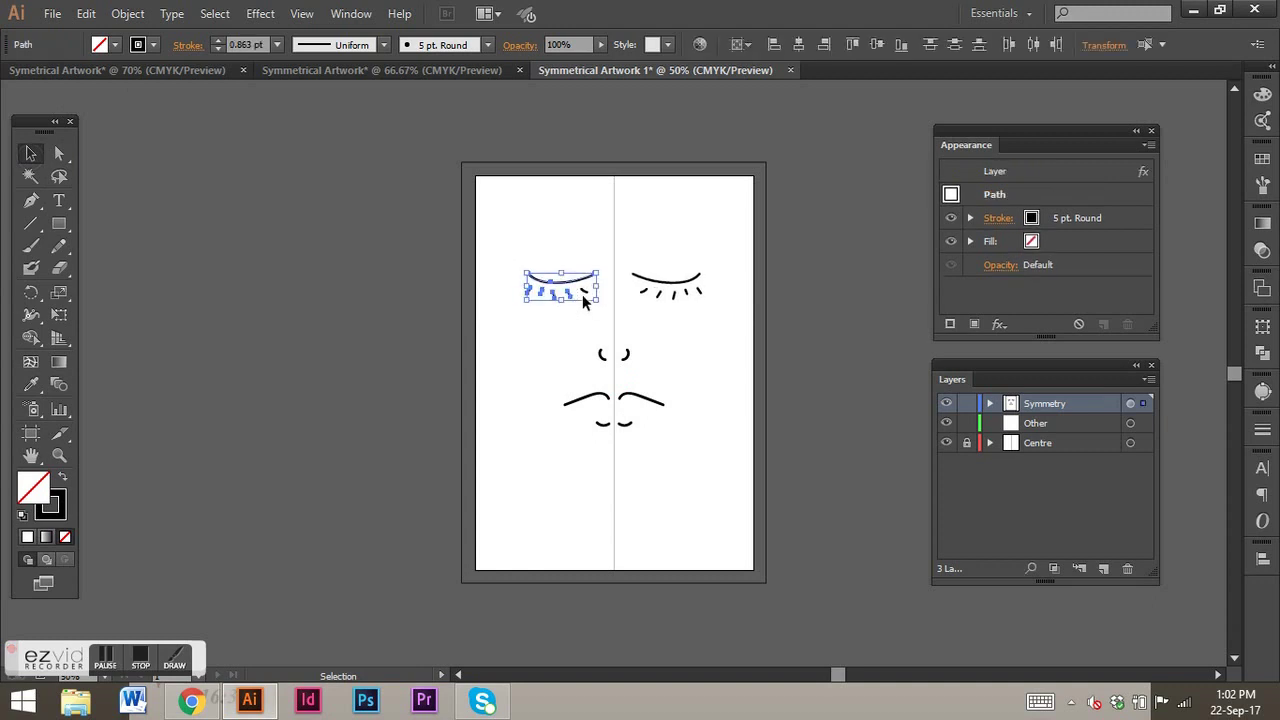
# Step: Select the nostril stroke and nudge it up, away from the lips
pyautogui.moveTo(590, 319); pyautogui.dragTo(617, 386)
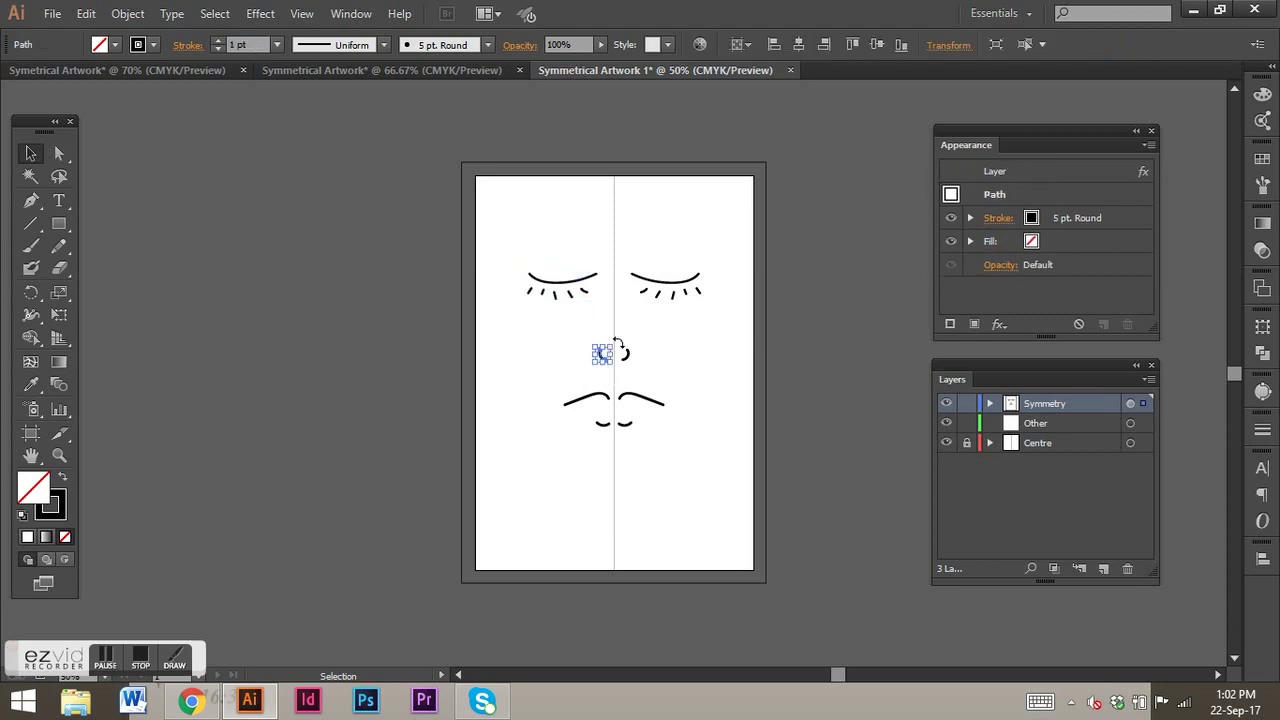
pyautogui.press('Up')
pyautogui.press('Up')
pyautogui.press('Up')
pyautogui.press('Up')
pyautogui.press('Up')
pyautogui.press('Up')
pyautogui.press('Up')
pyautogui.press('Up')
# Step: Nudge the upper lip stroke inward until it meets its mirrored half at the centre line, and deselect it
pyautogui.moveTo(592, 378); pyautogui.dragTo(558, 404)
pyautogui.press('Right')
pyautogui.press('Right')
pyautogui.press('Right')
pyautogui.press('Right')
pyautogui.press('Right')
pyautogui.press('Right')
pyautogui.press('Right')
pyautogui.press('Right')
pyautogui.click(599, 435)
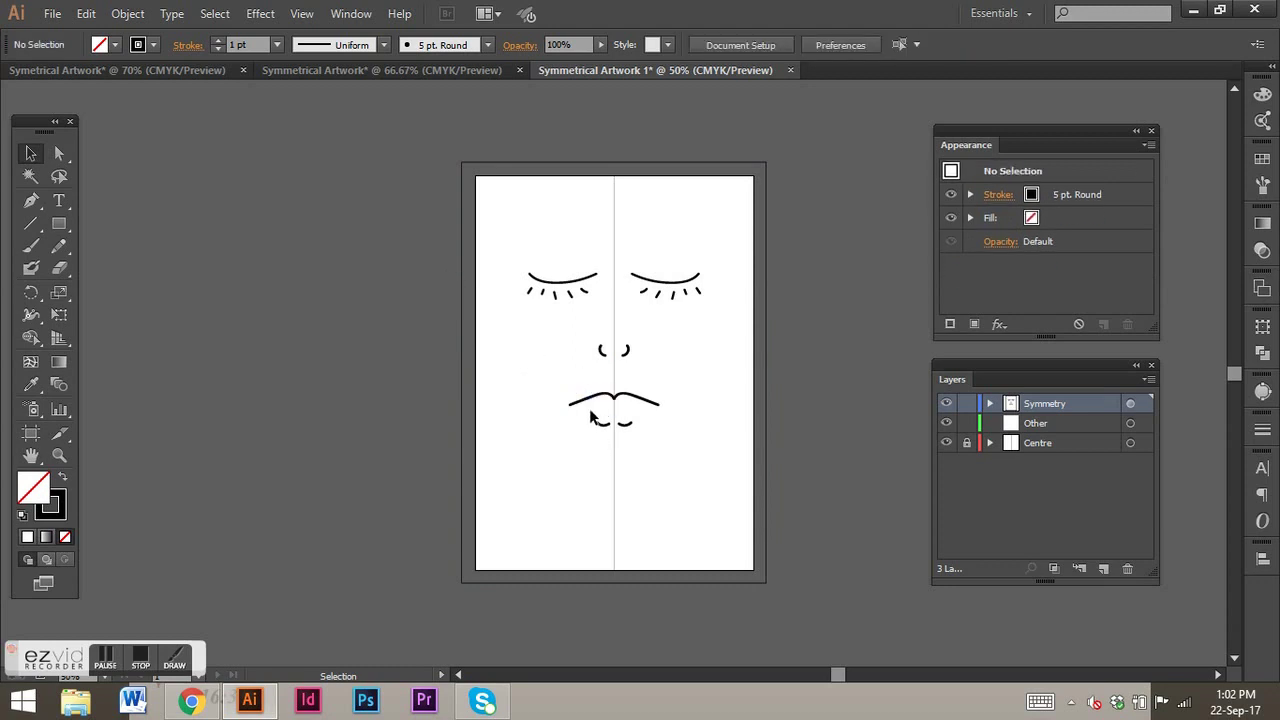
# Step: Compare the face with the finished portrait, scale down the painted eye with its lashes from its outer side and deselect it
pyautogui.moveTo(601, 423); pyautogui.dragTo(613, 425)
pyautogui.click(844, 267)
pyautogui.click(342, 70)
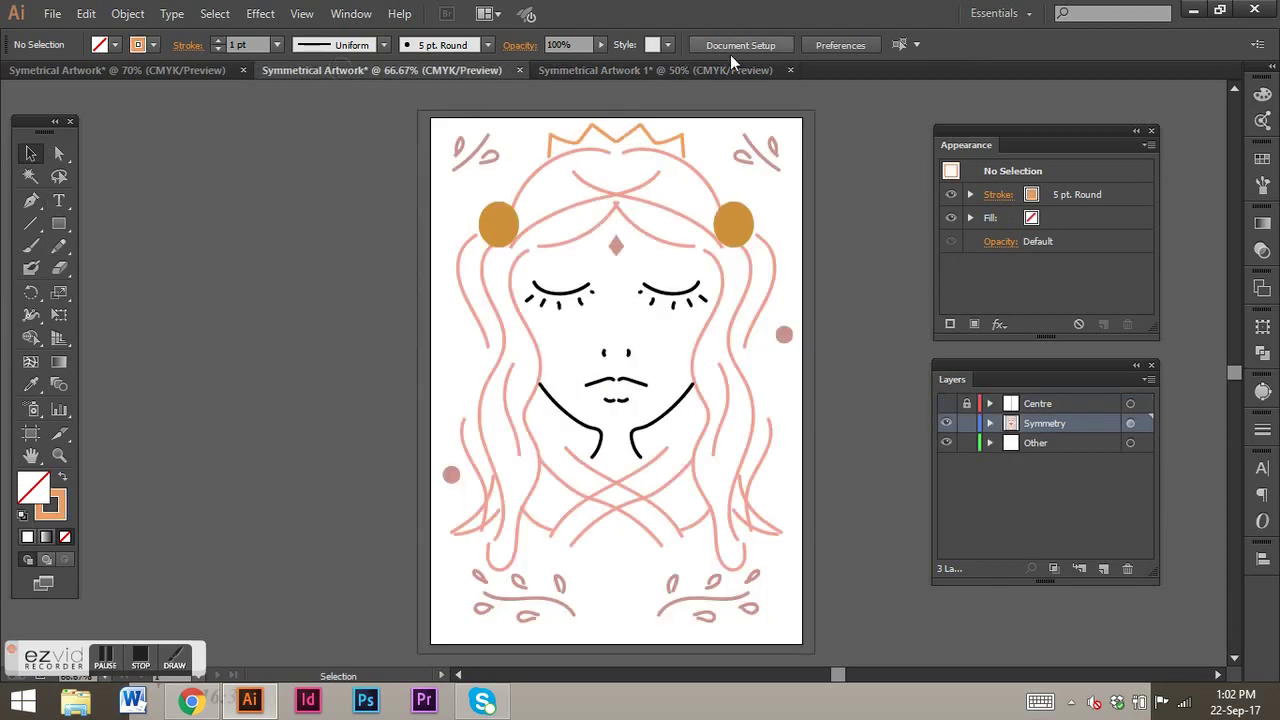
pyautogui.click(696, 69)
pyautogui.moveTo(514, 248)
pyautogui.mouseDown()
pyautogui.moveTo(590, 307)
pyautogui.moveTo(533, 289)
pyautogui.moveTo(545, 284)
pyautogui.mouseUp()
pyautogui.click(541, 368)
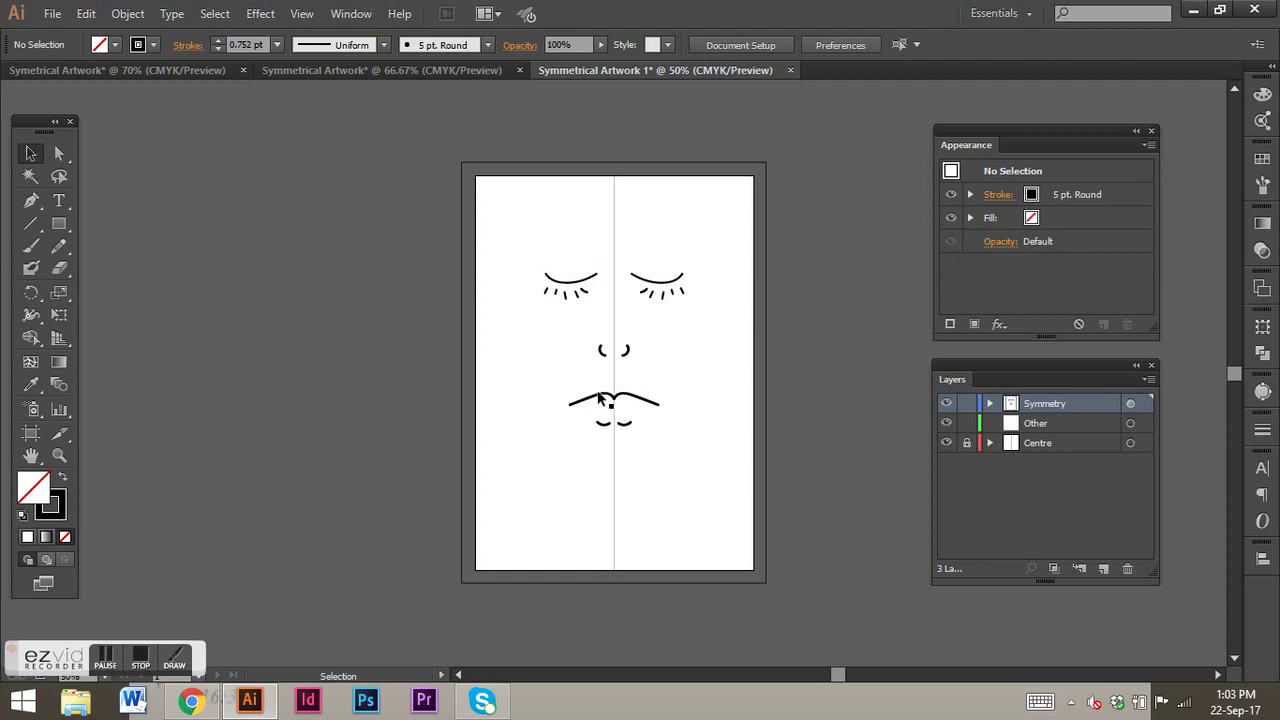
# Step: Narrow the upper lip stroke from its outer end, keeping its inner end on the centre line, and deselect it
pyautogui.click(601, 349)
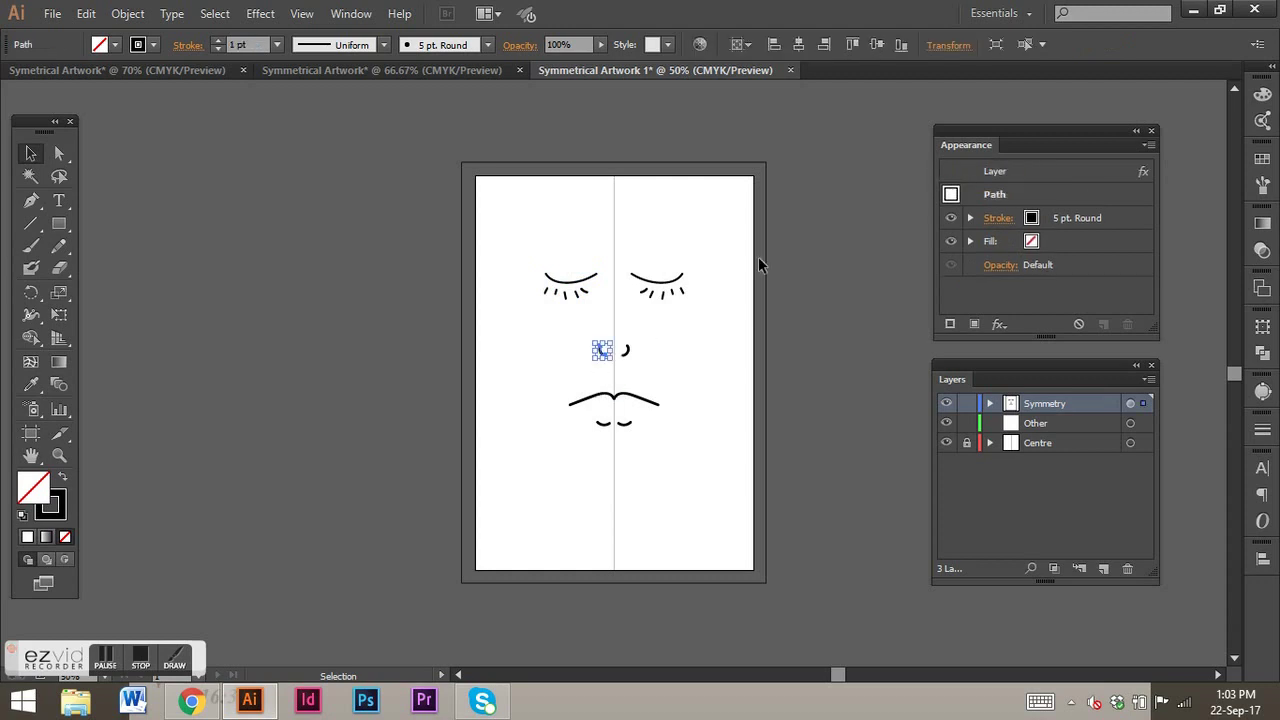
pyautogui.moveTo(555, 385); pyautogui.dragTo(597, 438)
pyautogui.moveTo(569, 400); pyautogui.dragTo(580, 400)
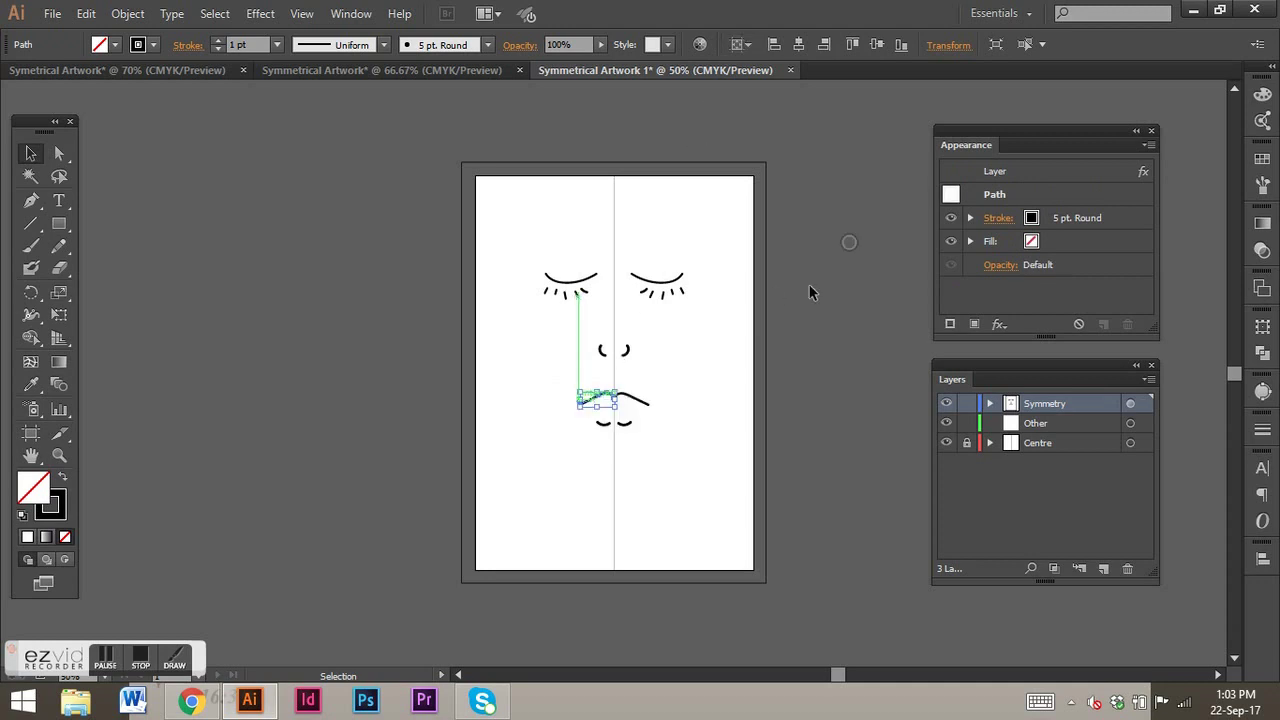
pyautogui.click(810, 291)
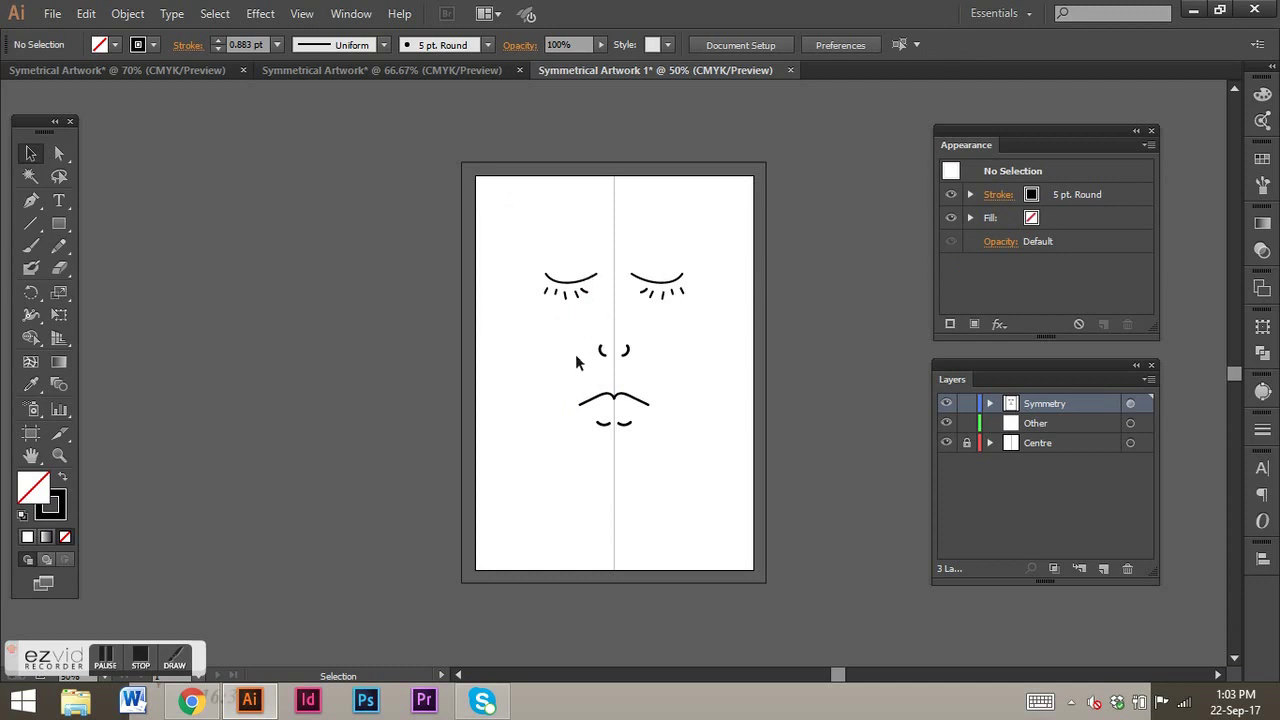
# Step: Nudge the nostril stroke slightly further up toward the eyes and deselect it
pyautogui.moveTo(603, 373); pyautogui.dragTo(604, 370)
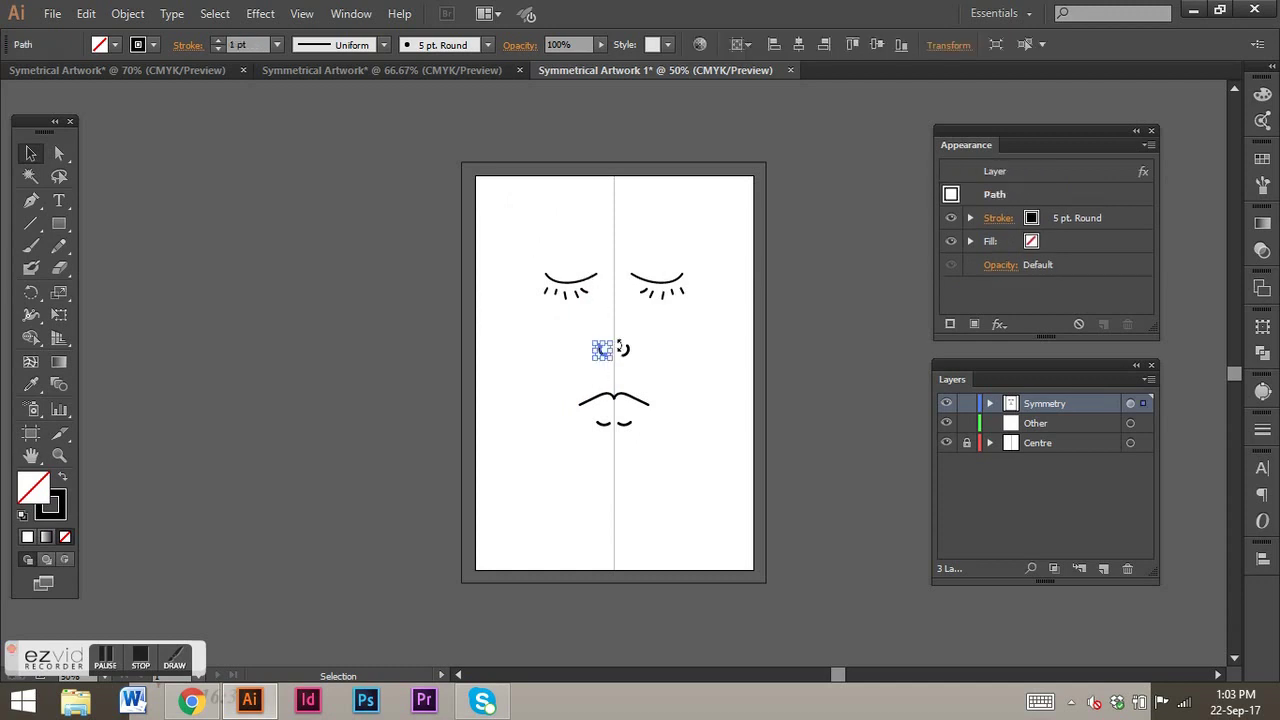
pyautogui.press('Up')
pyautogui.press('Up')
pyautogui.press('Up')
pyautogui.click(797, 300)
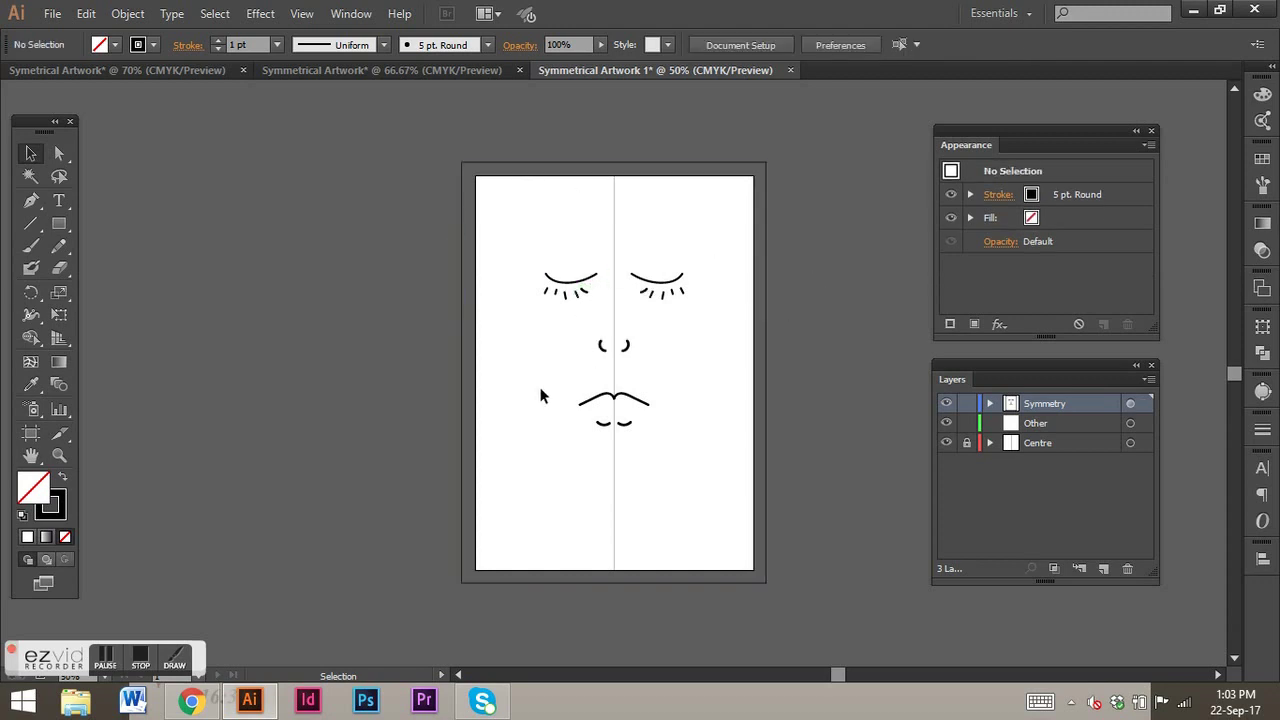
# Step: Select the upper and lower lip strokes together, nudge them up toward the nose and deselect them
pyautogui.moveTo(603, 441); pyautogui.dragTo(604, 442)
pyautogui.press('Up')
pyautogui.press('Up')
pyautogui.press('Up')
pyautogui.press('Up')
pyautogui.press('Up')
pyautogui.press('Up')
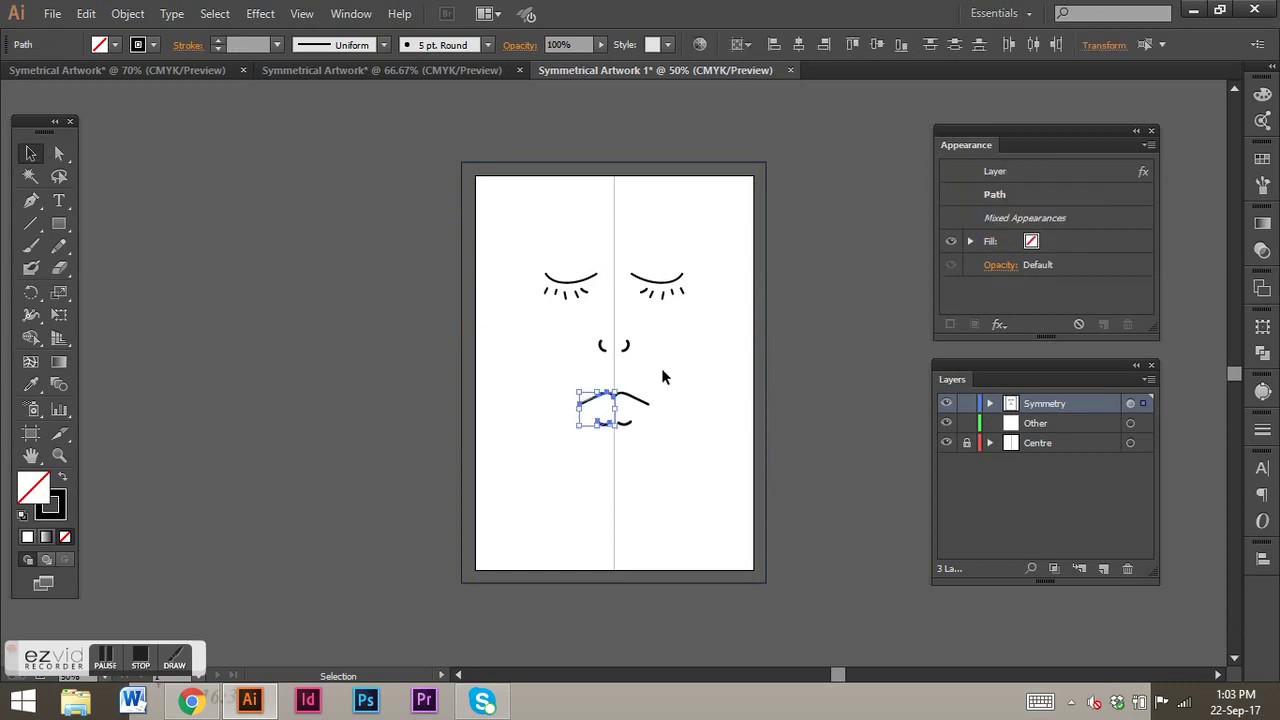
pyautogui.click(560, 460)
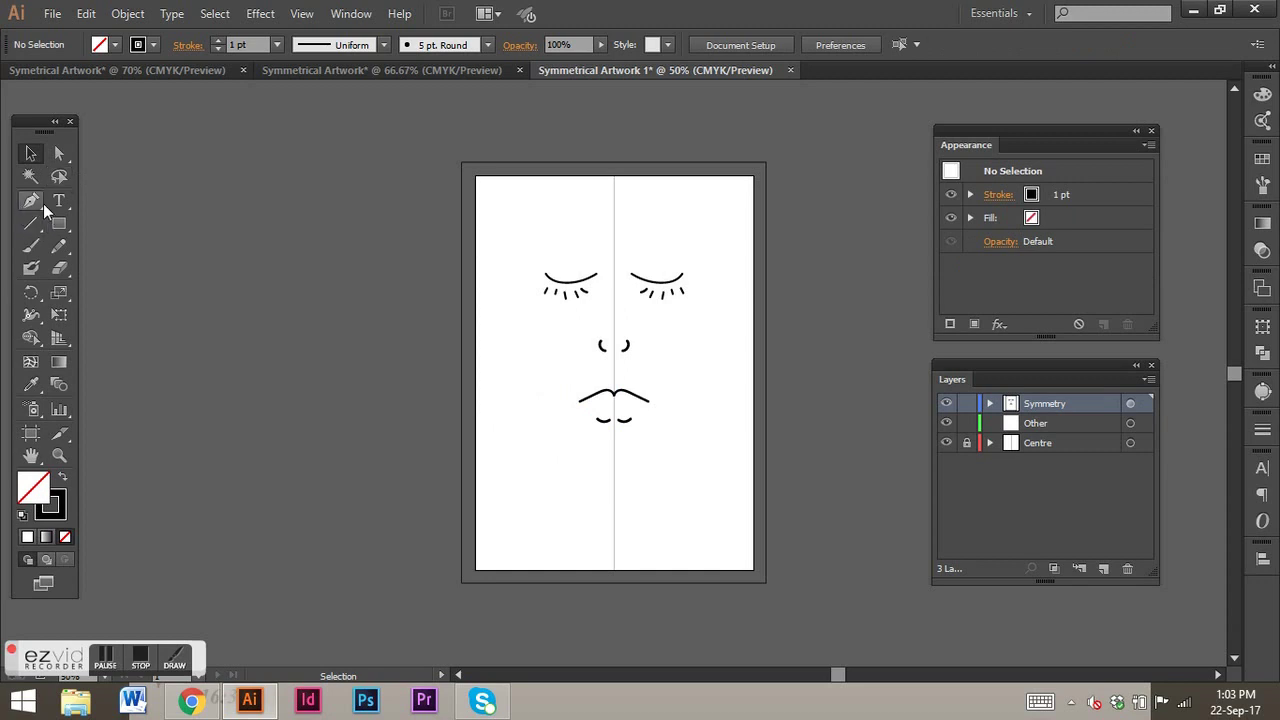
# Step: Set the Paintbrush stroke colour to a light purple with C 22.75% and M 52%
pyautogui.click(31, 245)
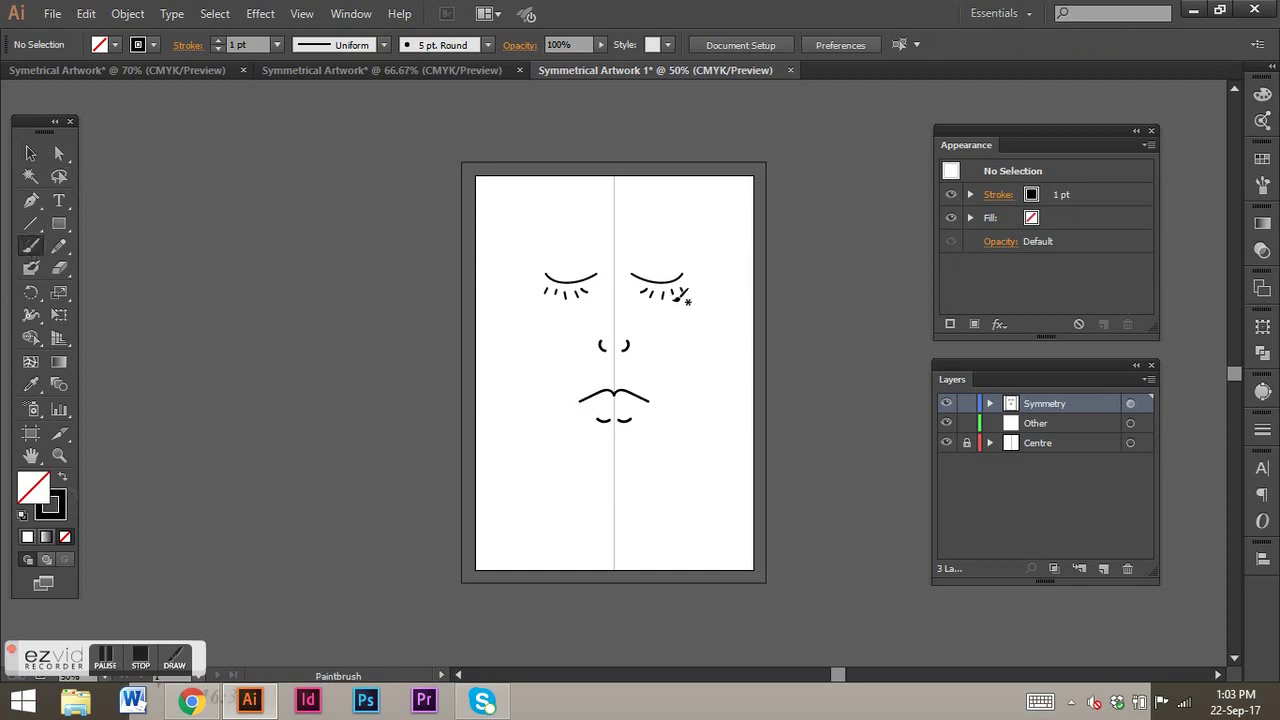
pyautogui.click(64, 500)
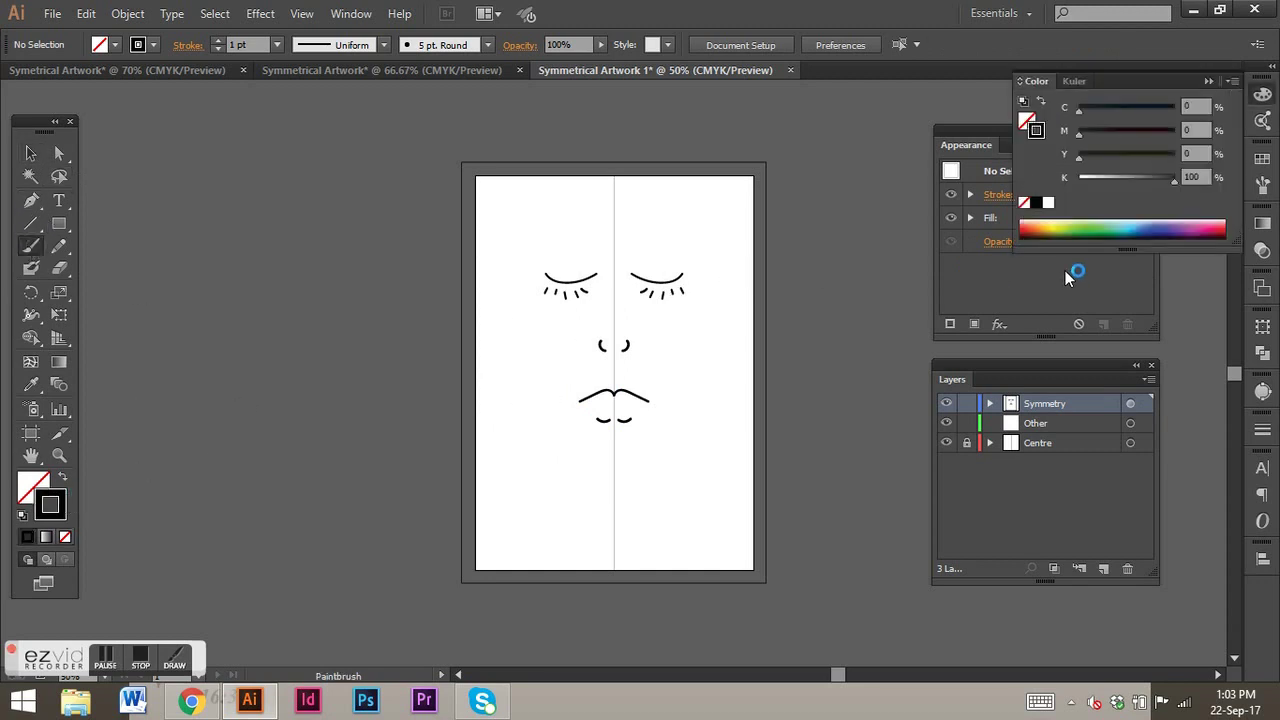
pyautogui.click(1203, 228)
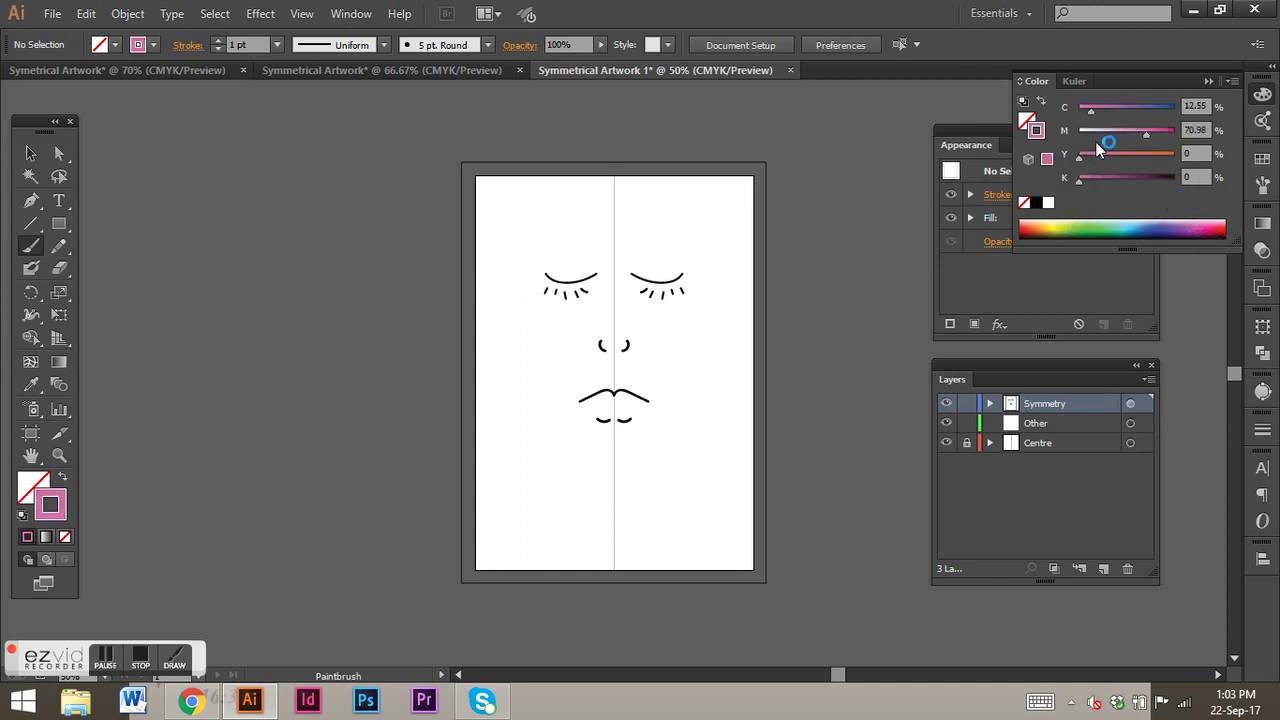
pyautogui.moveTo(1149, 137); pyautogui.dragTo(1127, 129)
pyautogui.click(1208, 226)
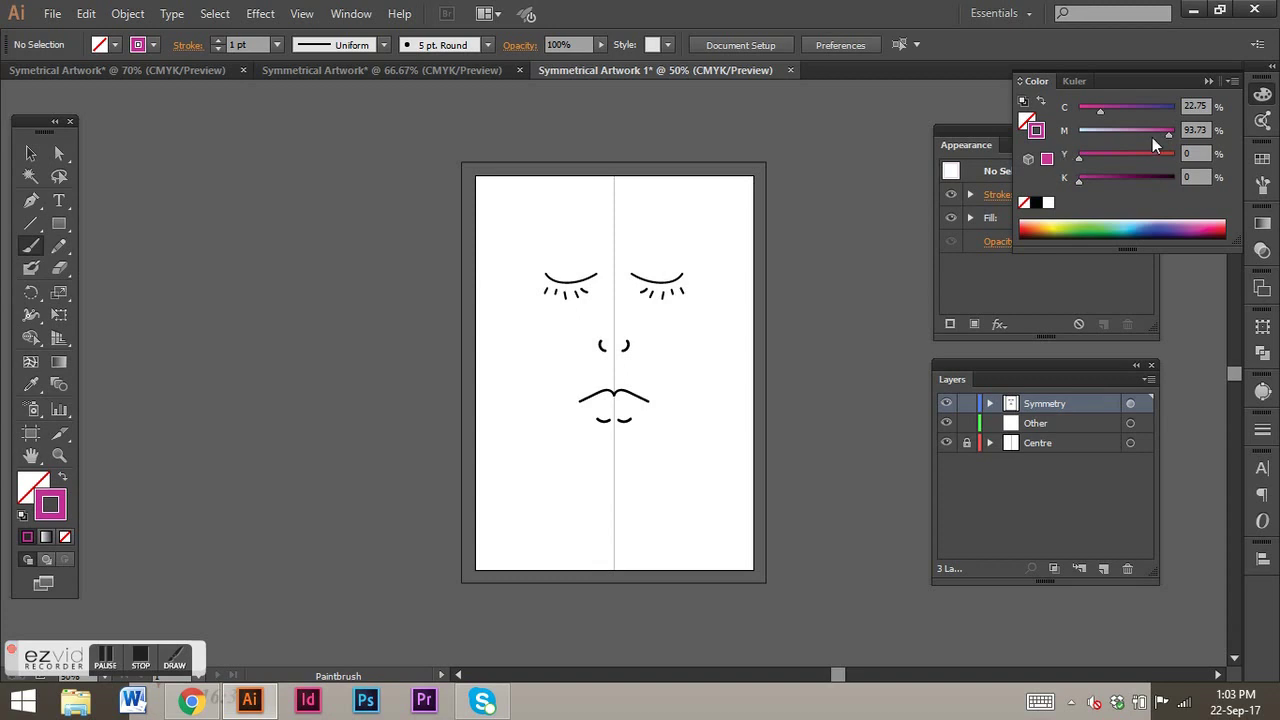
pyautogui.moveTo(1157, 136); pyautogui.dragTo(1132, 133)
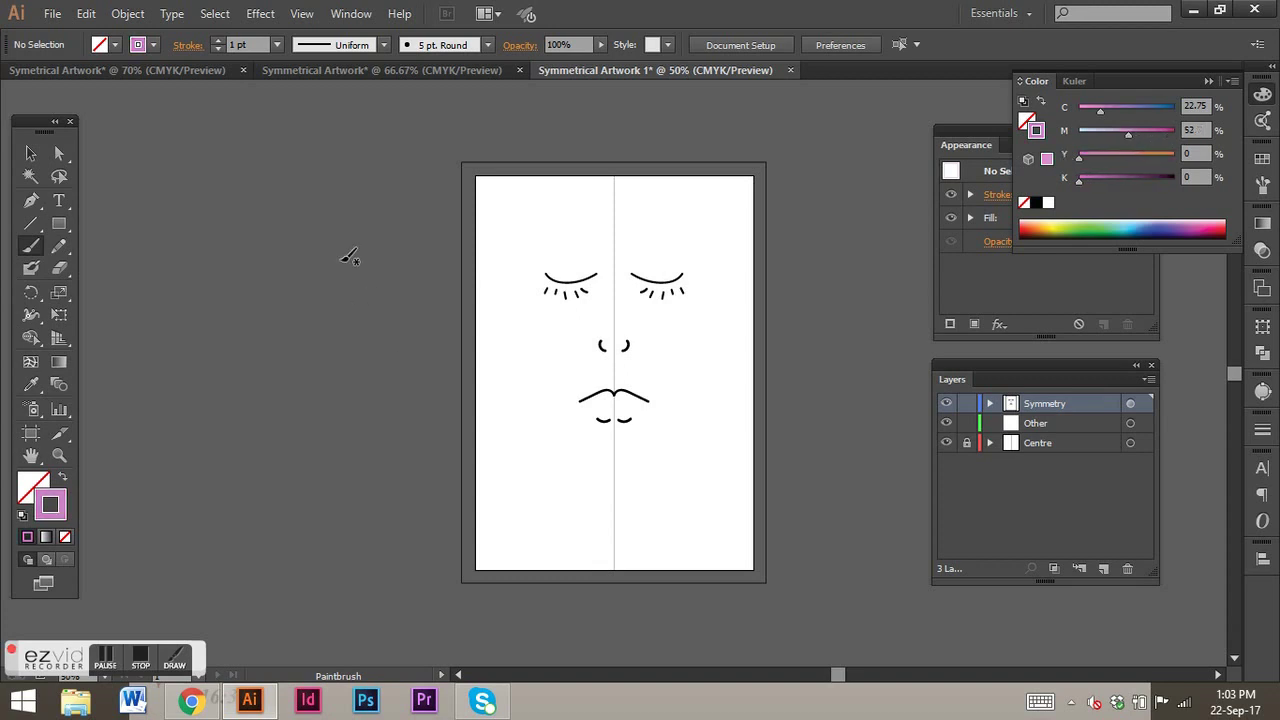
# Step: Try painting two curved purple hair strokes across the forehead and undo them
pyautogui.moveTo(610, 212)
pyautogui.mouseDown()
pyautogui.moveTo(533, 225)
pyautogui.moveTo(573, 257)
pyautogui.moveTo(612, 233)
pyautogui.mouseUp()
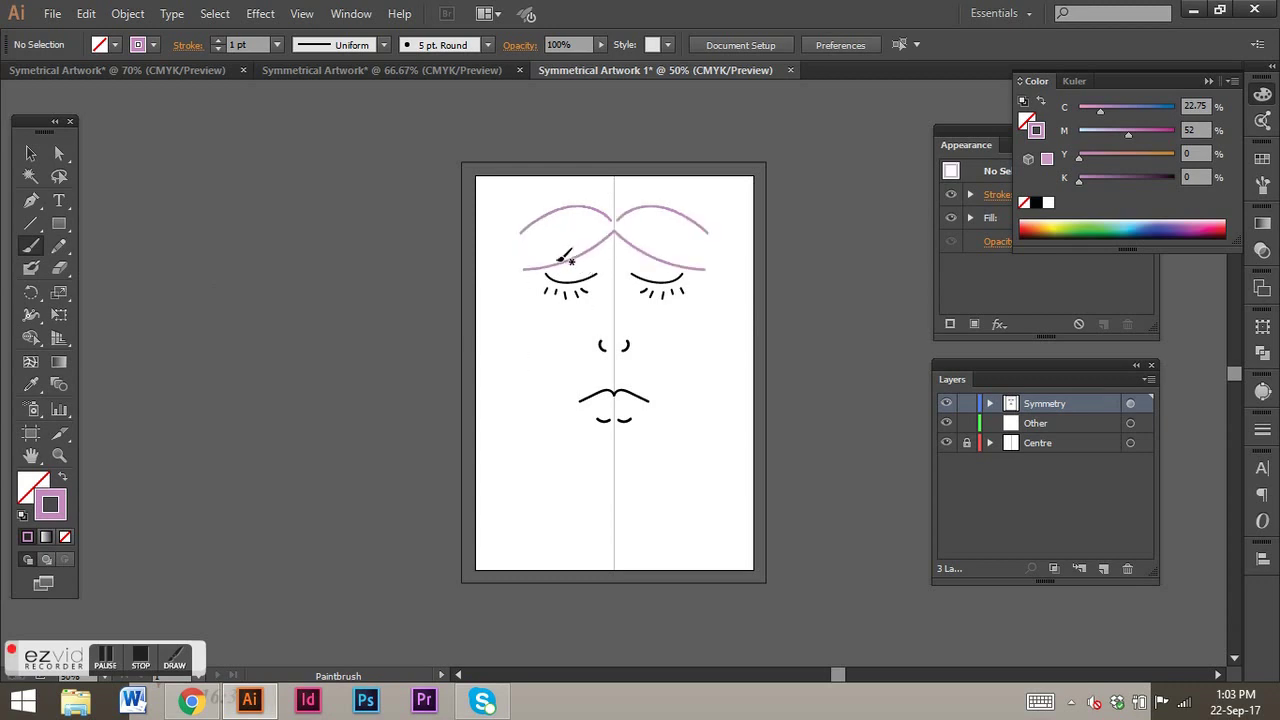
pyautogui.hotkey('ctrl', 'z')
pyautogui.hotkey('ctrl', 'z')
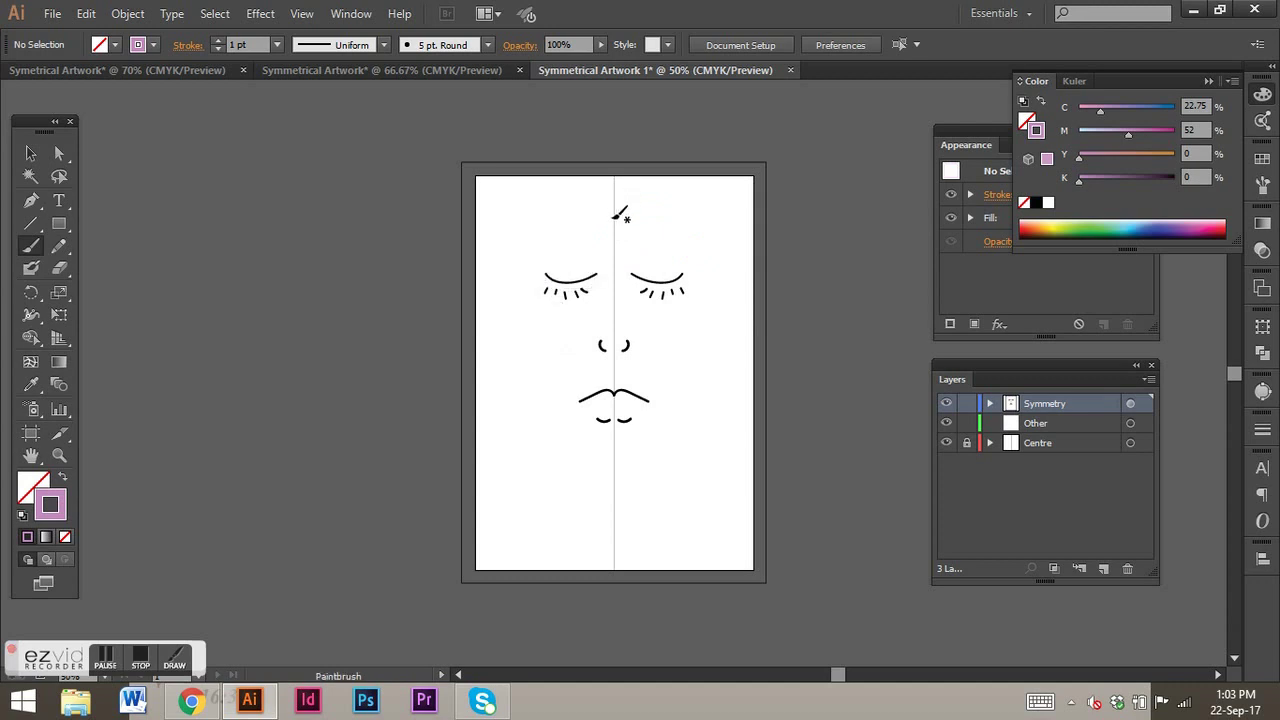
# Step: Select all the painted face strokes, move them down the page to make room for hair and deselect them
pyautogui.click(30, 153)
pyautogui.moveTo(531, 236); pyautogui.dragTo(599, 459)
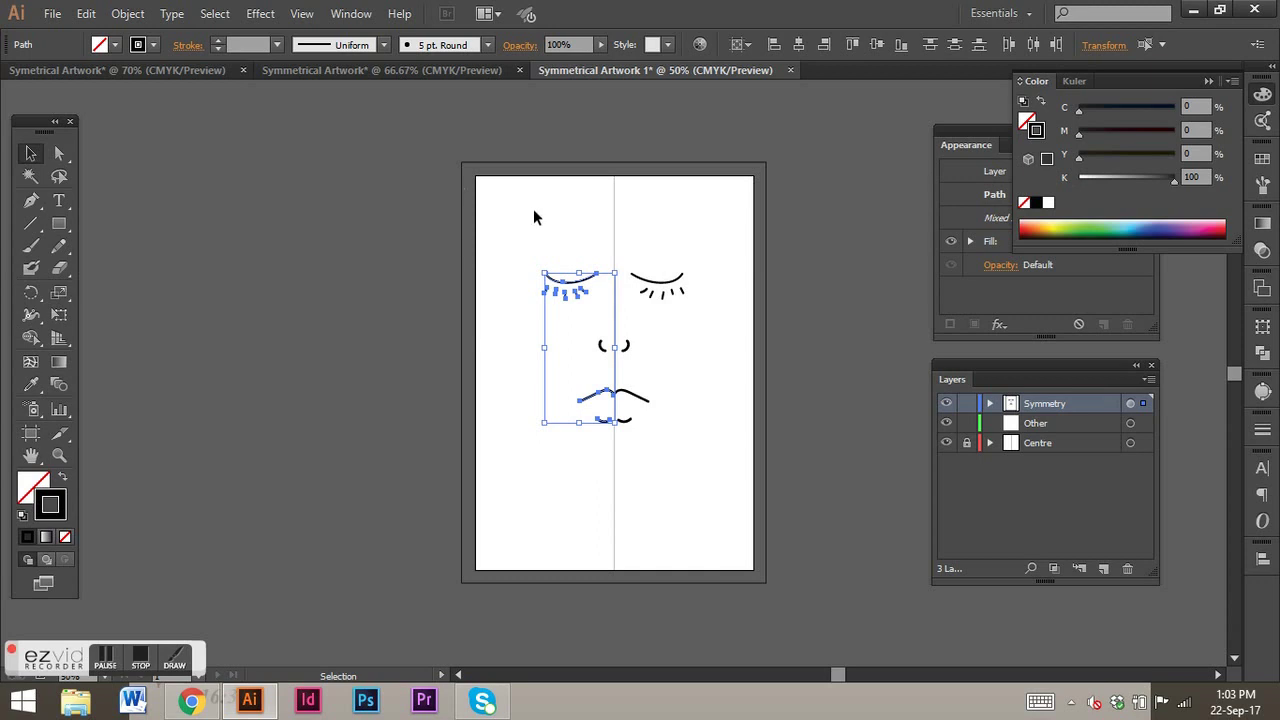
pyautogui.click(545, 242)
pyautogui.moveTo(510, 226); pyautogui.dragTo(609, 439)
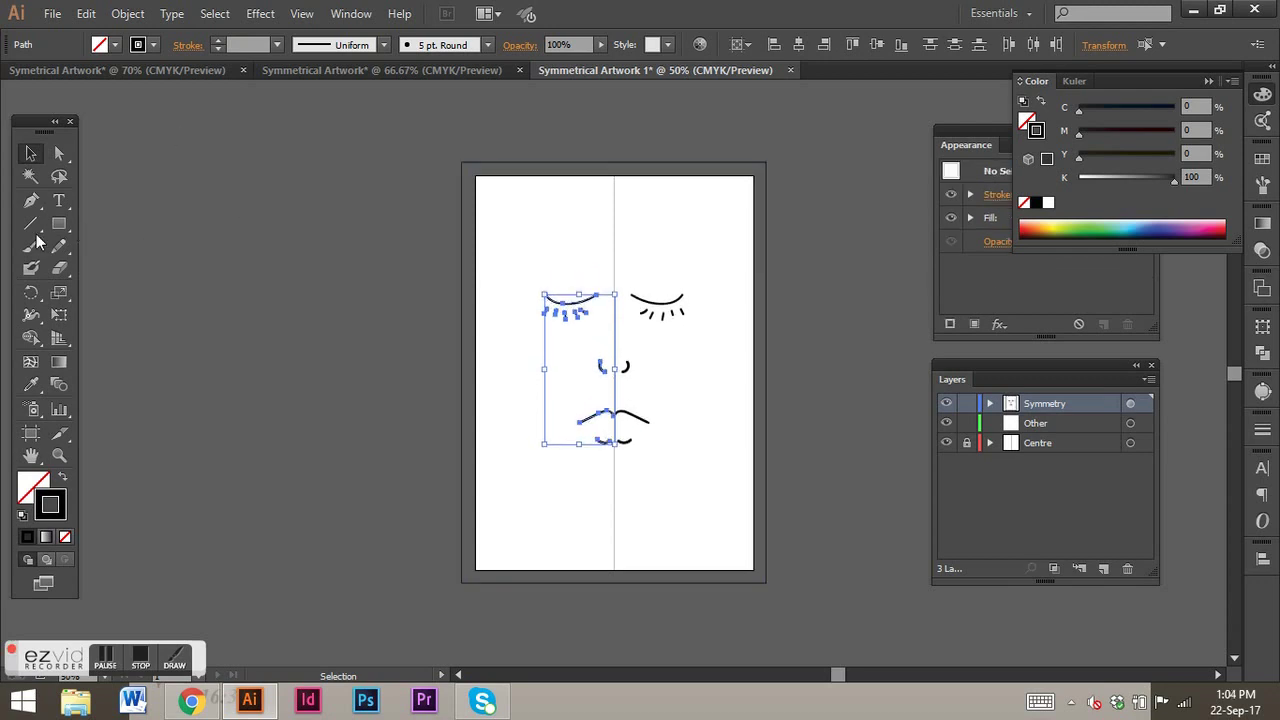
pyautogui.click(265, 232)
# Step: Set the Paintbrush stroke colour to a light pink with C 16% and M 46%
pyautogui.press('b')
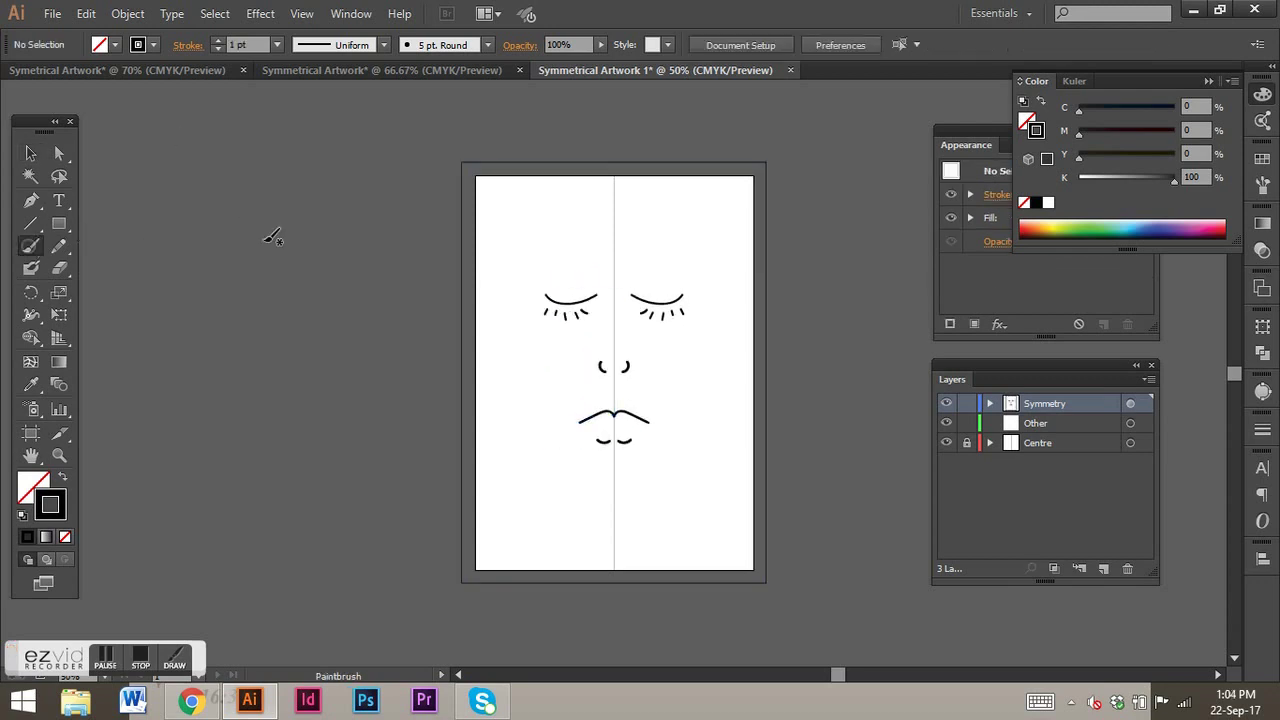
pyautogui.click(1197, 230)
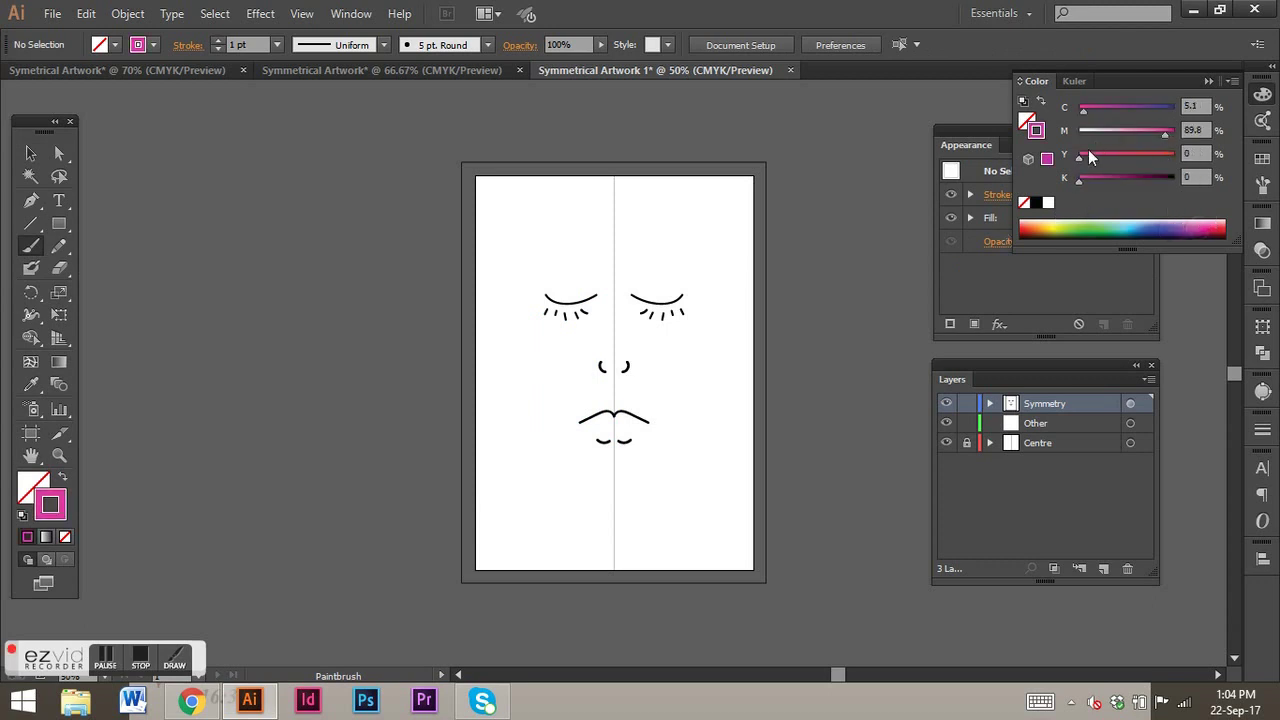
pyautogui.moveTo(1167, 135)
pyautogui.mouseDown()
pyautogui.moveTo(1093, 110)
pyautogui.moveTo(1122, 133)
pyautogui.mouseUp()
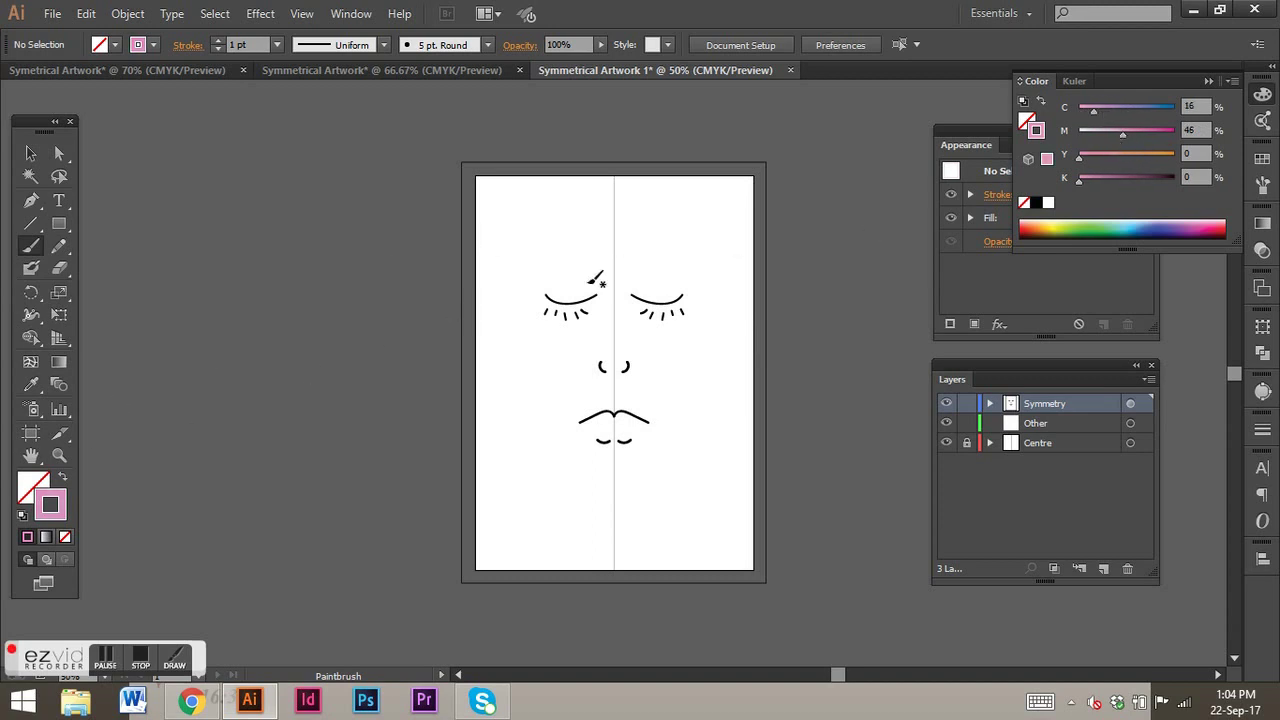
# Step: Paint curved pink hair strokes over the forehead and long wavy strands down the side of the face with the Paintbrush
pyautogui.moveTo(609, 220)
pyautogui.mouseDown()
pyautogui.moveTo(551, 226)
pyautogui.moveTo(513, 248)
pyautogui.mouseUp()
pyautogui.moveTo(511, 293); pyautogui.dragTo(607, 246)
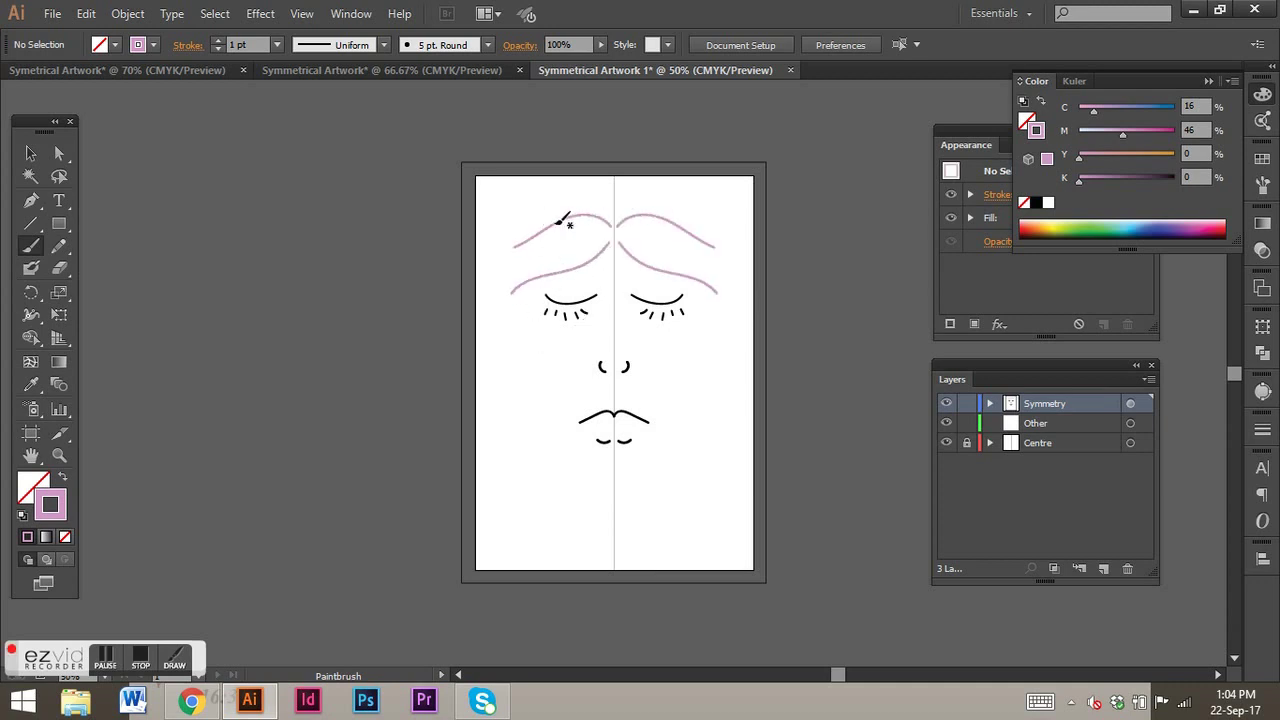
pyautogui.moveTo(610, 202)
pyautogui.mouseDown()
pyautogui.moveTo(563, 209)
pyautogui.moveTo(531, 291)
pyautogui.moveTo(532, 385)
pyautogui.mouseUp()
pyautogui.moveTo(532, 253)
pyautogui.mouseDown()
pyautogui.moveTo(500, 300)
pyautogui.moveTo(505, 367)
pyautogui.moveTo(539, 424)
pyautogui.moveTo(527, 536)
pyautogui.moveTo(544, 394)
pyautogui.moveTo(527, 313)
pyautogui.moveTo(504, 404)
pyautogui.moveTo(546, 500)
pyautogui.moveTo(545, 392)
pyautogui.mouseUp()
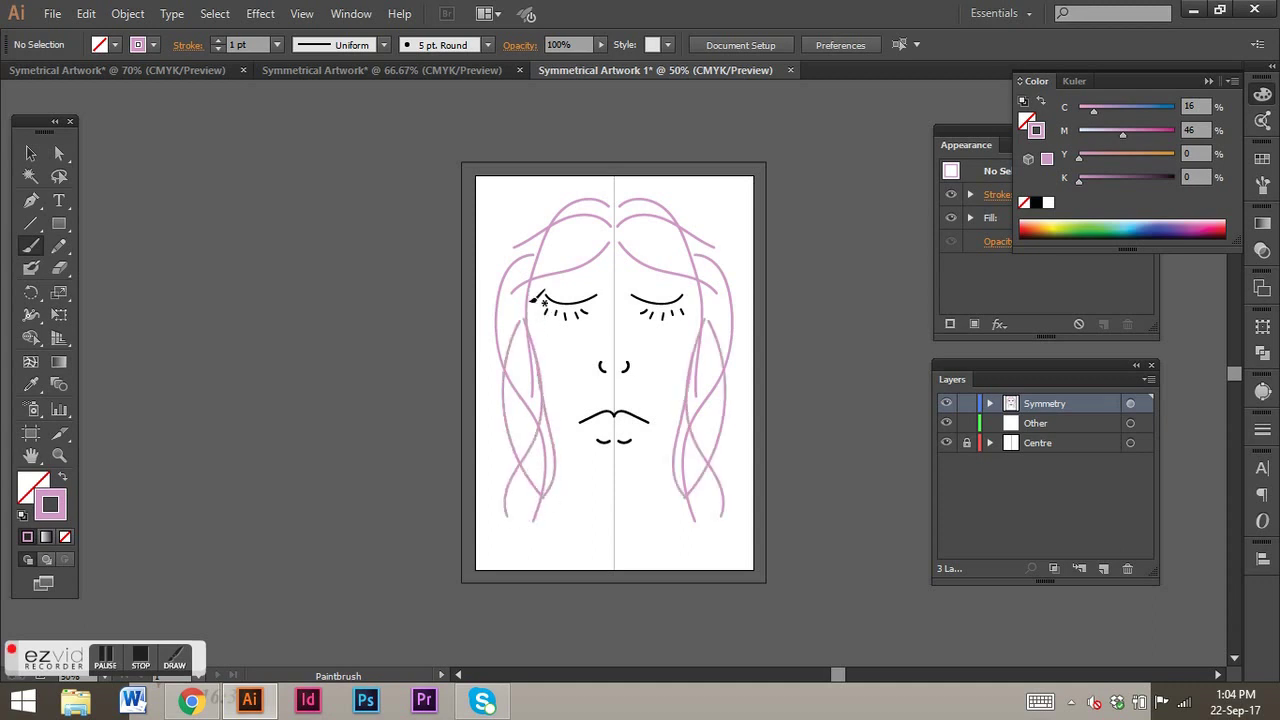
pyautogui.moveTo(676, 466); pyautogui.dragTo(712, 500)
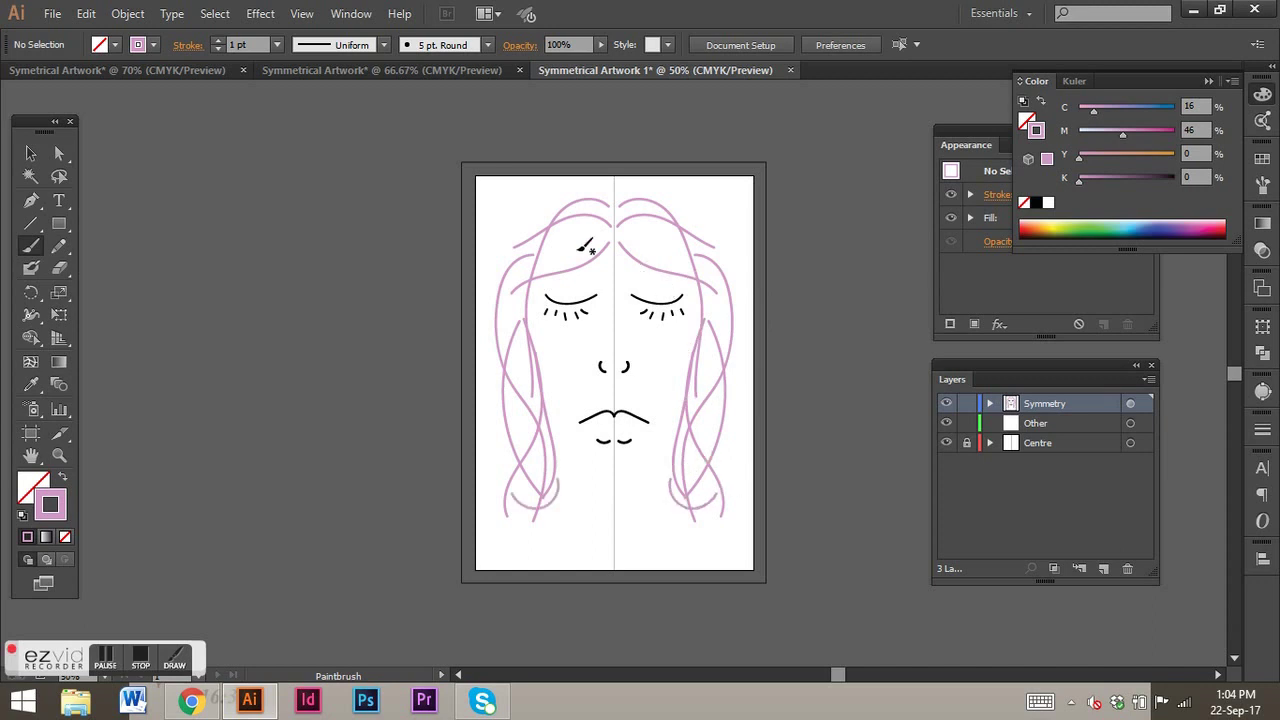
pyautogui.moveTo(505, 231)
pyautogui.mouseDown()
pyautogui.moveTo(590, 205)
pyautogui.moveTo(530, 267)
pyautogui.mouseUp()
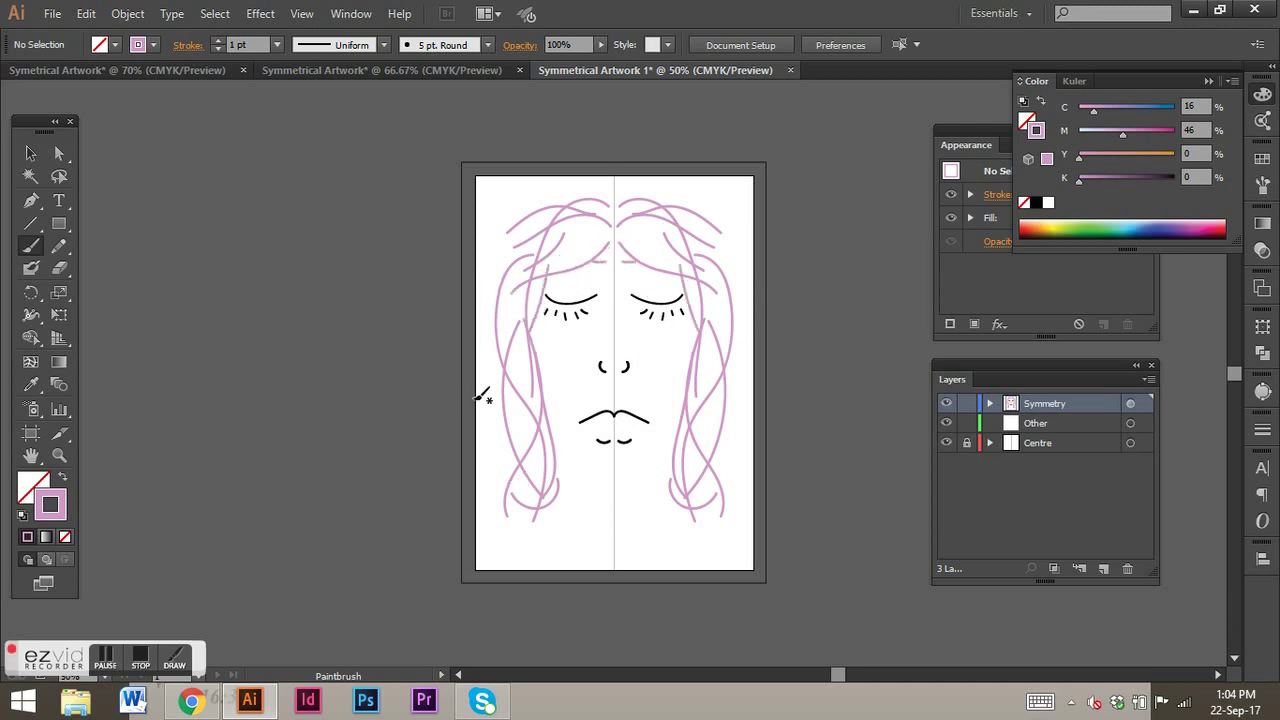
pyautogui.click(28, 154)
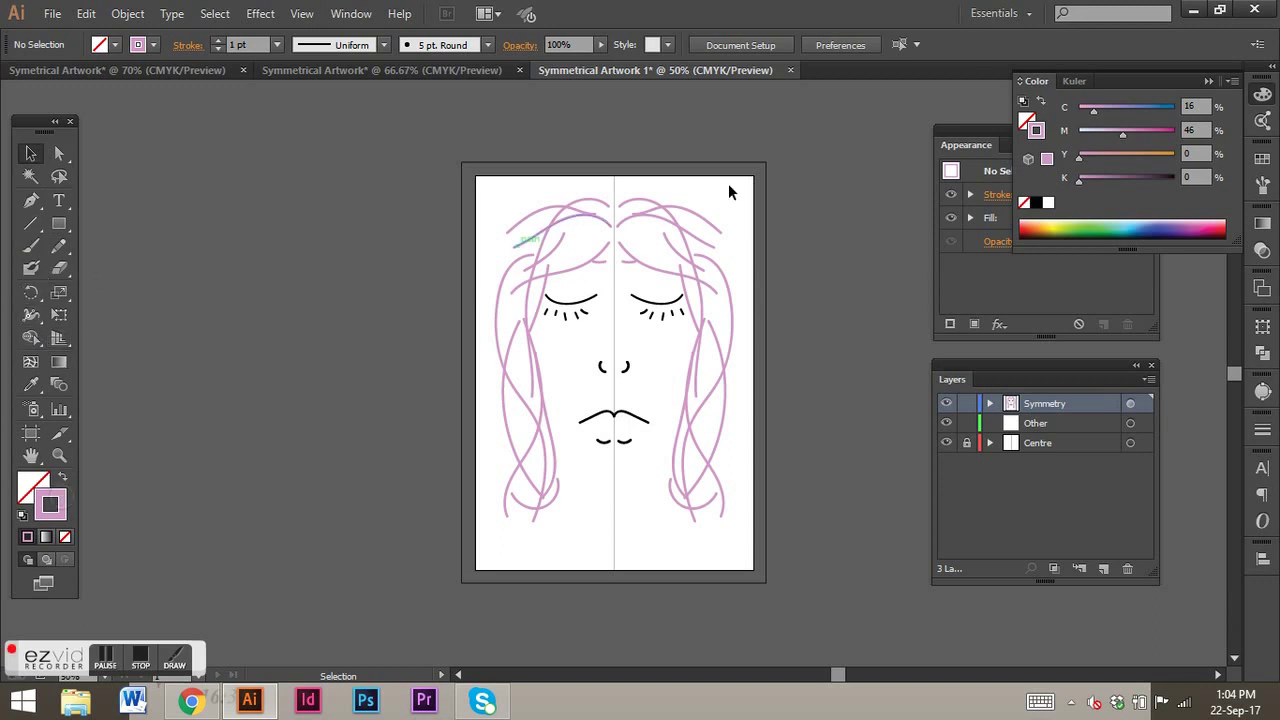
# Step: Set the stroke's yellow value to 77% for an orange colour and paint half of a zigzag crown above the hair with the Paintbrush
pyautogui.click(1150, 155)
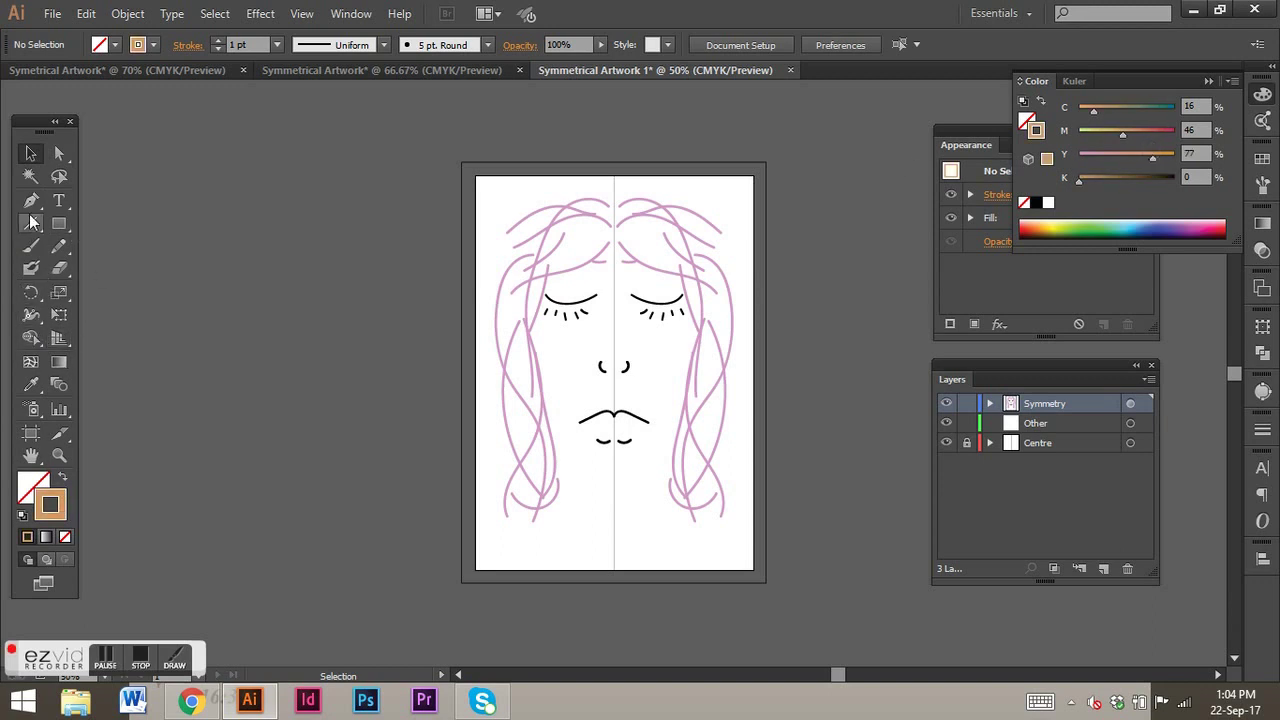
pyautogui.click(31, 246)
pyautogui.moveTo(562, 200); pyautogui.dragTo(614, 185)
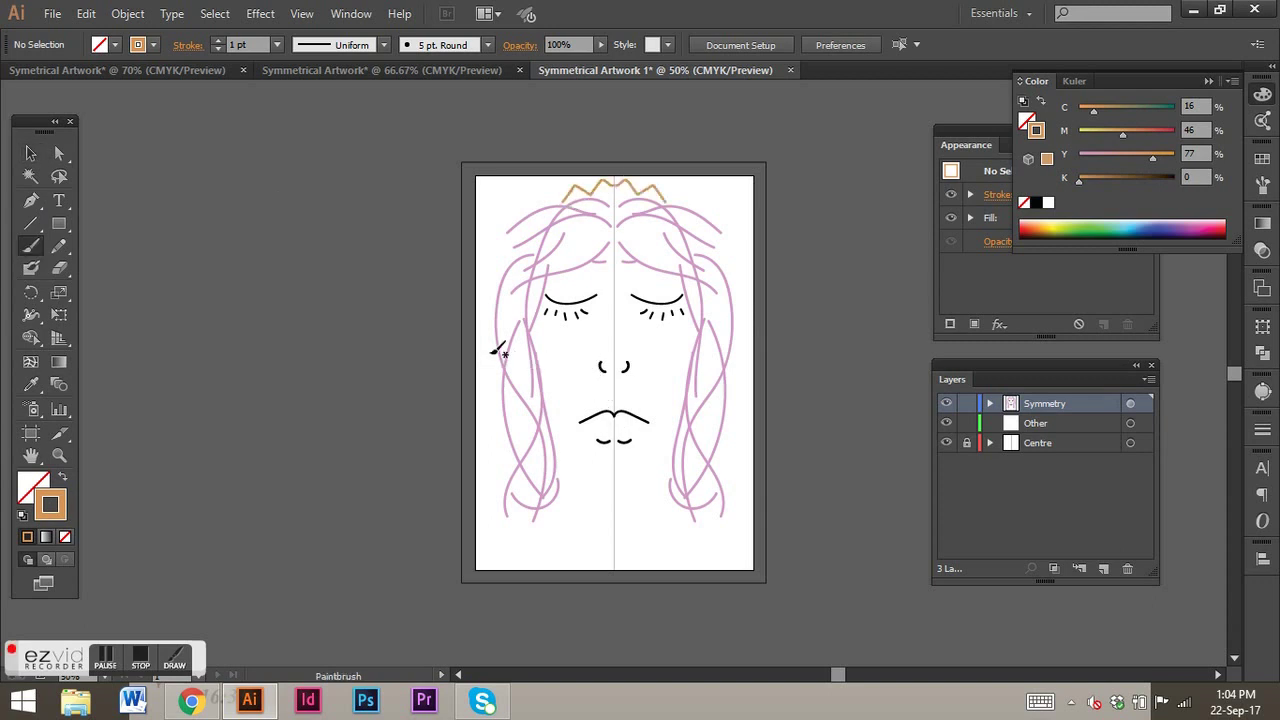
pyautogui.click(29, 150)
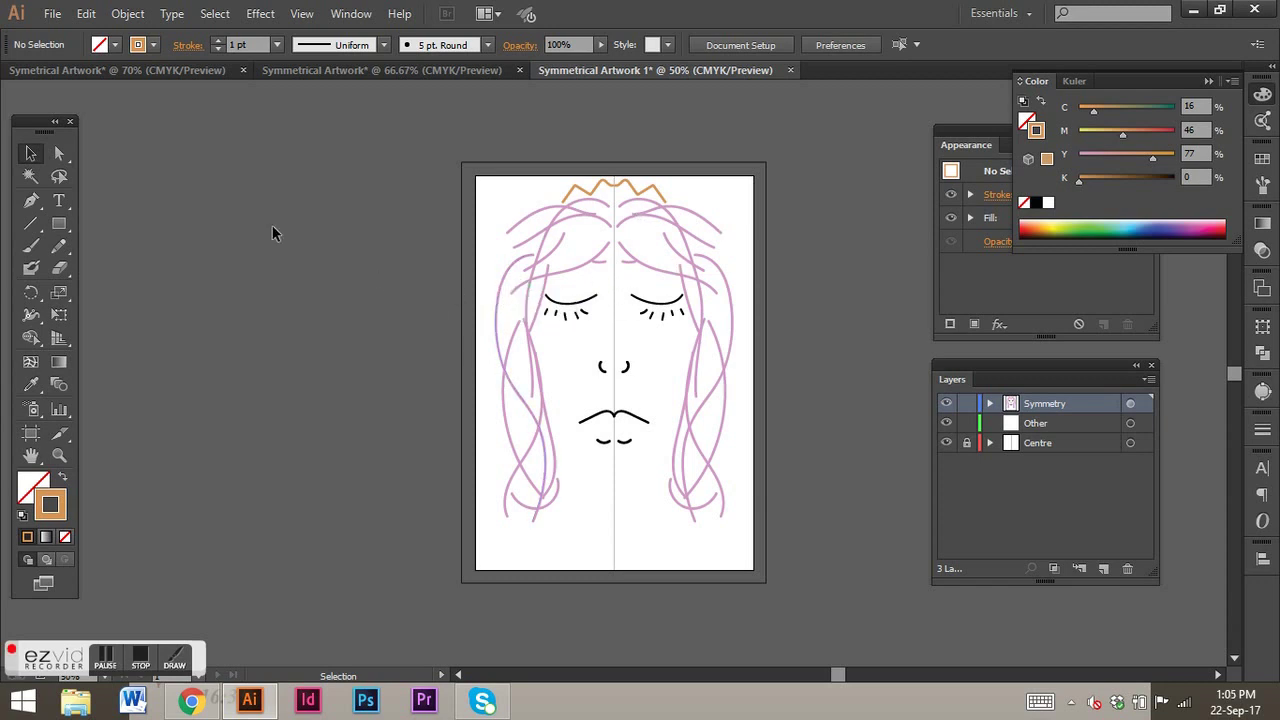
# Step: Select the nose, mouth and lower-lip strokes, move them slightly up the face and deselect them
pyautogui.click(59, 153)
pyautogui.click(31, 154)
pyautogui.moveTo(585, 341); pyautogui.dragTo(606, 438)
pyautogui.press('Up')
pyautogui.press('Up')
pyautogui.press('Up')
pyautogui.moveTo(607, 437); pyautogui.dragTo(608, 434)
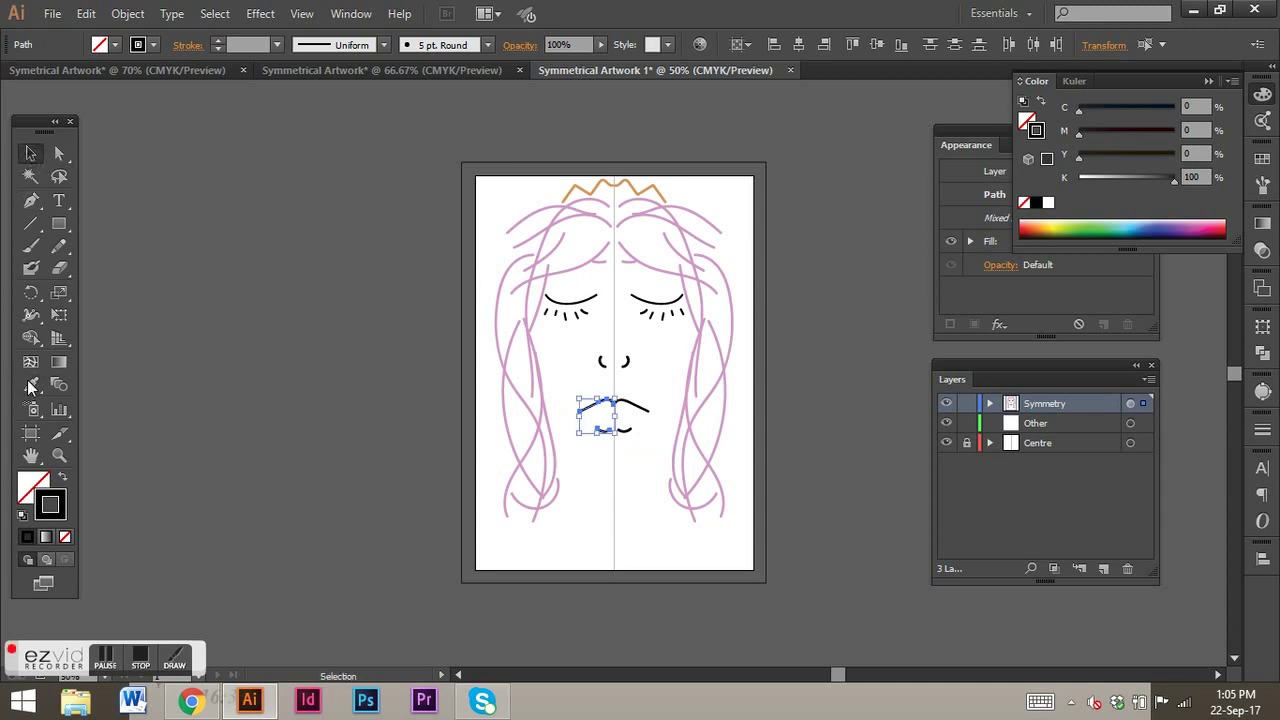
pyautogui.click(31, 247)
pyautogui.click(31, 384)
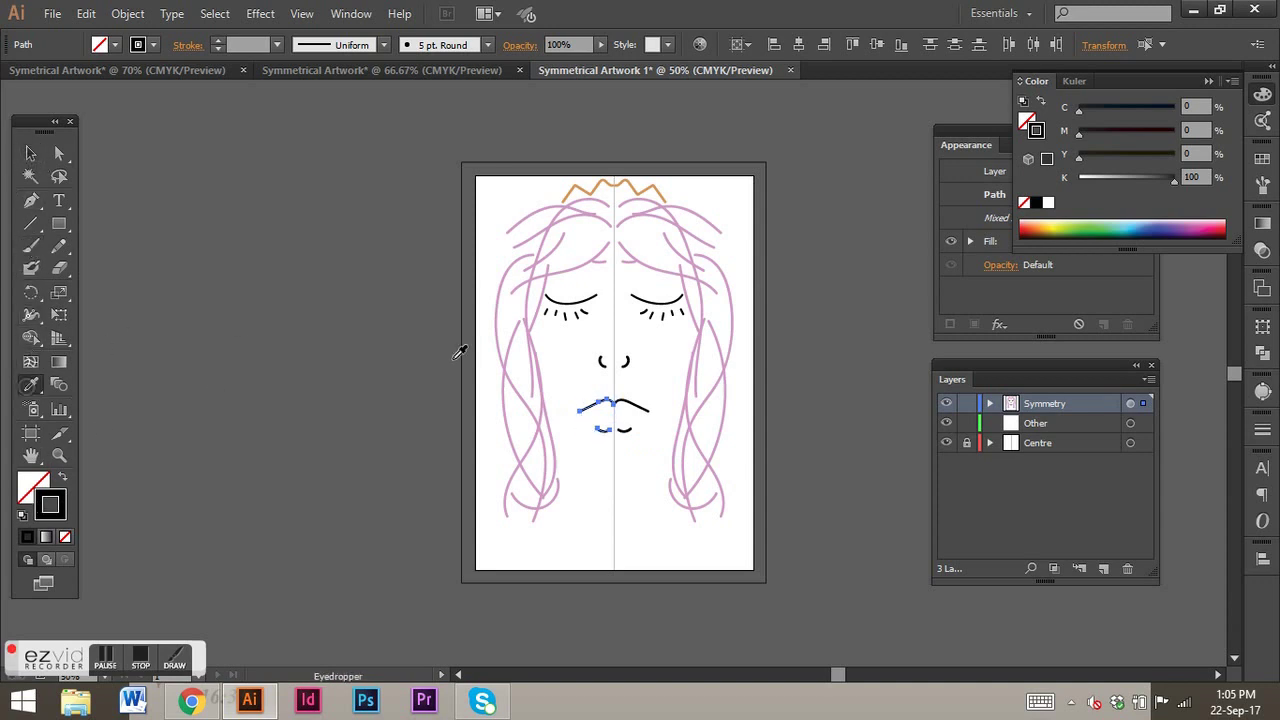
pyautogui.click(31, 152)
pyautogui.click(181, 357)
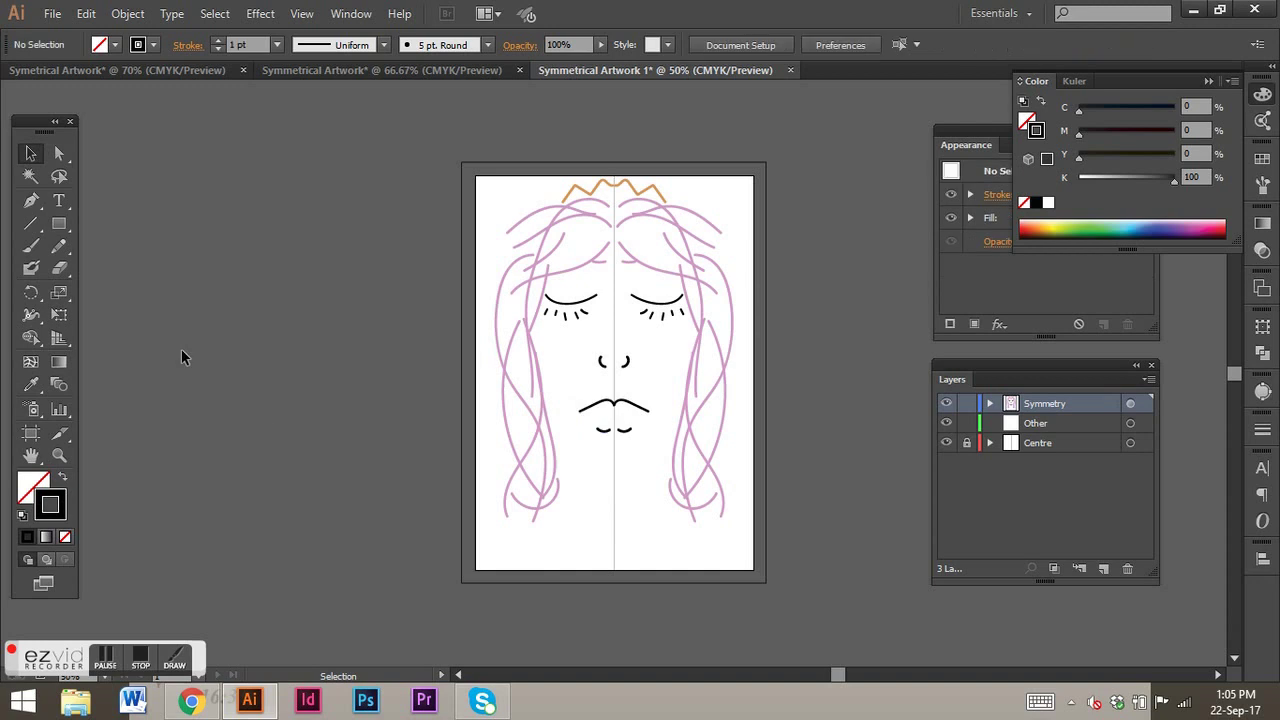
# Step: Sample the light pink stroke colour from a long hair strand with the Eyedropper and return to the Paintbrush
pyautogui.click(31, 247)
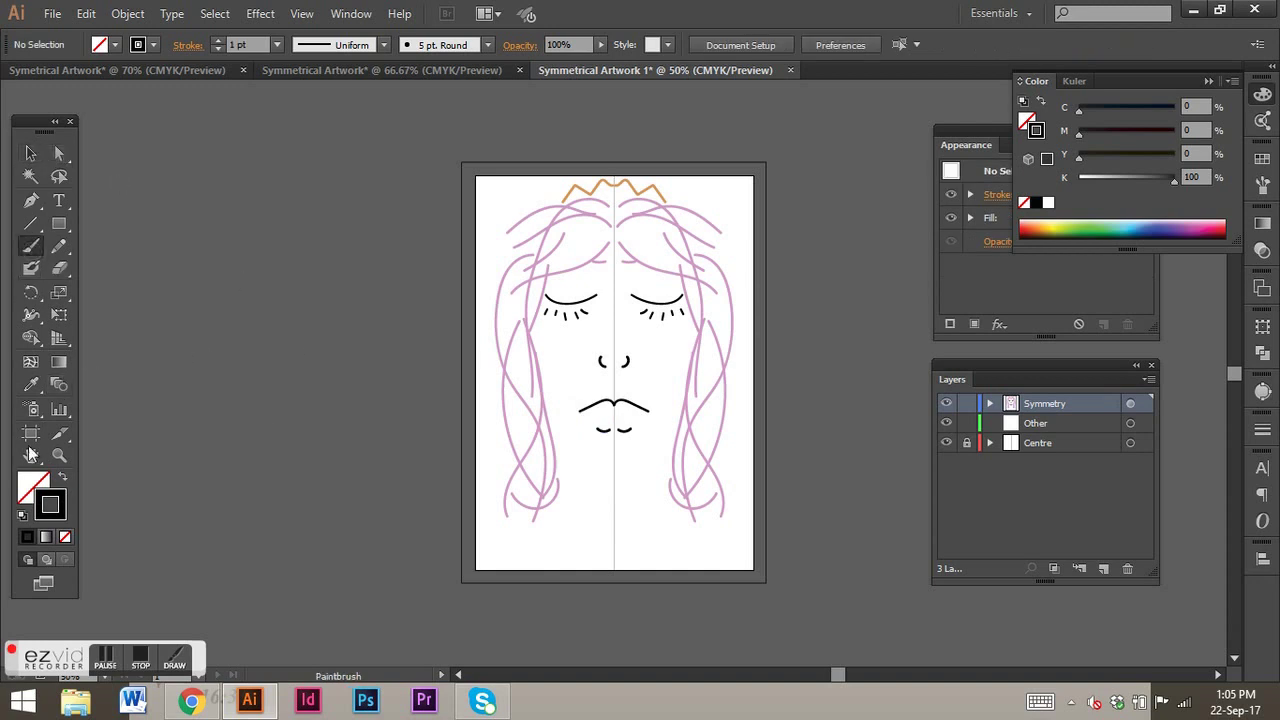
pyautogui.click(31, 384)
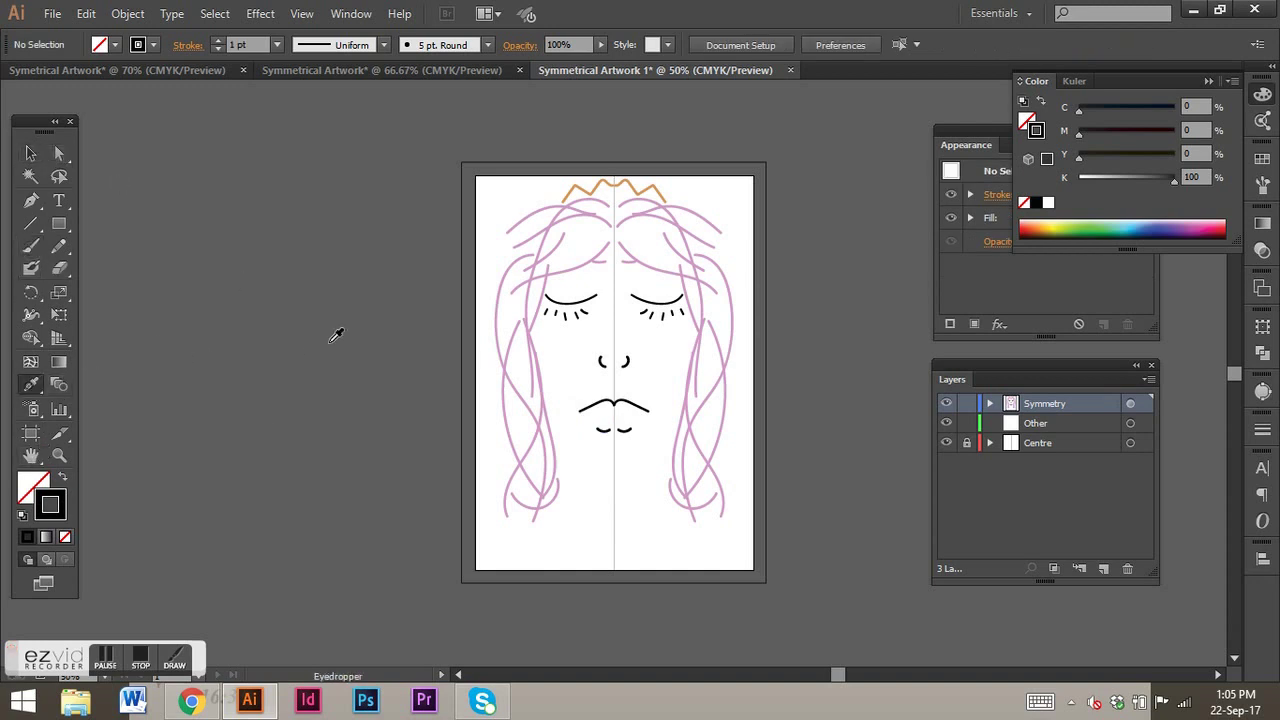
pyautogui.click(702, 412)
pyautogui.click(545, 399)
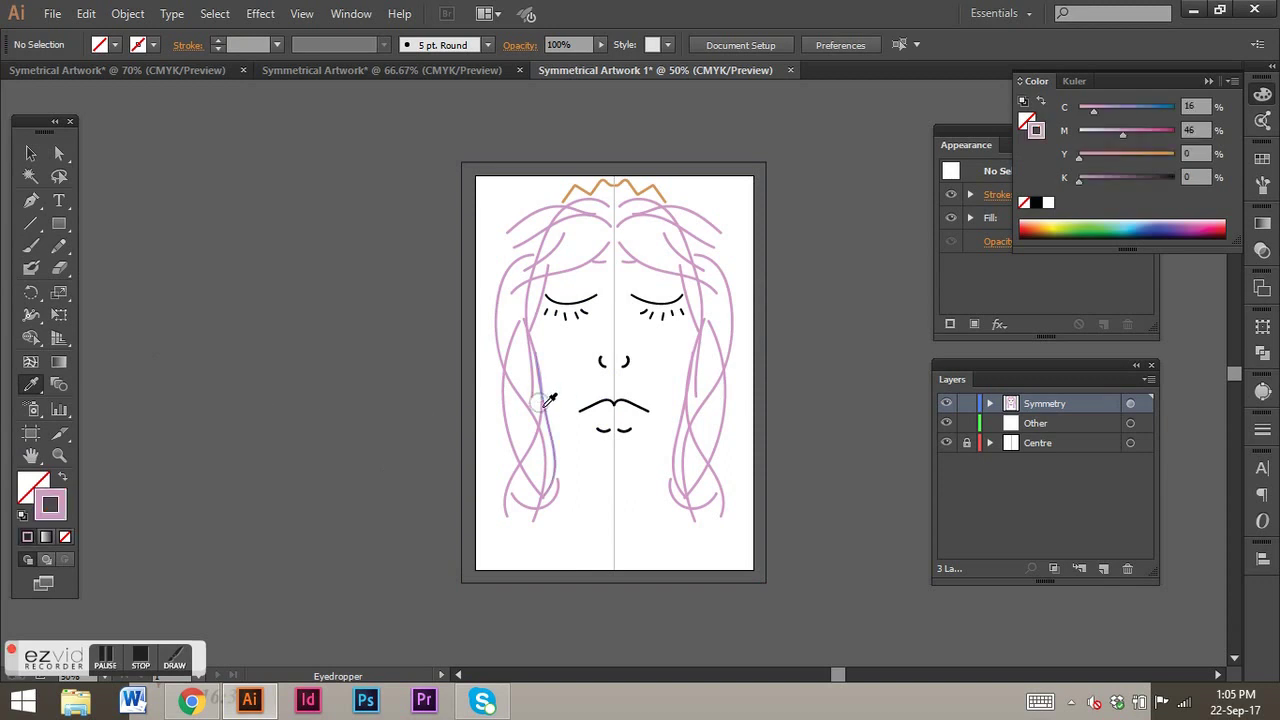
pyautogui.click(31, 247)
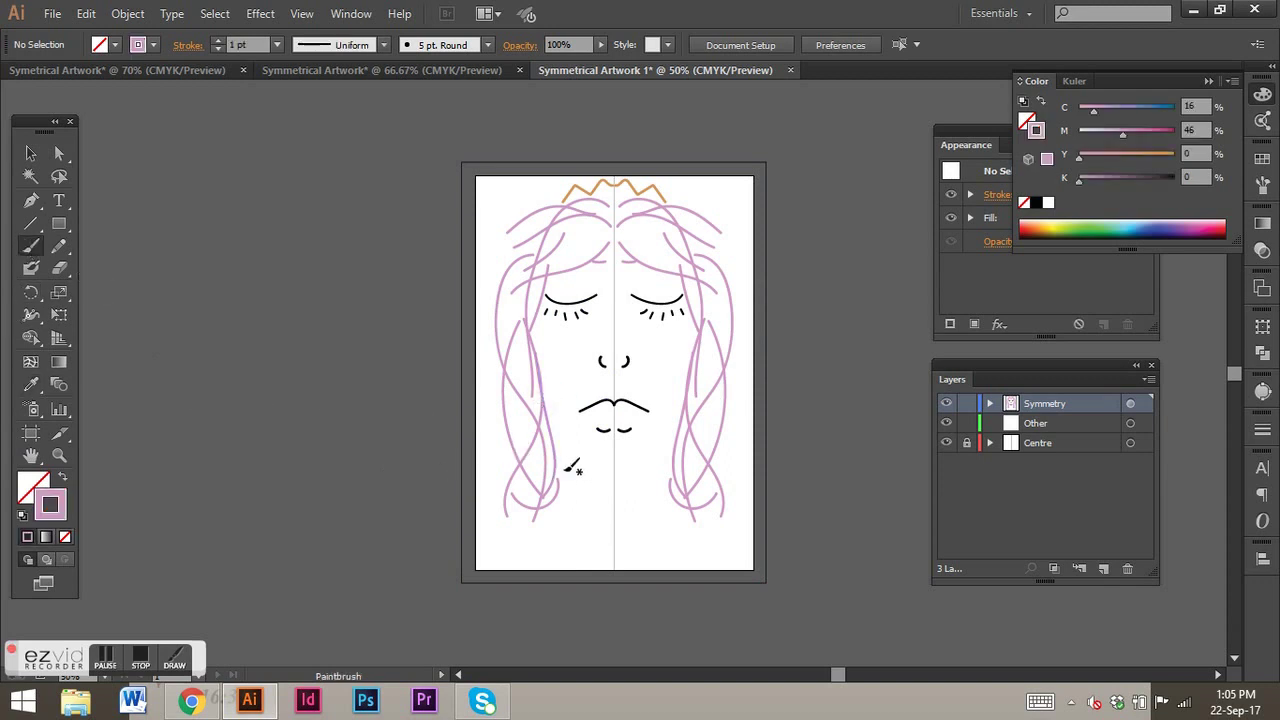
# Step: Paint crossing pink strokes below the chin, a curve down to the page's lower edge, a shallow chin curve and an outward-flicking hair strand
pyautogui.moveTo(575, 455); pyautogui.dragTo(672, 530)
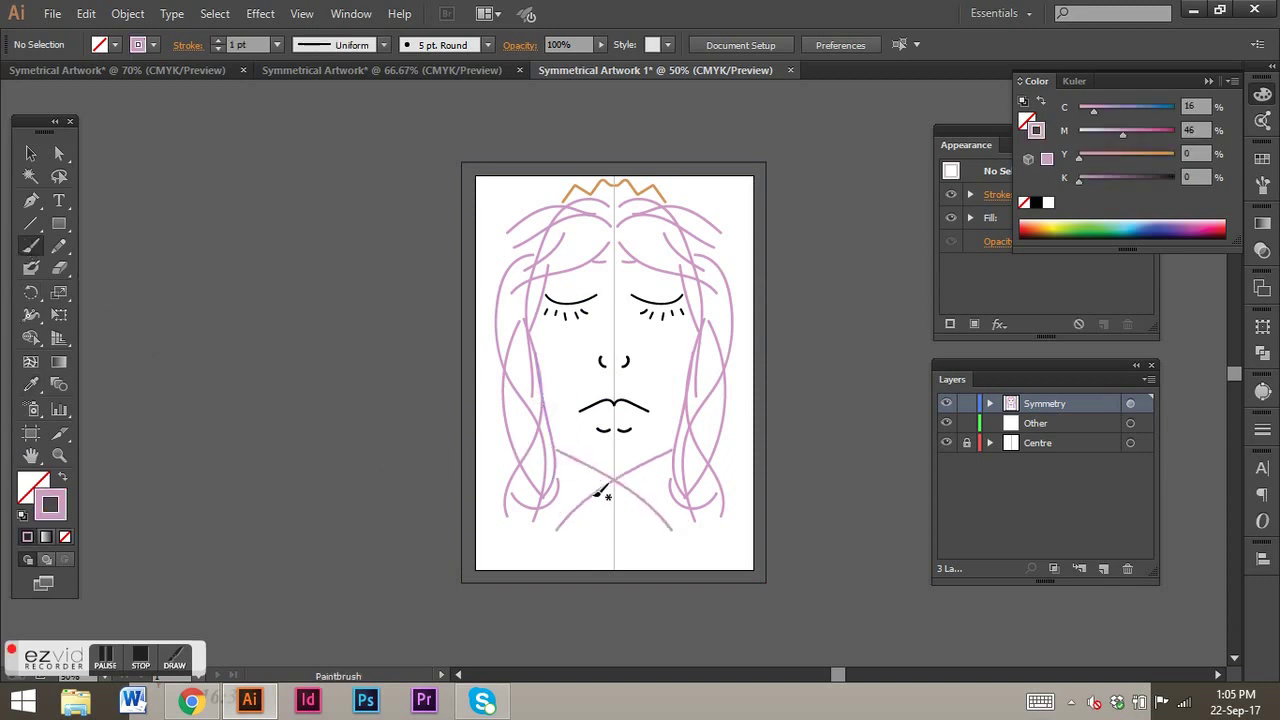
pyautogui.moveTo(615, 494); pyautogui.dragTo(668, 538)
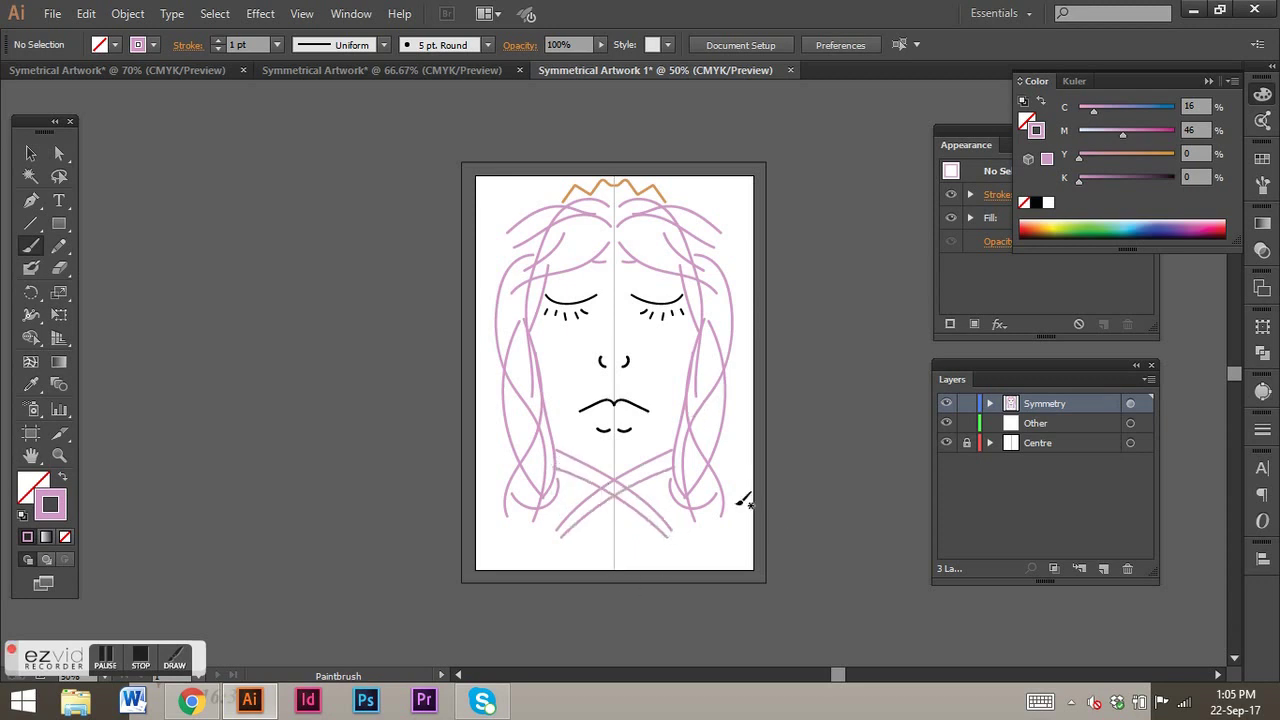
pyautogui.moveTo(548, 496)
pyautogui.mouseDown()
pyautogui.moveTo(530, 529)
pyautogui.moveTo(543, 564)
pyautogui.mouseUp()
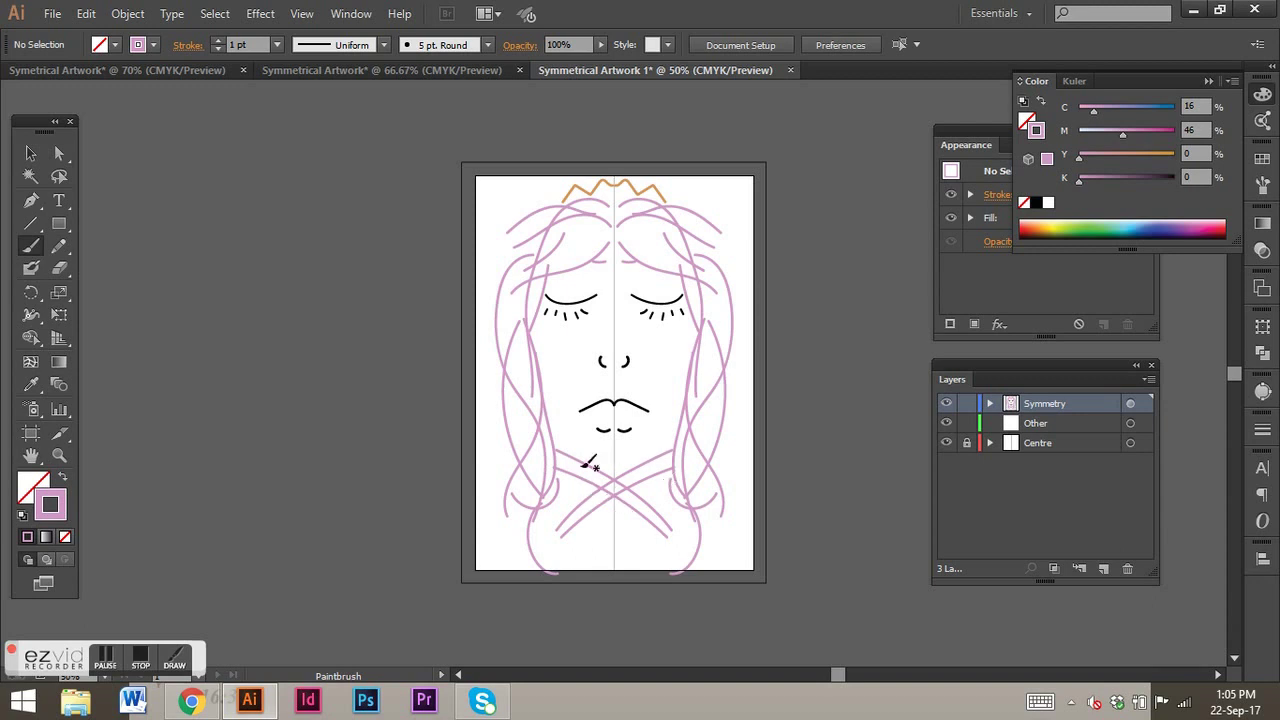
pyautogui.moveTo(595, 460); pyautogui.dragTo(652, 512)
pyautogui.moveTo(486, 484); pyautogui.dragTo(532, 452)
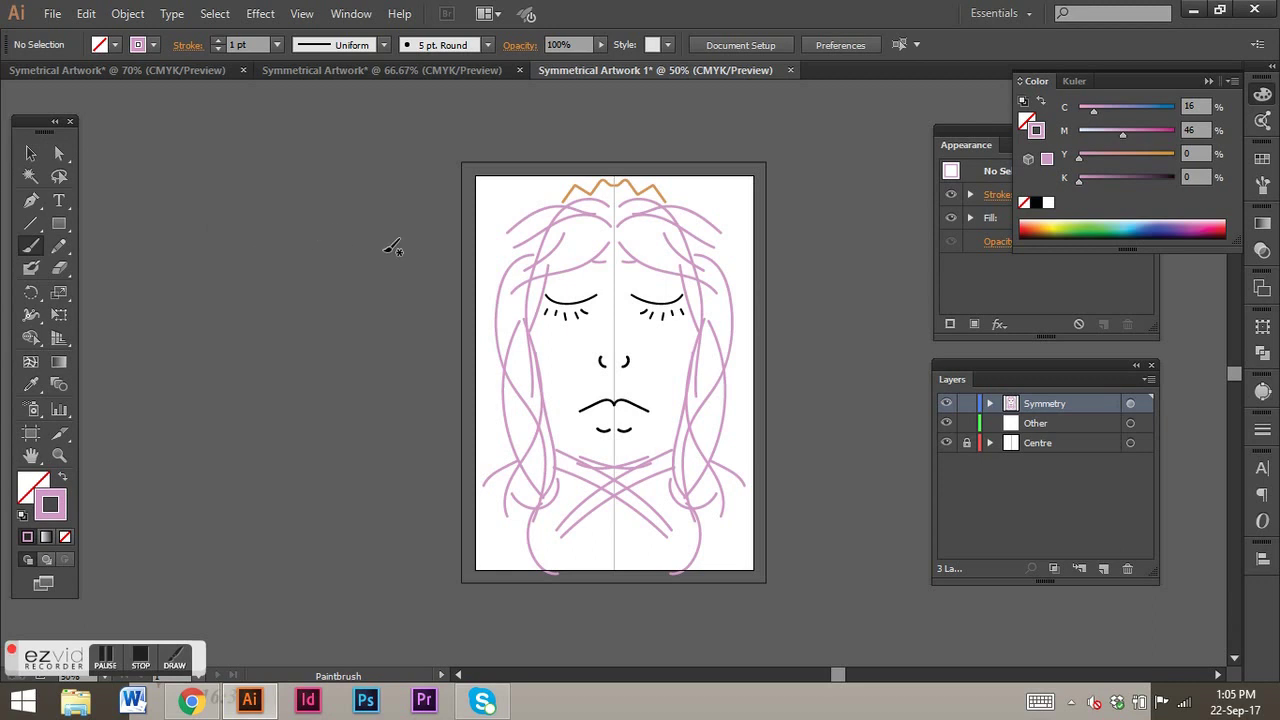
# Step: Draw a closed triangle against the centre line on the forehead with the Pen tool, forming a mirrored diamond between the eyes
pyautogui.click(32, 200)
pyautogui.click(58, 455)
pyautogui.moveTo(562, 230); pyautogui.dragTo(668, 341)
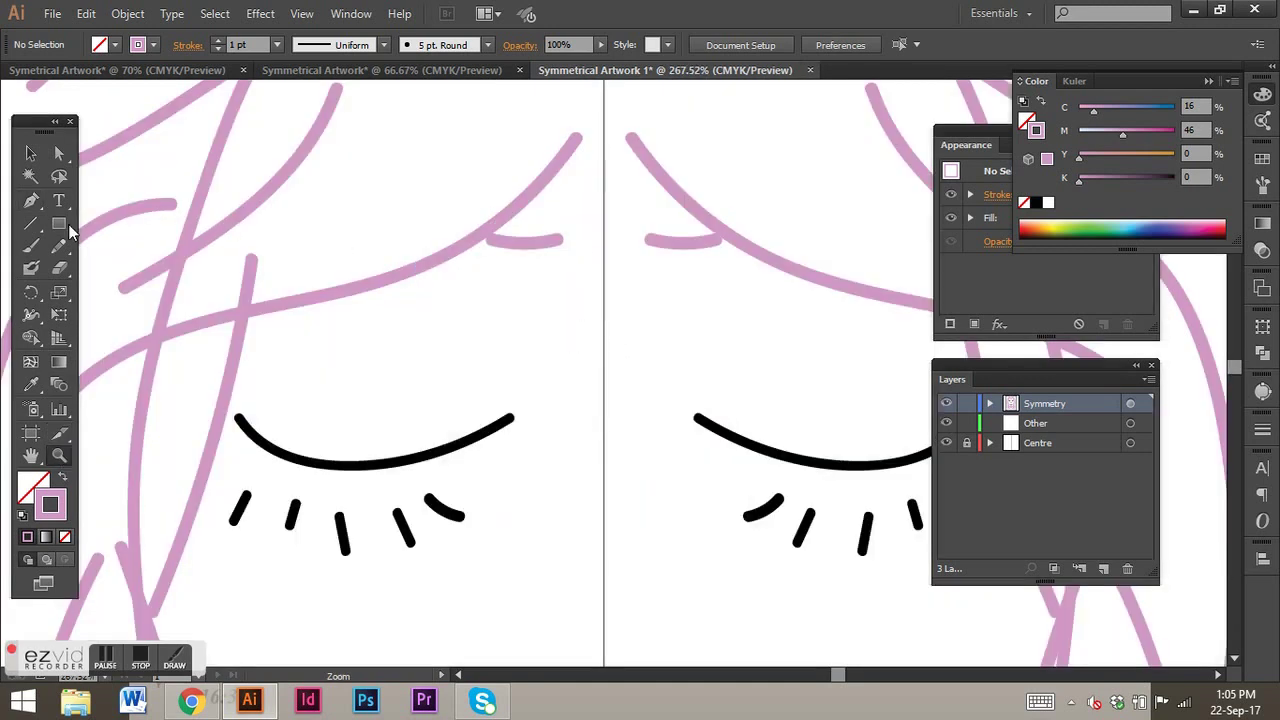
pyautogui.click(31, 200)
pyautogui.click(604, 267)
pyautogui.click(557, 310)
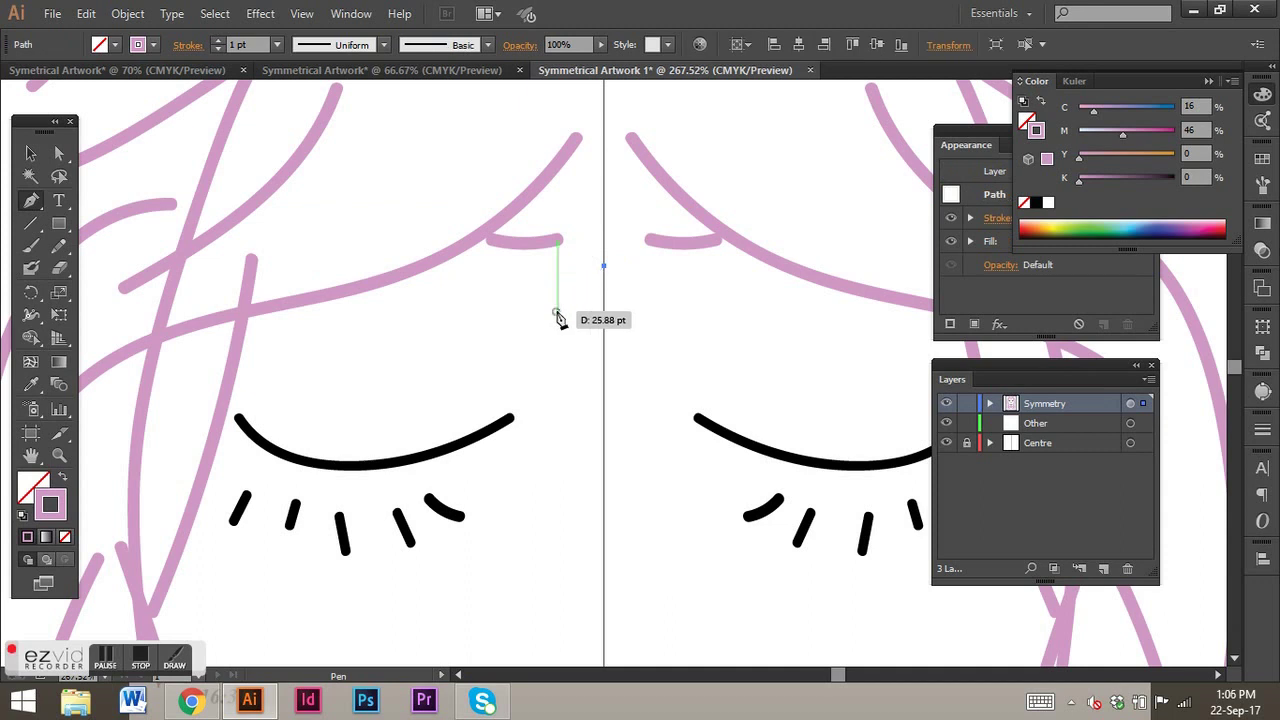
pyautogui.click(604, 361)
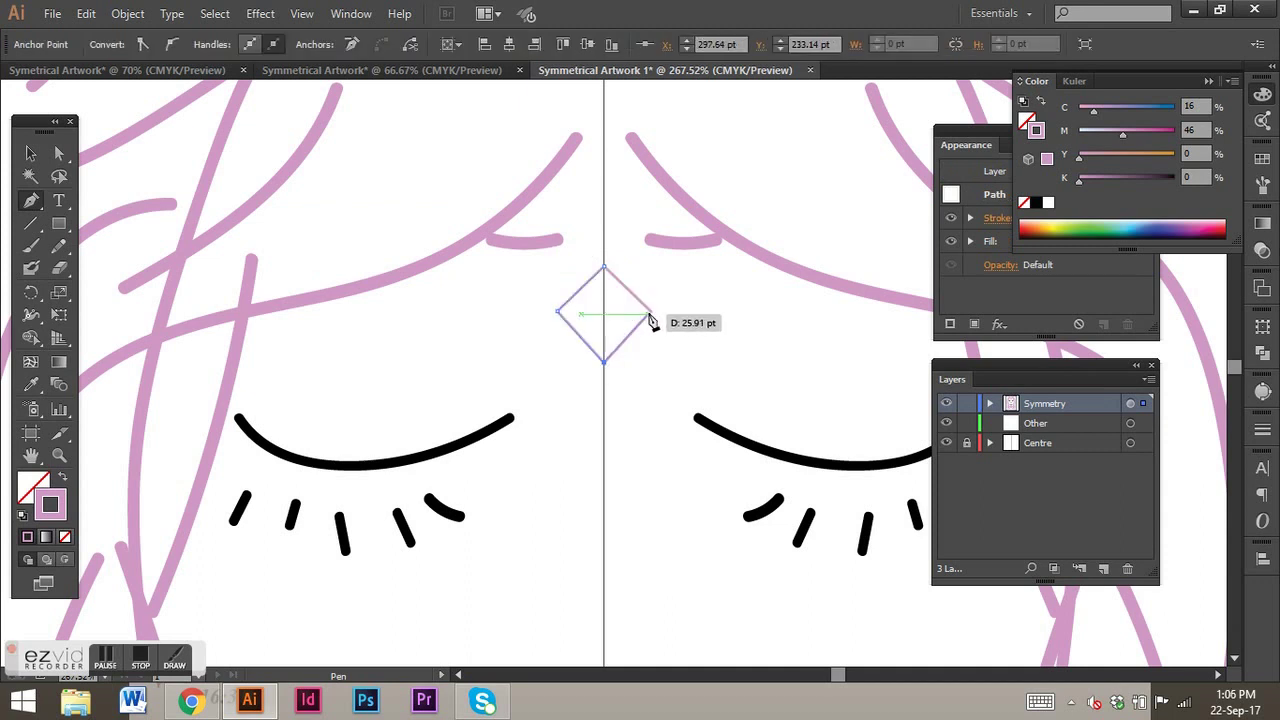
pyautogui.click(605, 268)
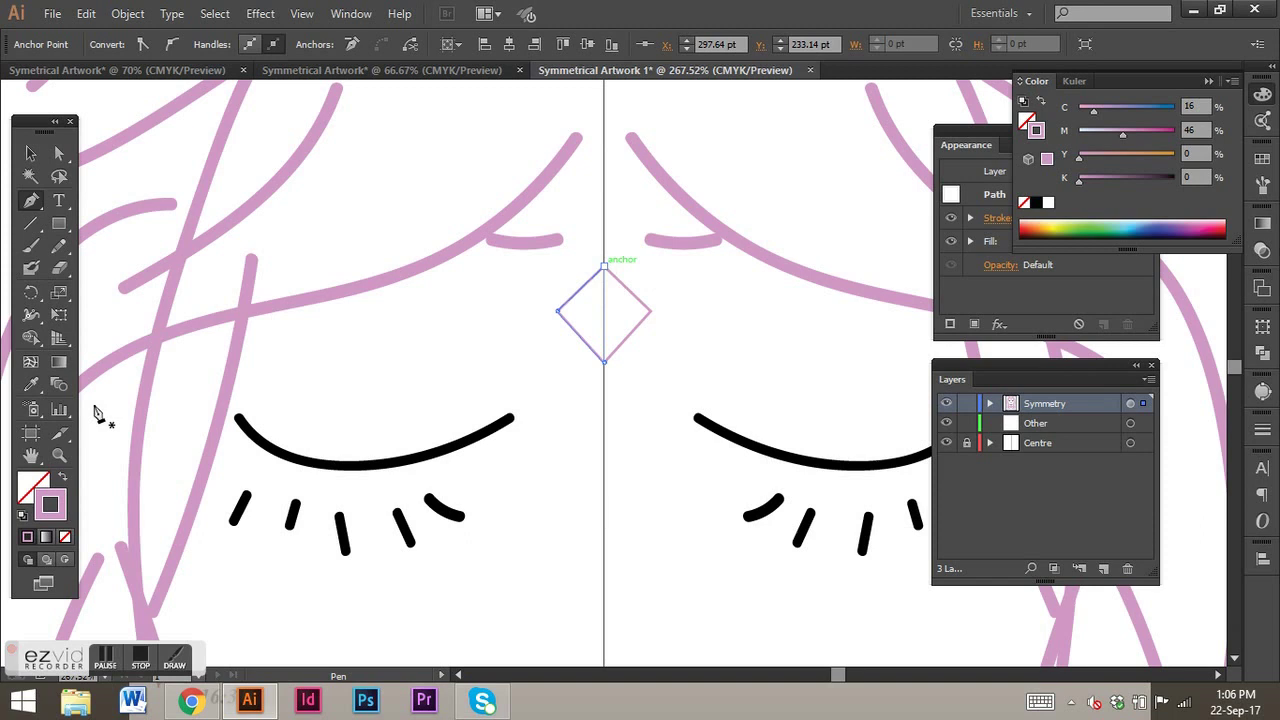
# Step: Fill the forehead diamond with the same light pink as its stroke and deselect it
pyautogui.moveTo(61, 502); pyautogui.dragTo(33, 485)
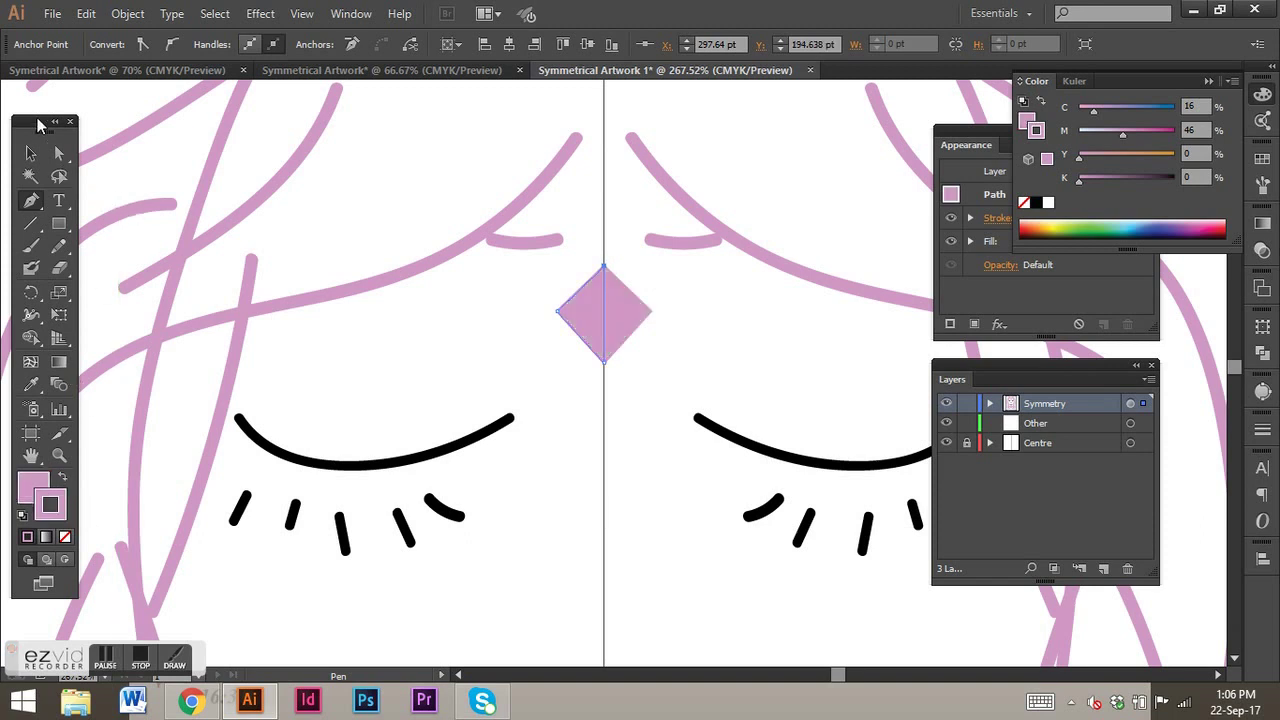
pyautogui.click(33, 152)
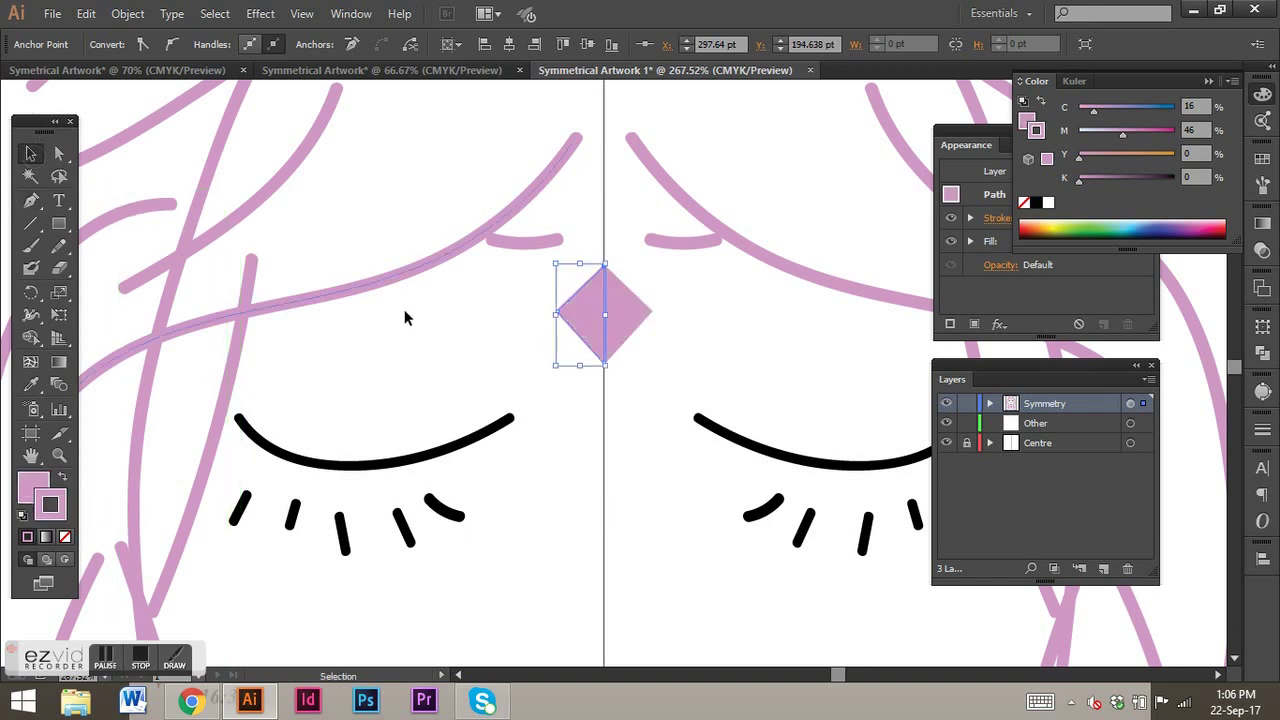
pyautogui.click(535, 392)
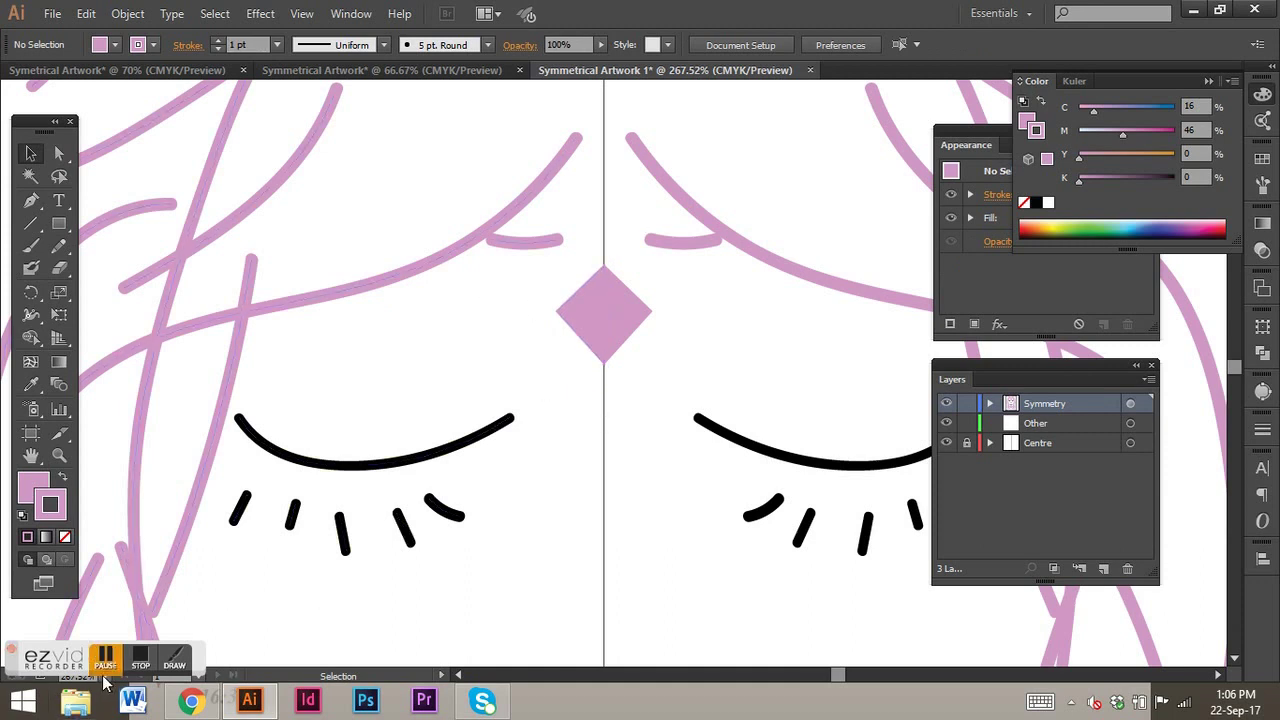
# Step: Draw a circle over the hair at the side of the forehead with the Ellipse tool
pyautogui.click(105, 678)
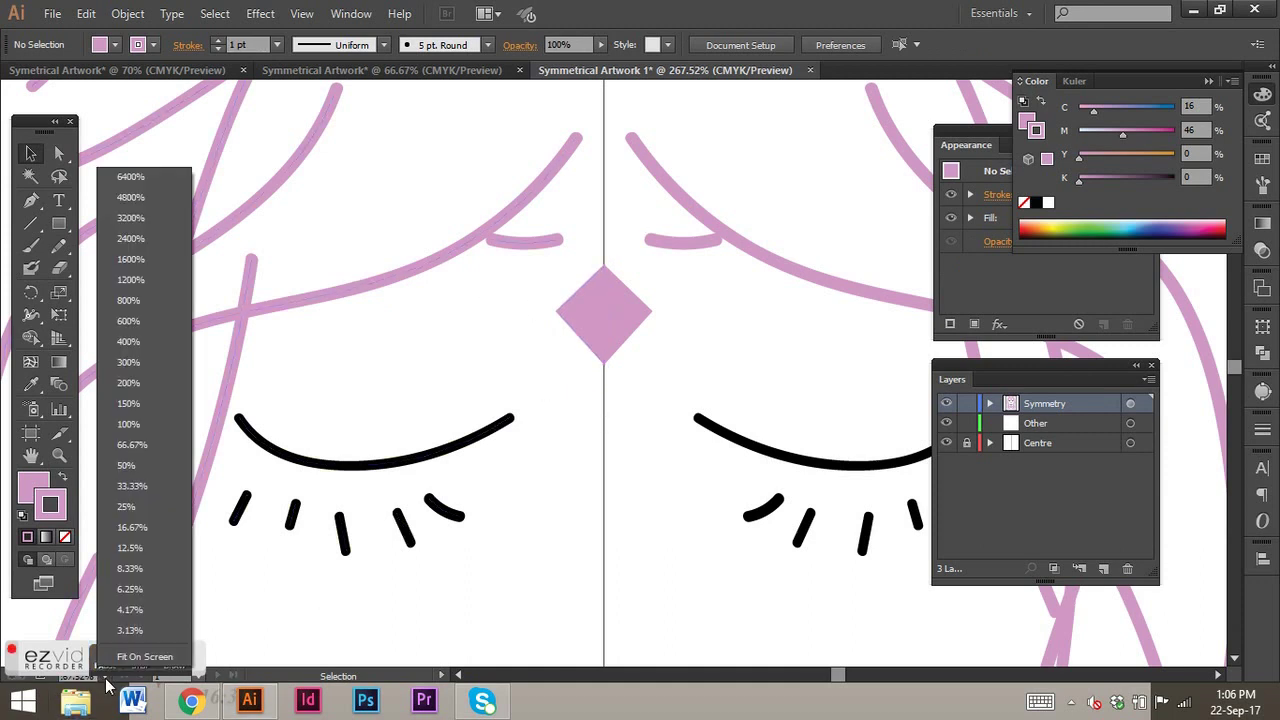
pyautogui.click(132, 444)
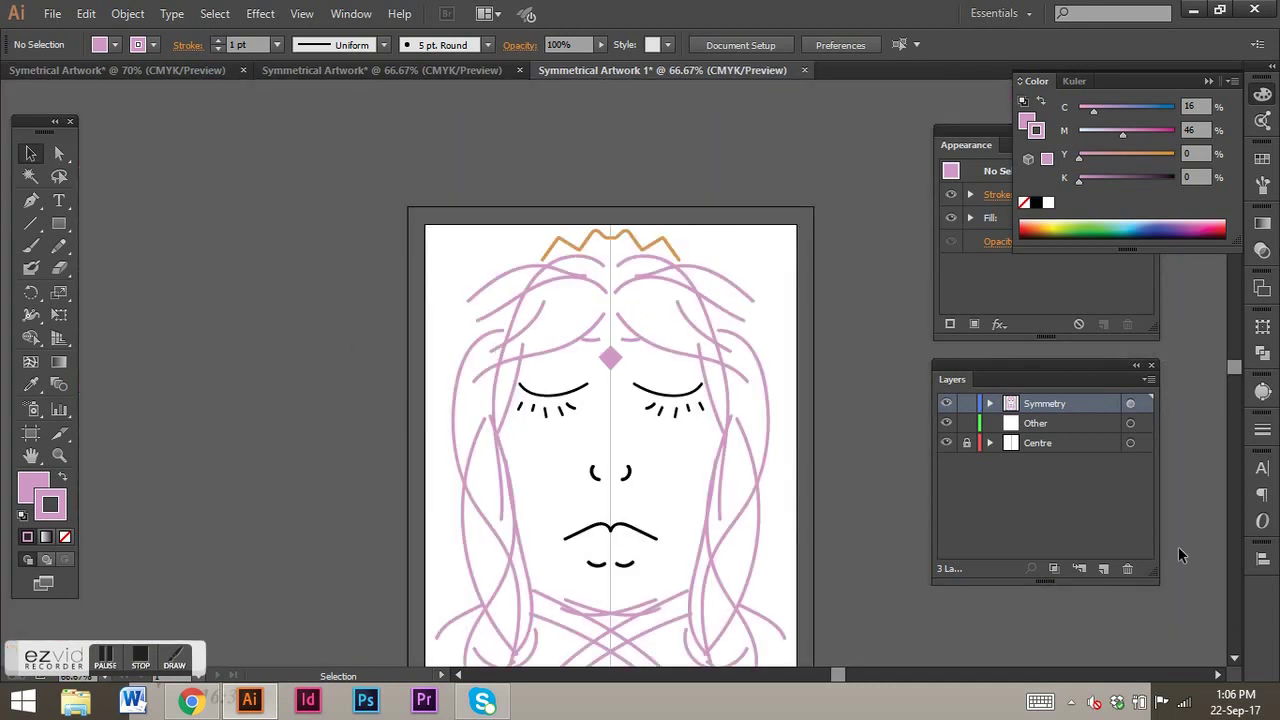
pyautogui.click(1271, 67)
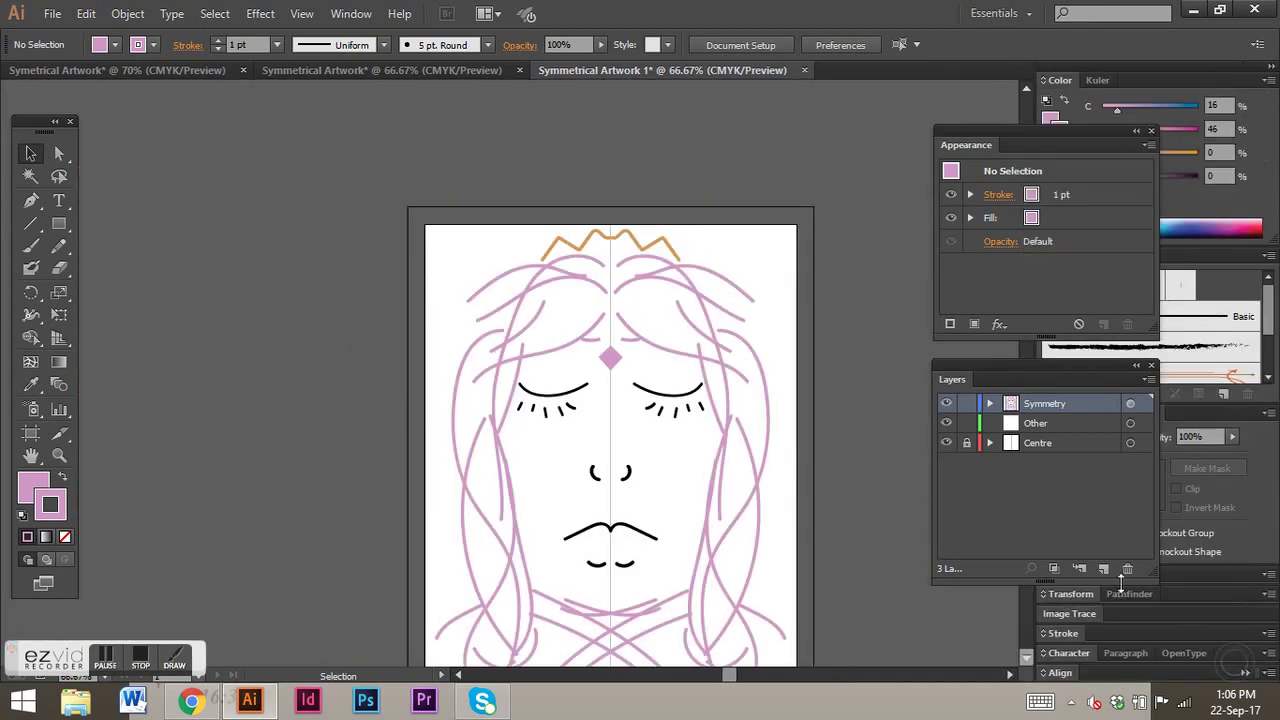
pyautogui.click(1272, 70)
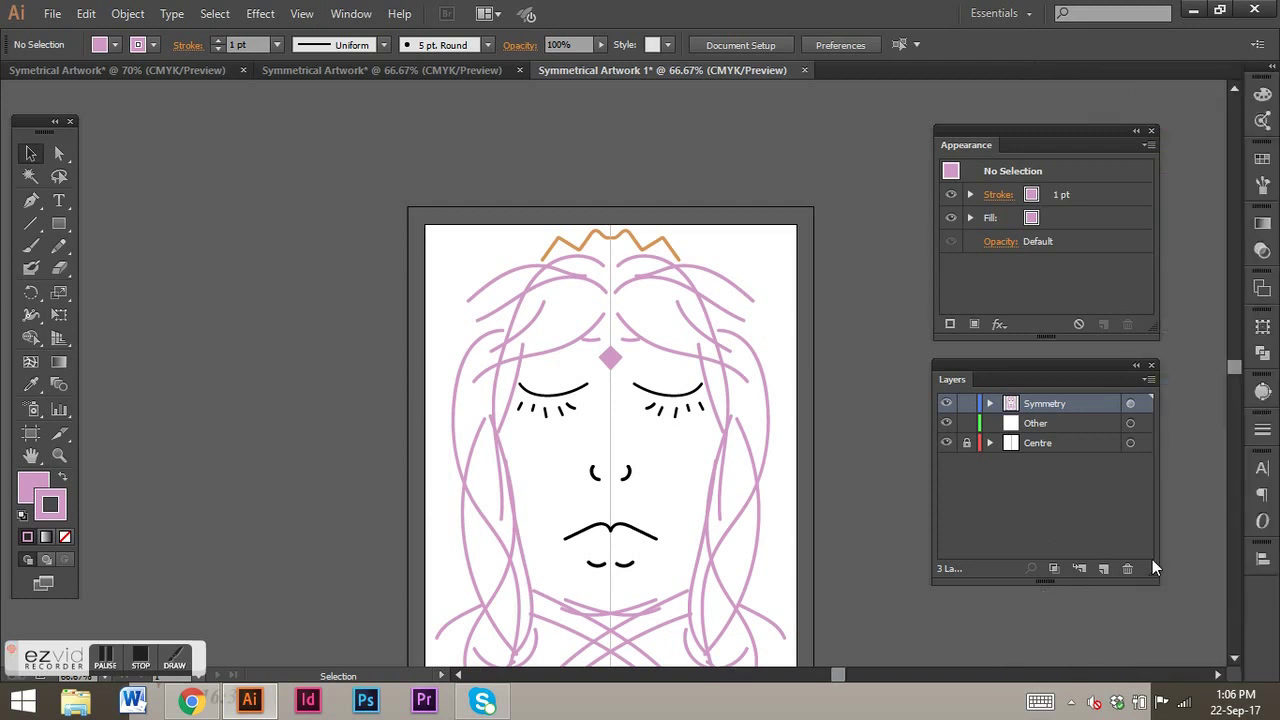
pyautogui.click(1234, 658)
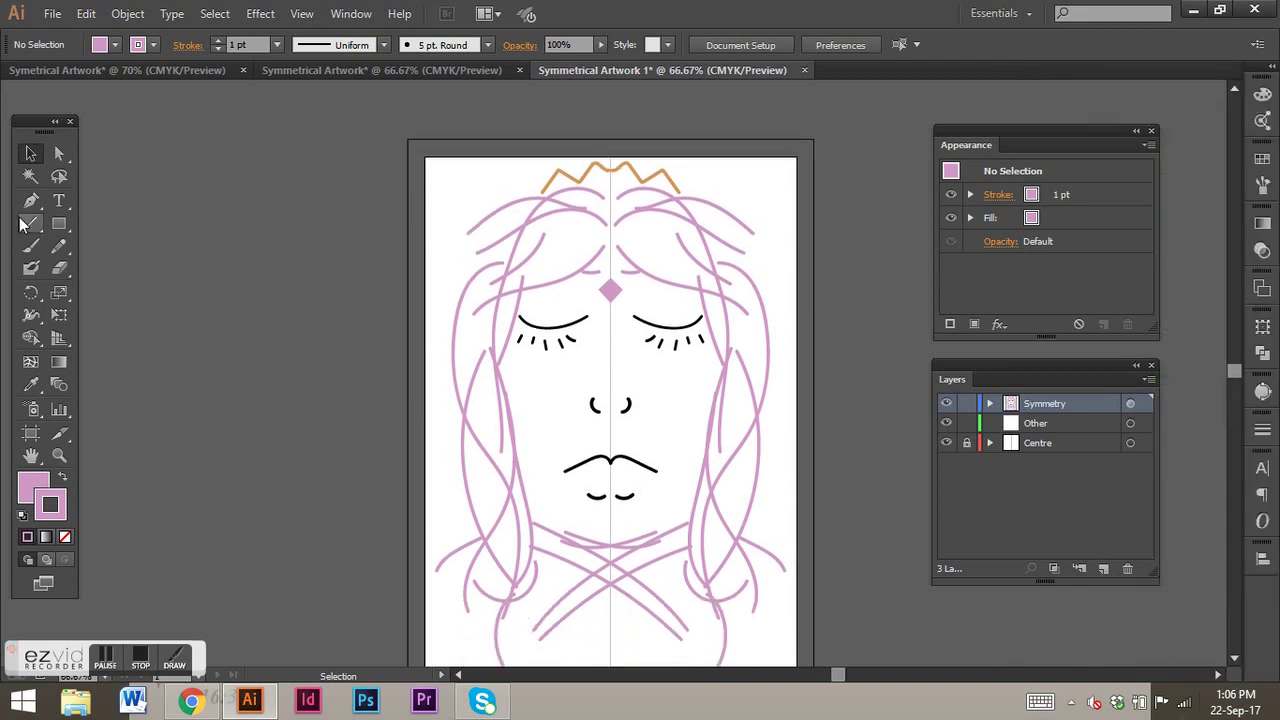
pyautogui.click(61, 229)
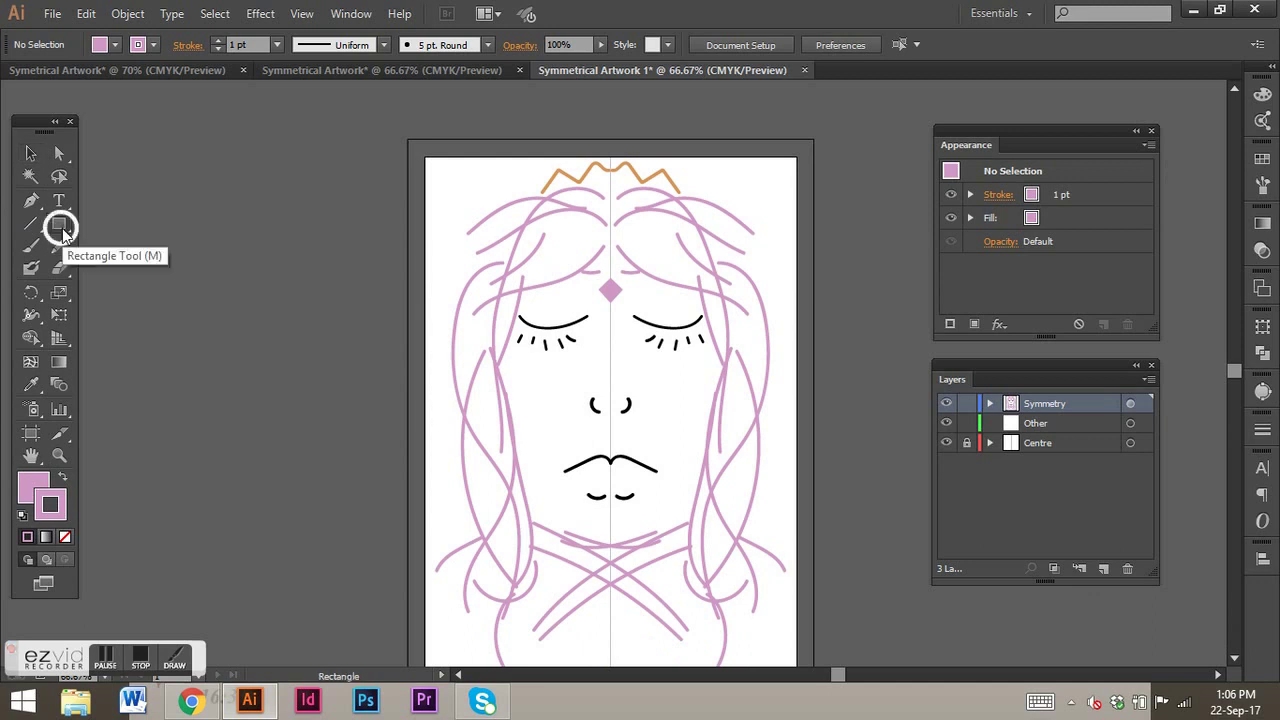
pyautogui.click(58, 228)
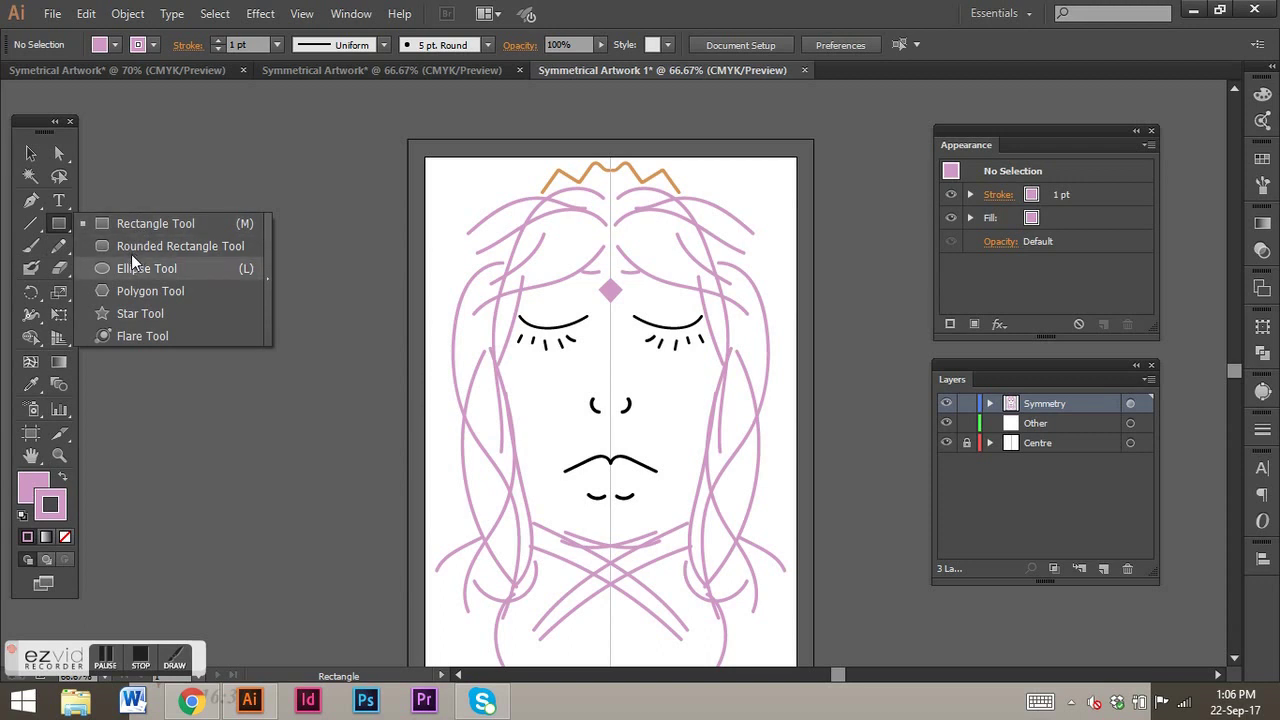
pyautogui.click(131, 267)
pyautogui.moveTo(466, 237); pyautogui.dragTo(516, 291)
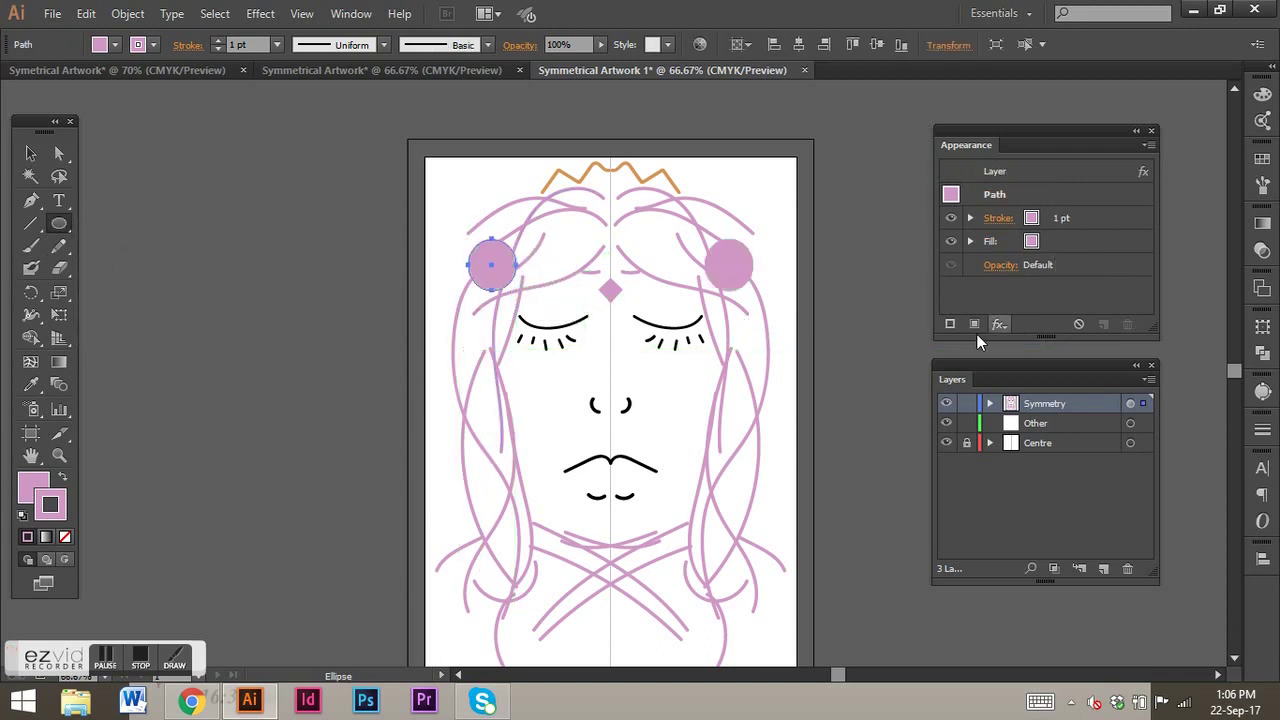
# Step: Change the circle's fill colour to turquoise 66e2d0 and deselect it
pyautogui.click(29, 487)
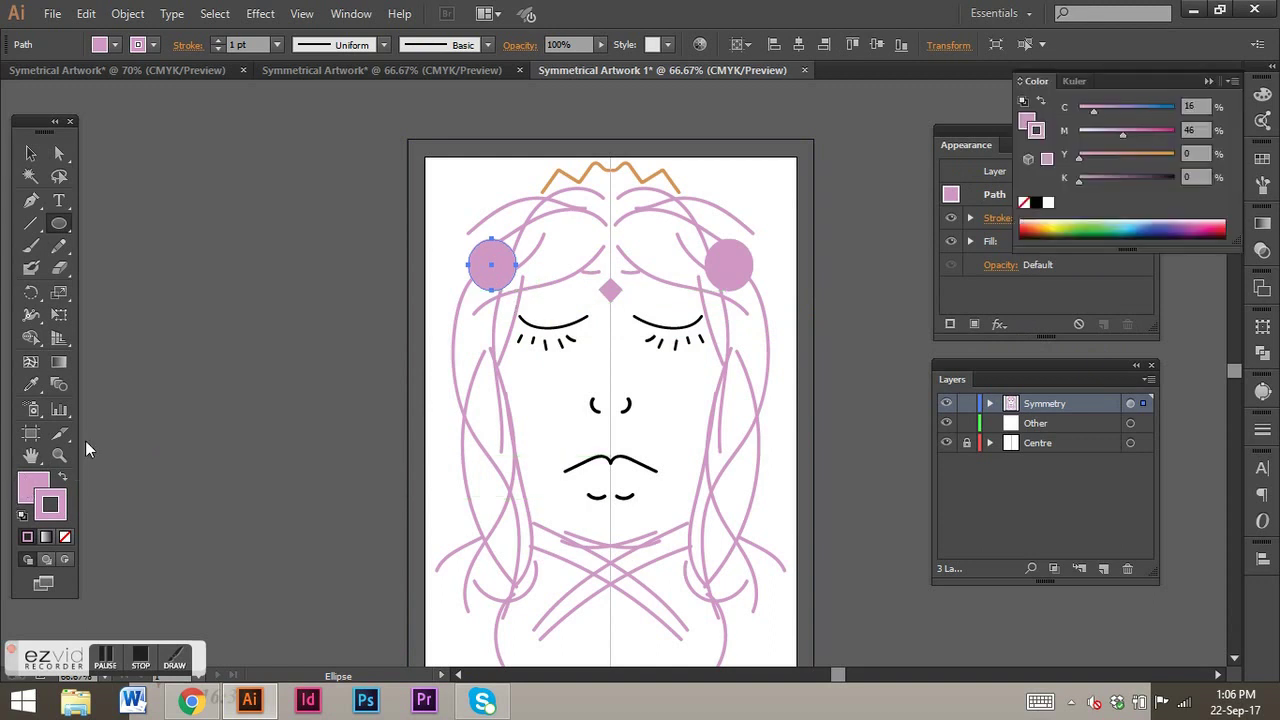
pyautogui.doubleClick(33, 487)
pyautogui.moveTo(944, 222)
pyautogui.mouseDown()
pyautogui.moveTo(868, 221)
pyautogui.moveTo(797, 277)
pyautogui.moveTo(853, 282)
pyautogui.mouseUp()
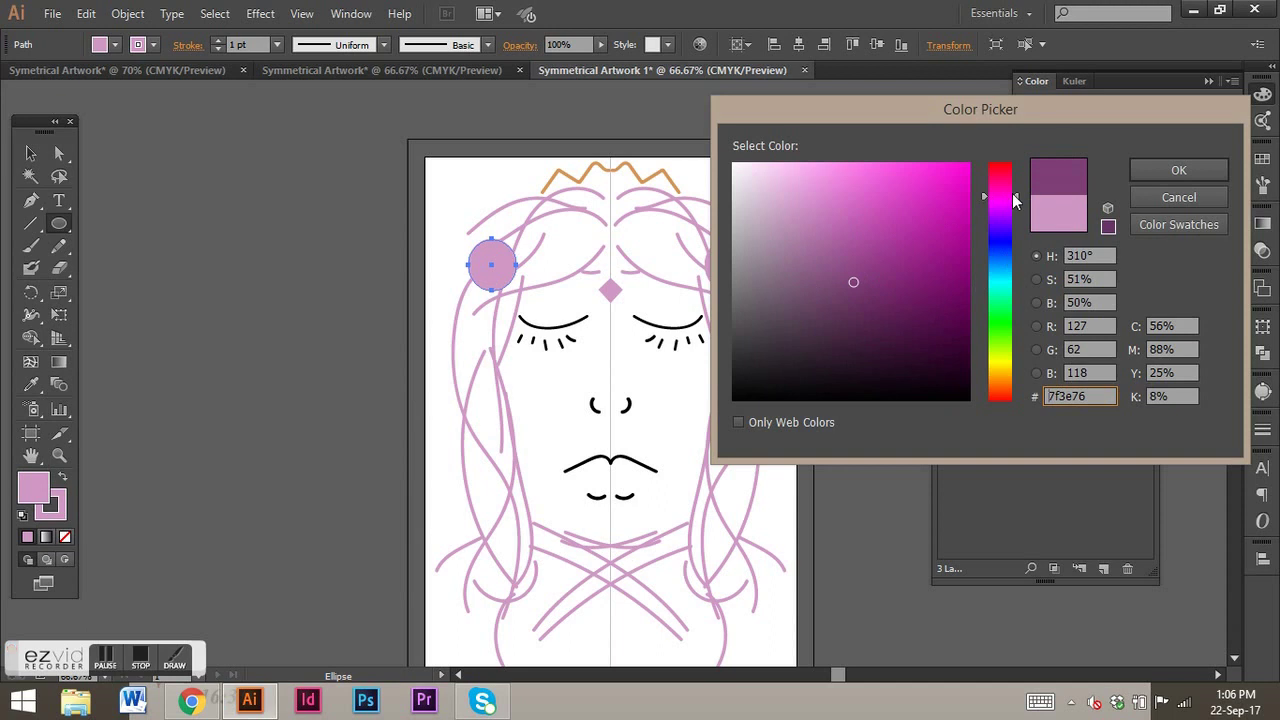
pyautogui.moveTo(1015, 202); pyautogui.dragTo(1017, 290)
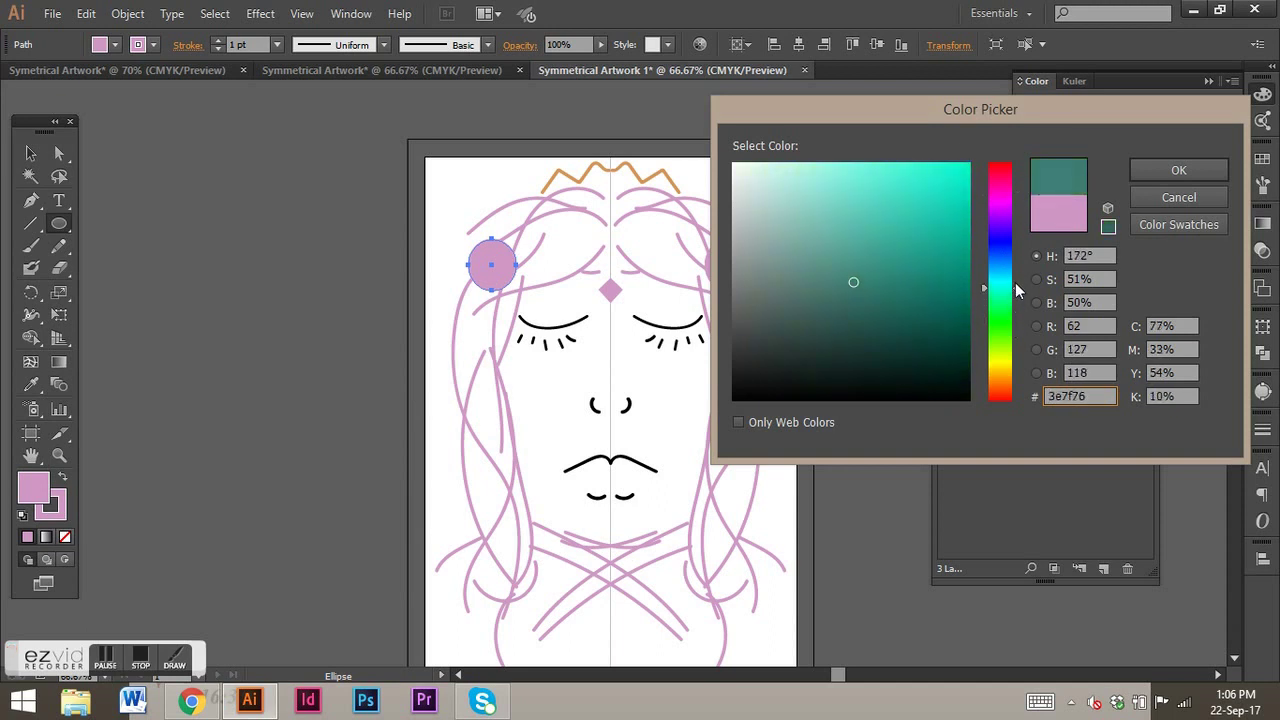
pyautogui.click(863, 184)
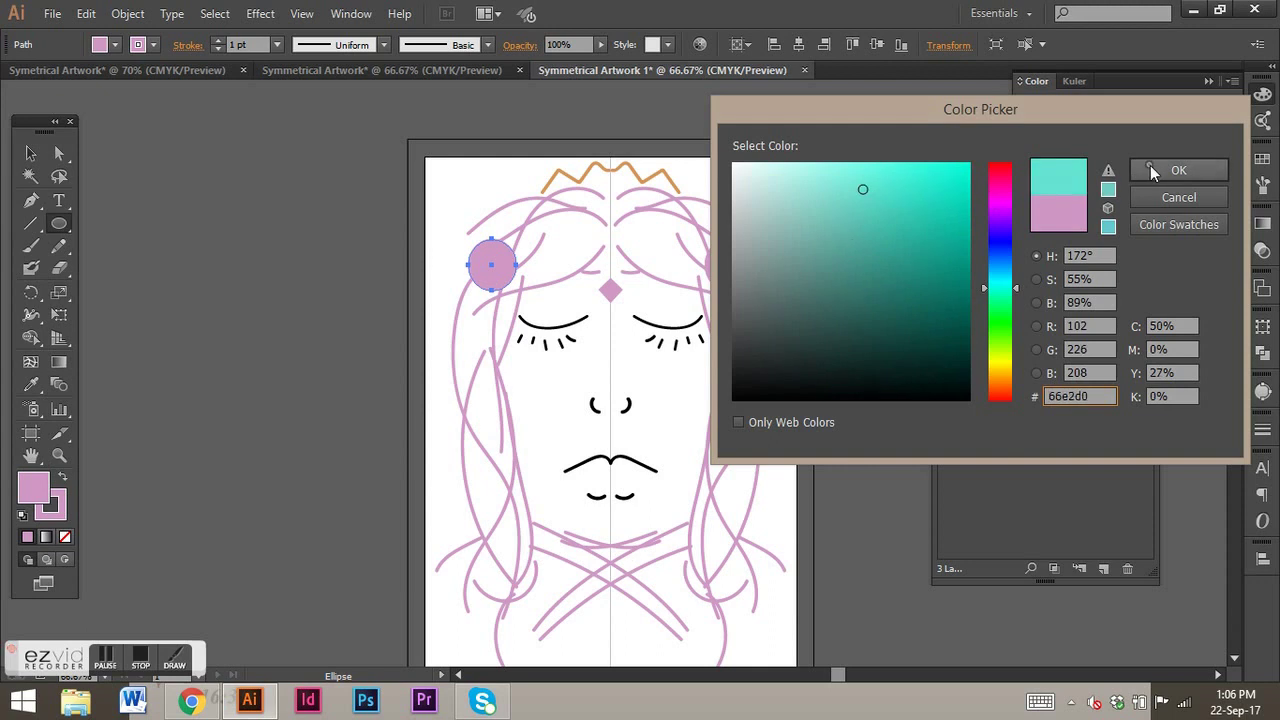
pyautogui.click(1150, 167)
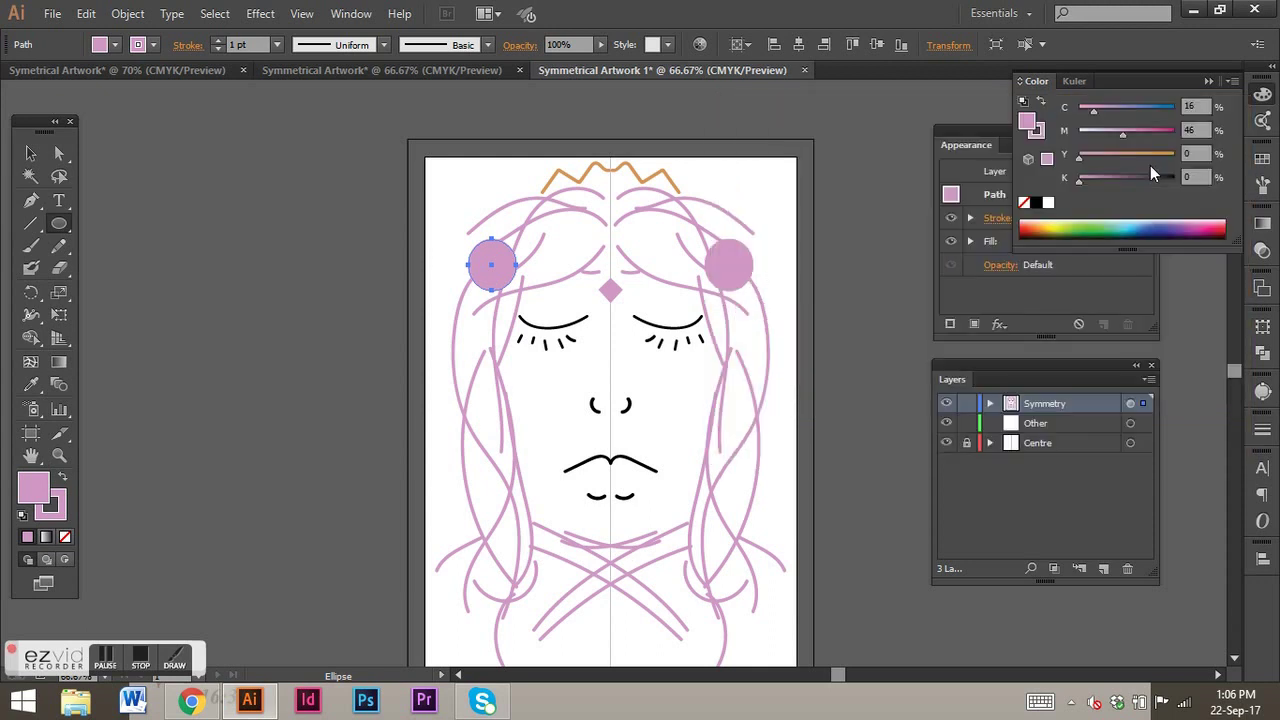
pyautogui.click(31, 155)
pyautogui.click(285, 194)
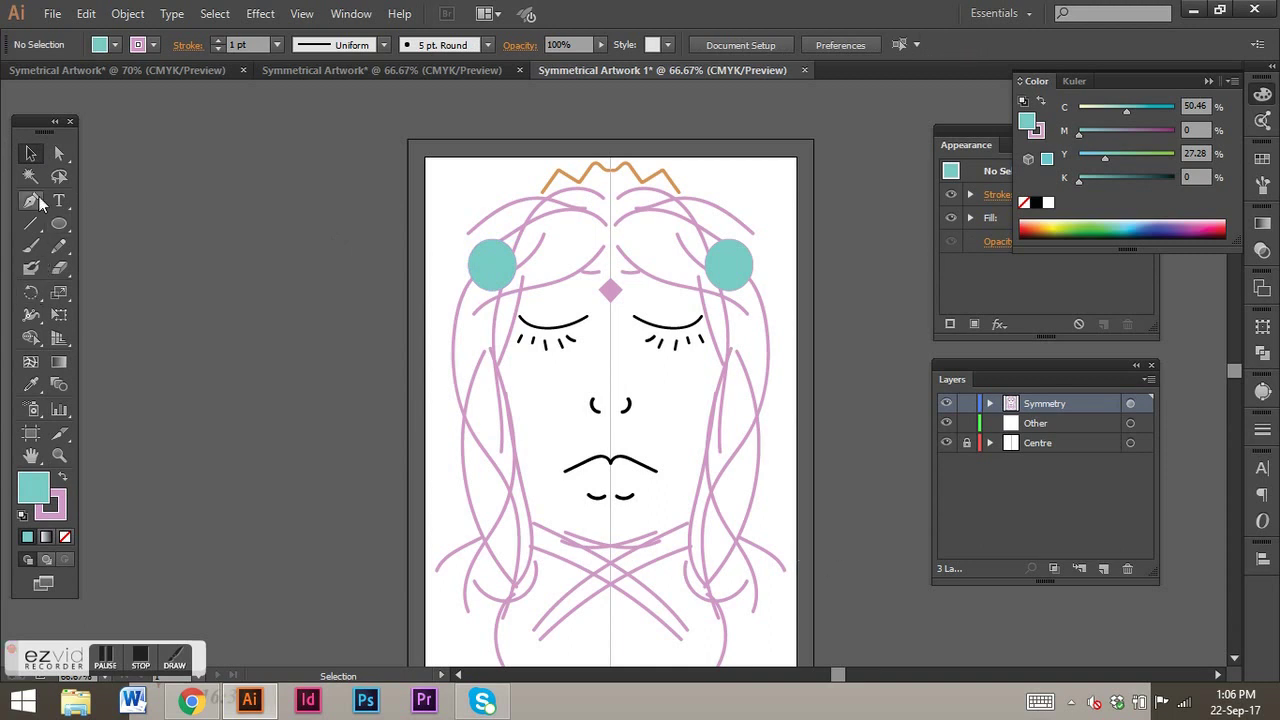
# Step: Paint a small curved stem and leaf shapes with the Paintbrush in the artboard's upper corner, using no fill and the pink stroke
pyautogui.click(31, 245)
pyautogui.moveTo(444, 221)
pyautogui.mouseDown()
pyautogui.moveTo(453, 192)
pyautogui.moveTo(472, 194)
pyautogui.mouseUp()
pyautogui.press('/')
pyautogui.moveTo(478, 173); pyautogui.dragTo(474, 182)
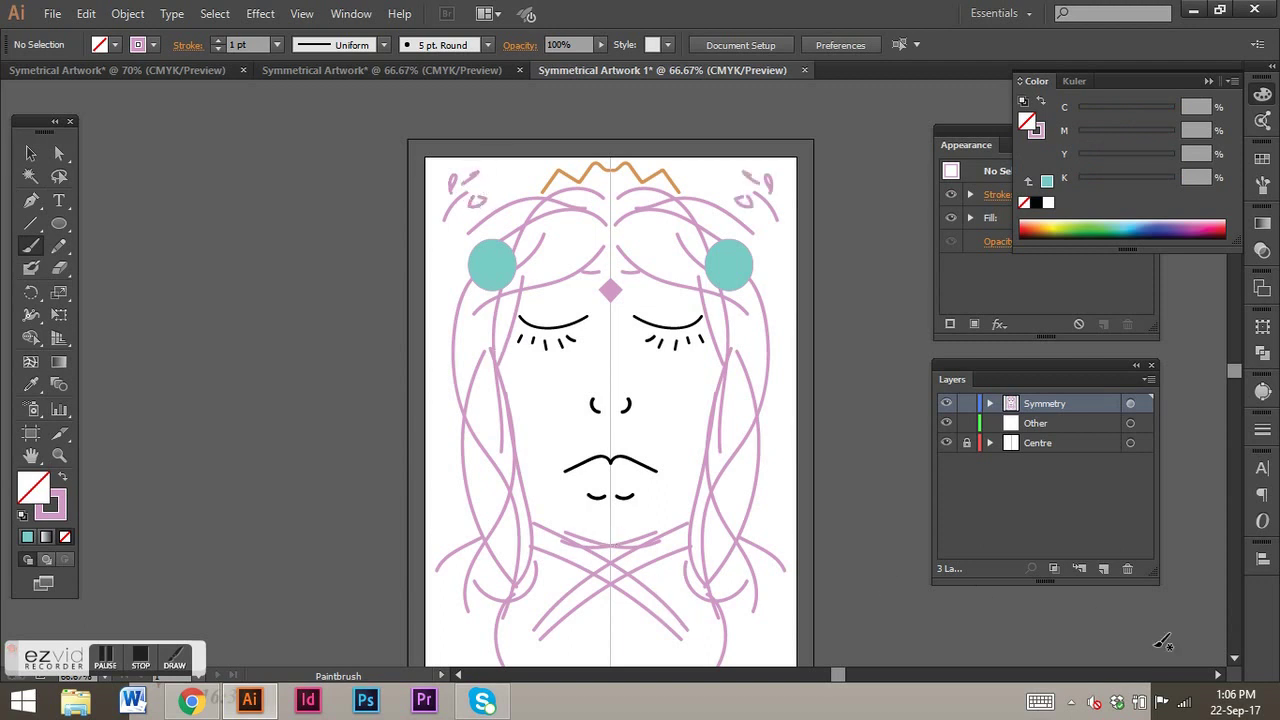
# Step: Paint a matching curved stem with small leaves in the artboard's lower corner and a short dash beside the hair
pyautogui.scroll(-3, 1236, 660)
pyautogui.moveTo(751, 566)
pyautogui.mouseDown()
pyautogui.moveTo(778, 549)
pyautogui.moveTo(766, 535)
pyautogui.moveTo(786, 578)
pyautogui.mouseUp()
pyautogui.moveTo(777, 370); pyautogui.dragTo(777, 381)
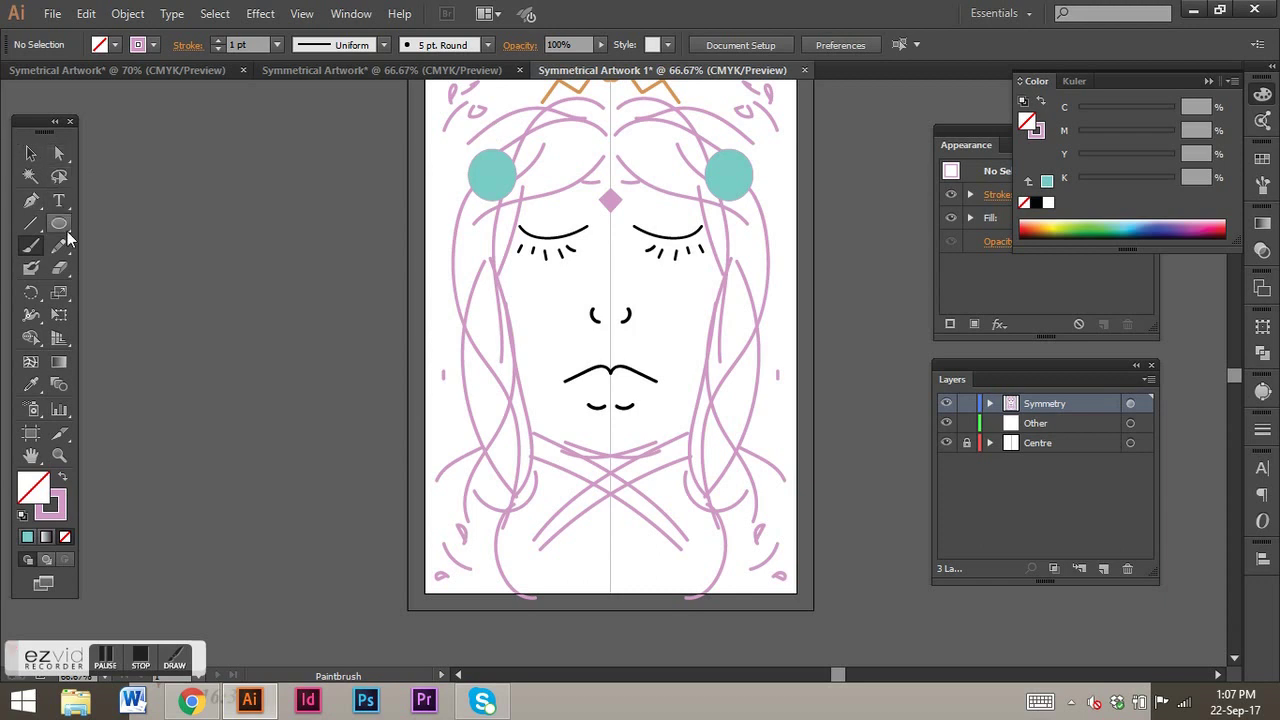
pyautogui.click(30, 152)
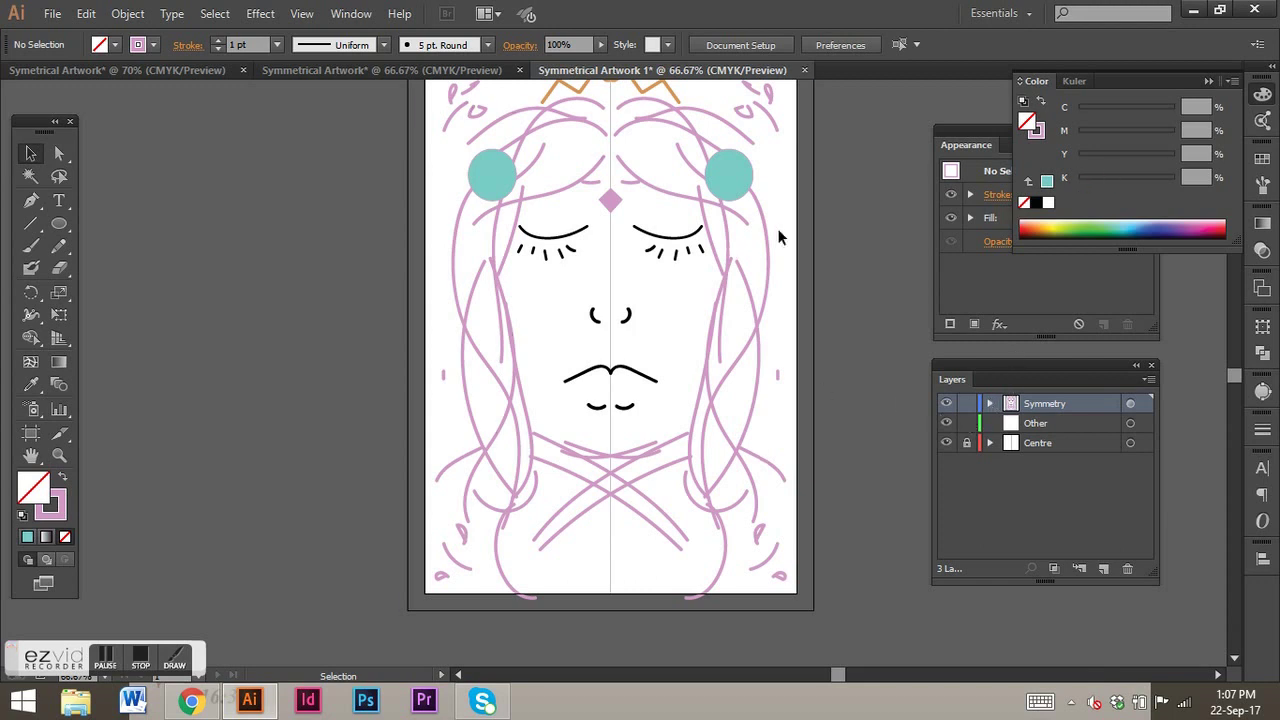
# Step: Make the Other layer active and set the stroke colour to grey with 61% black
pyautogui.click(1050, 427)
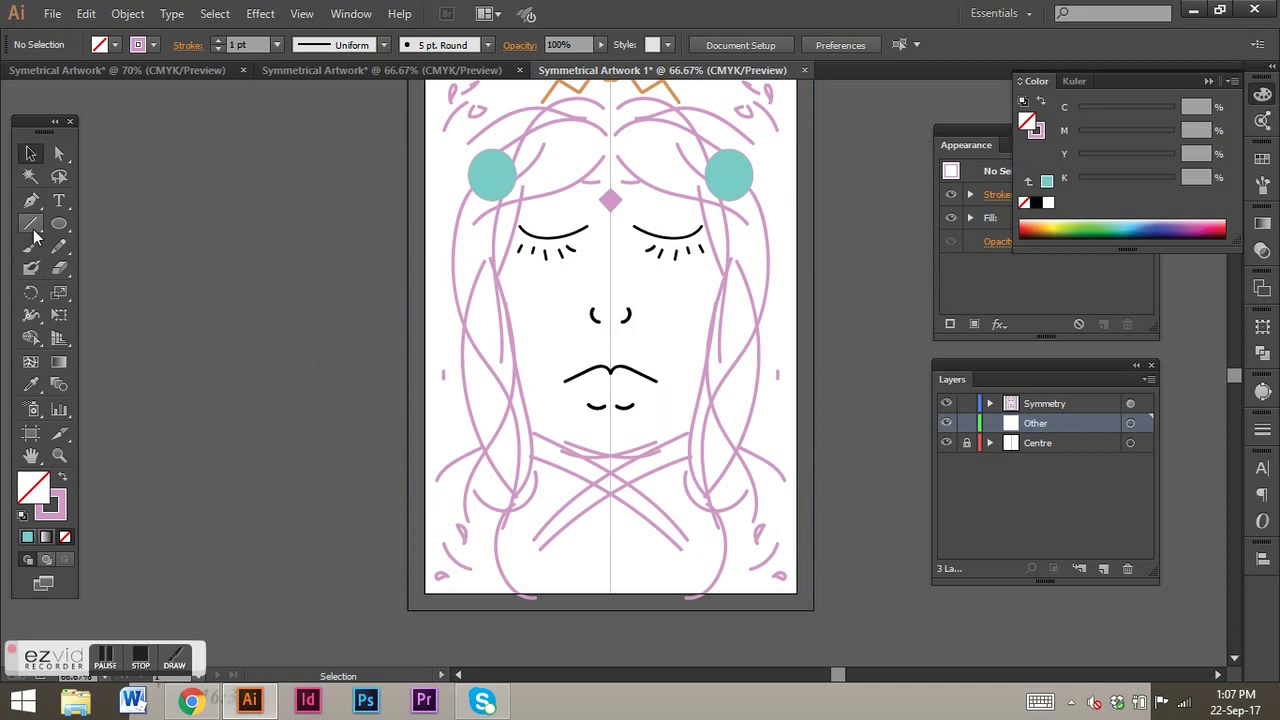
pyautogui.click(60, 503)
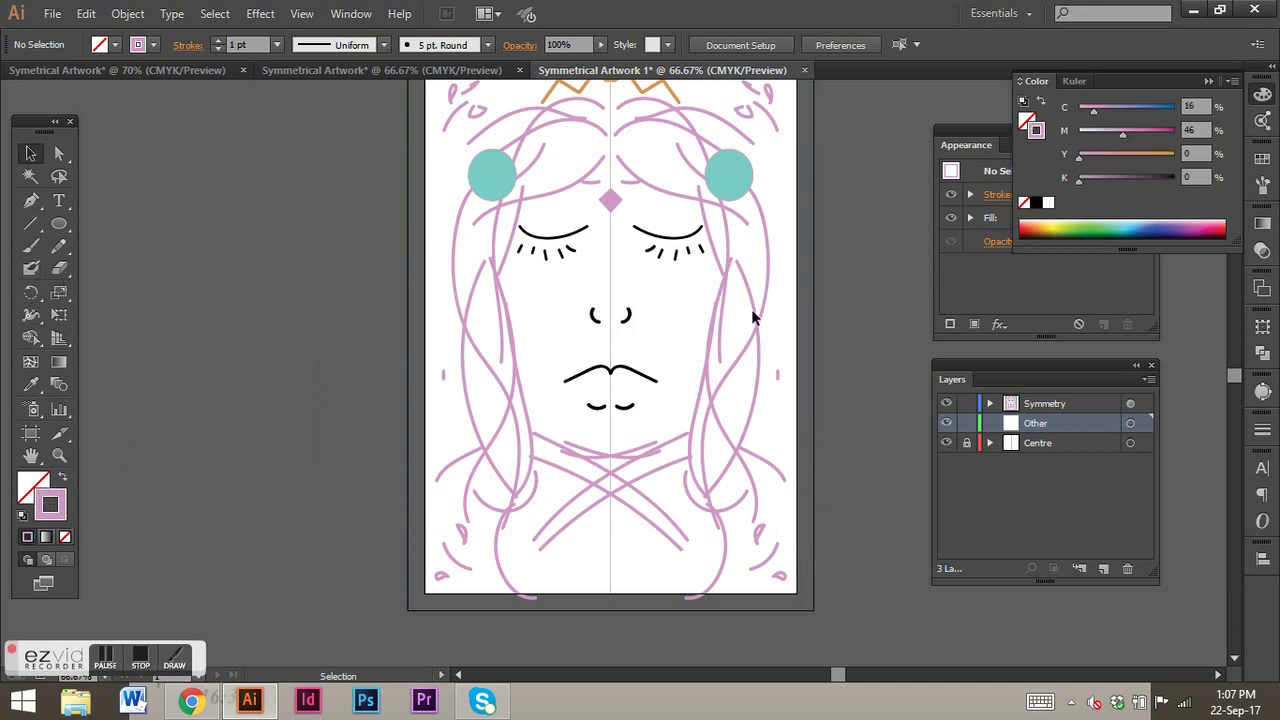
pyautogui.click(1036, 203)
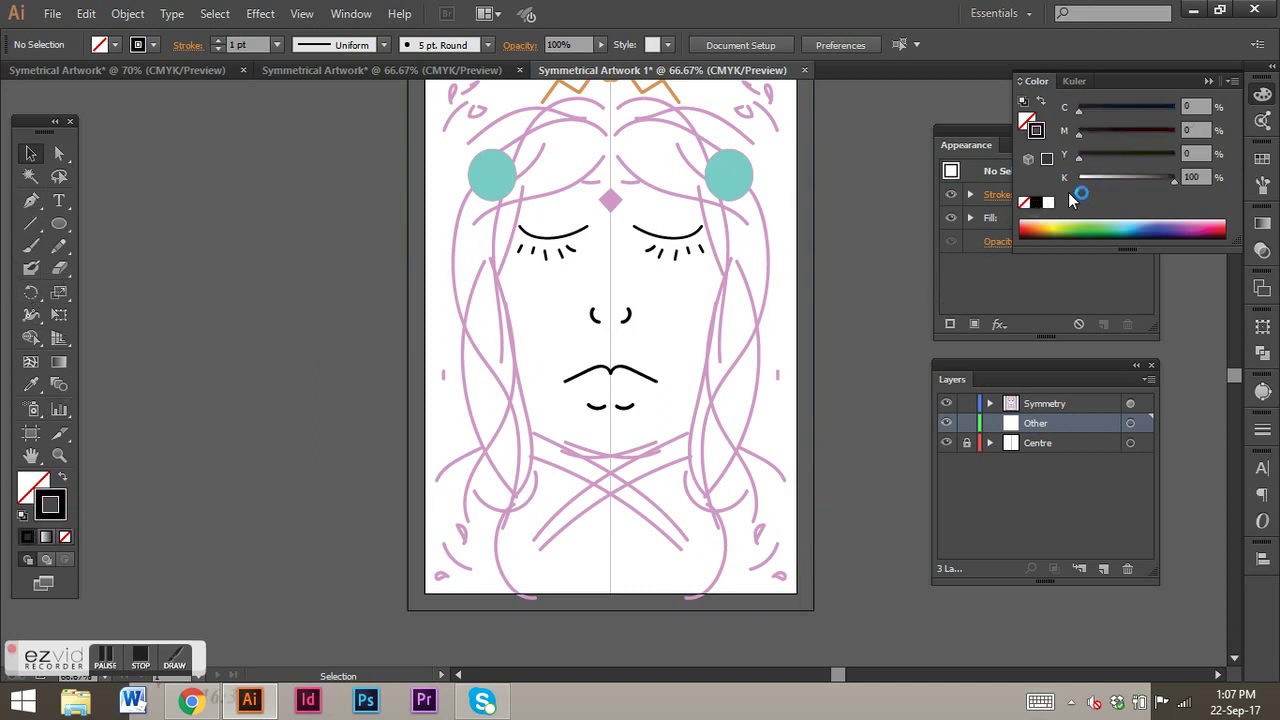
pyautogui.moveTo(1149, 181); pyautogui.dragTo(1136, 180)
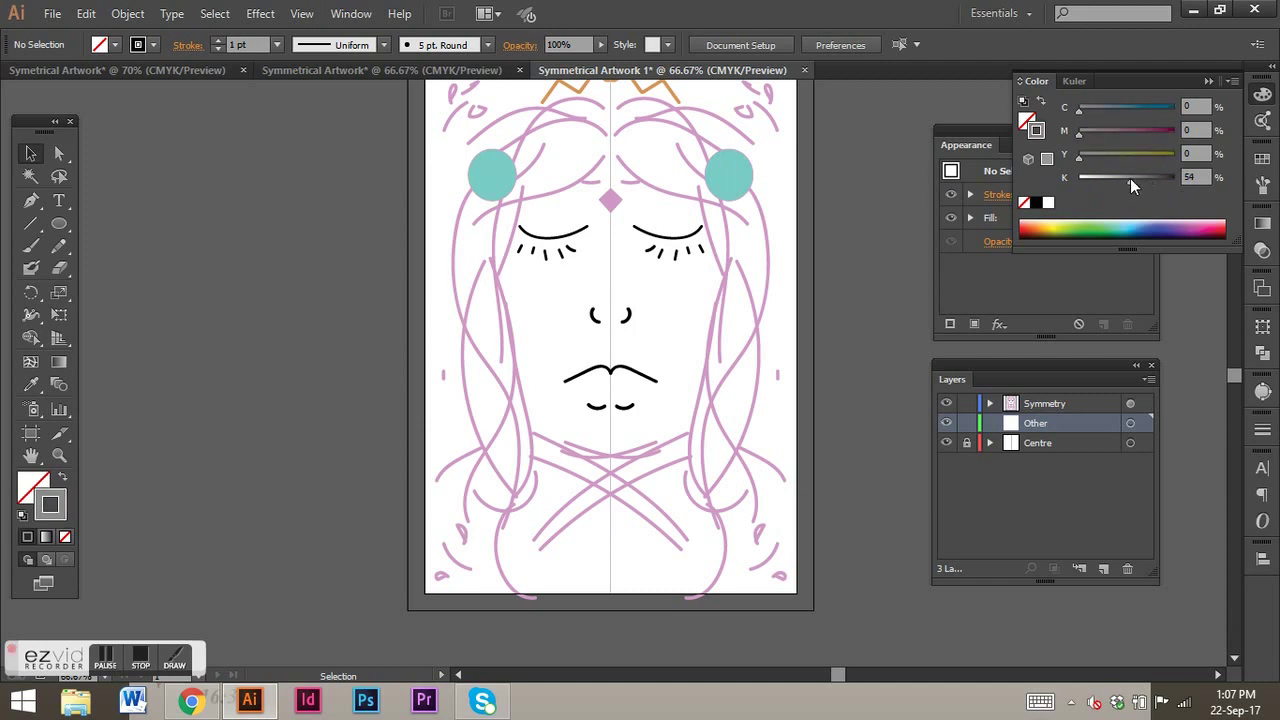
# Step: Set the stroke weight to 0.5 pt and paint handwritten initials with the Paintbrush near the artboard's lower corner ornament
pyautogui.click(59, 455)
pyautogui.moveTo(688, 528); pyautogui.dragTo(810, 640)
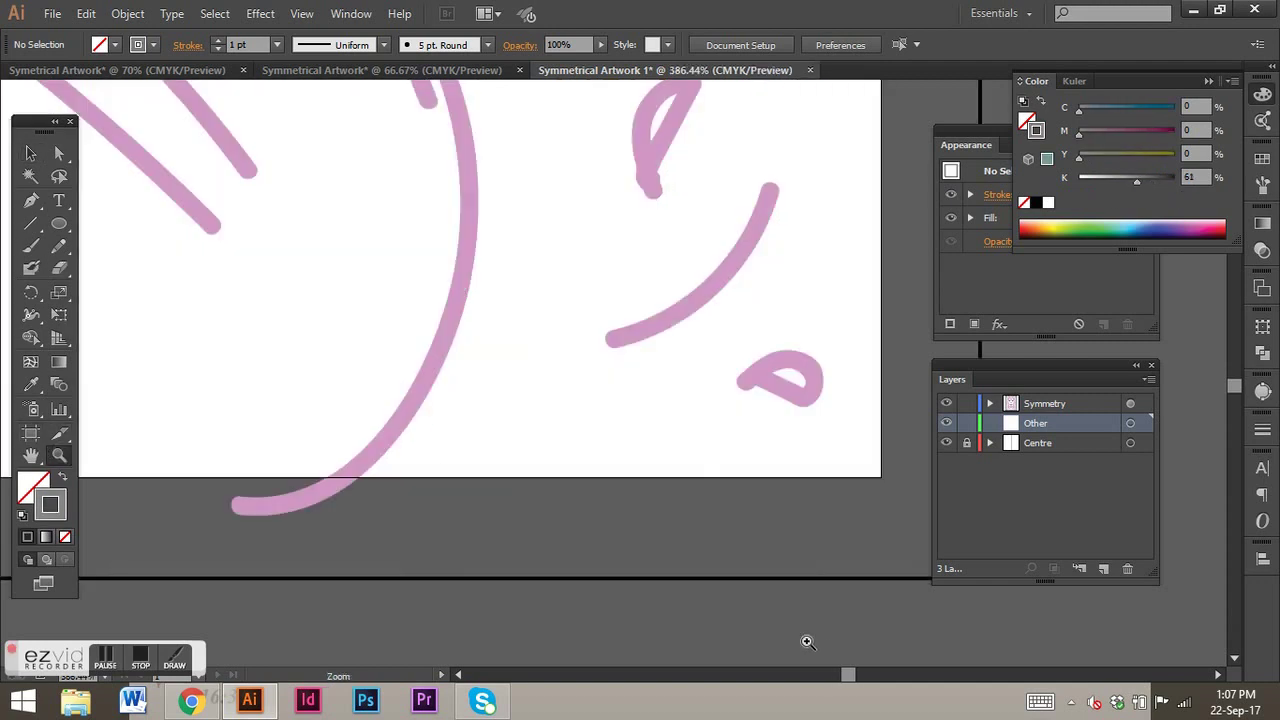
pyautogui.click(31, 246)
pyautogui.click(277, 44)
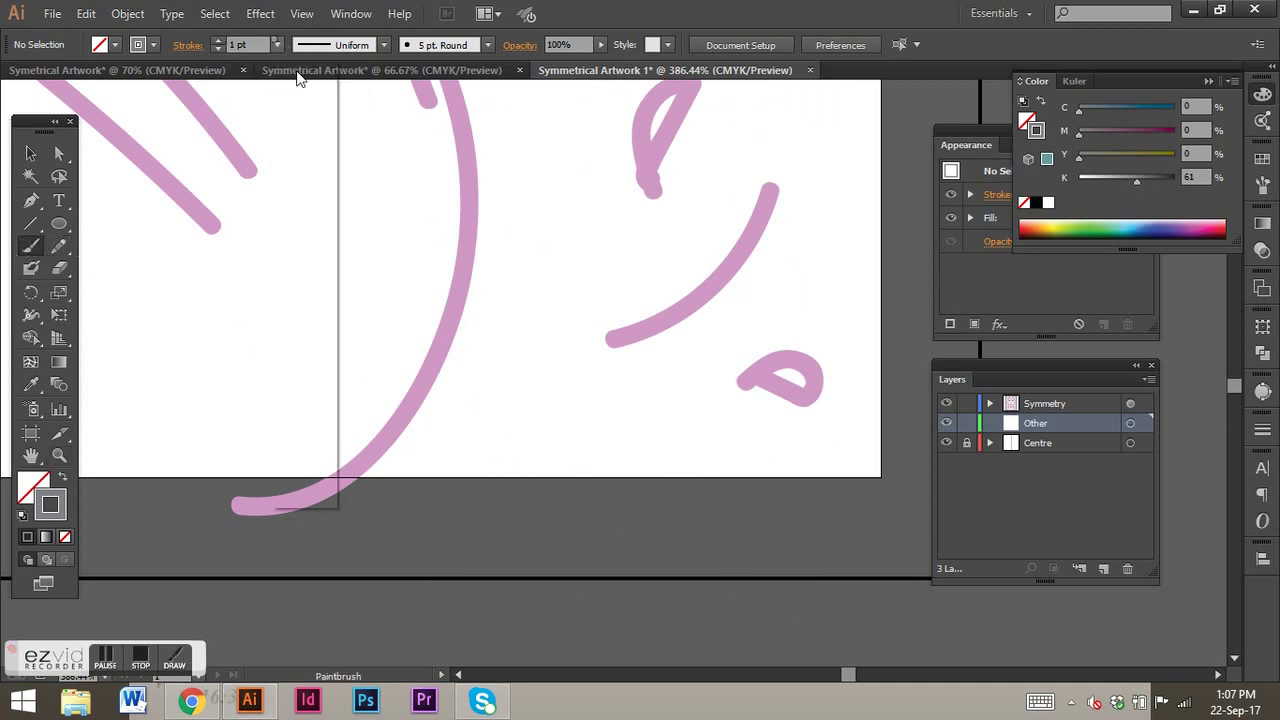
pyautogui.click(304, 88)
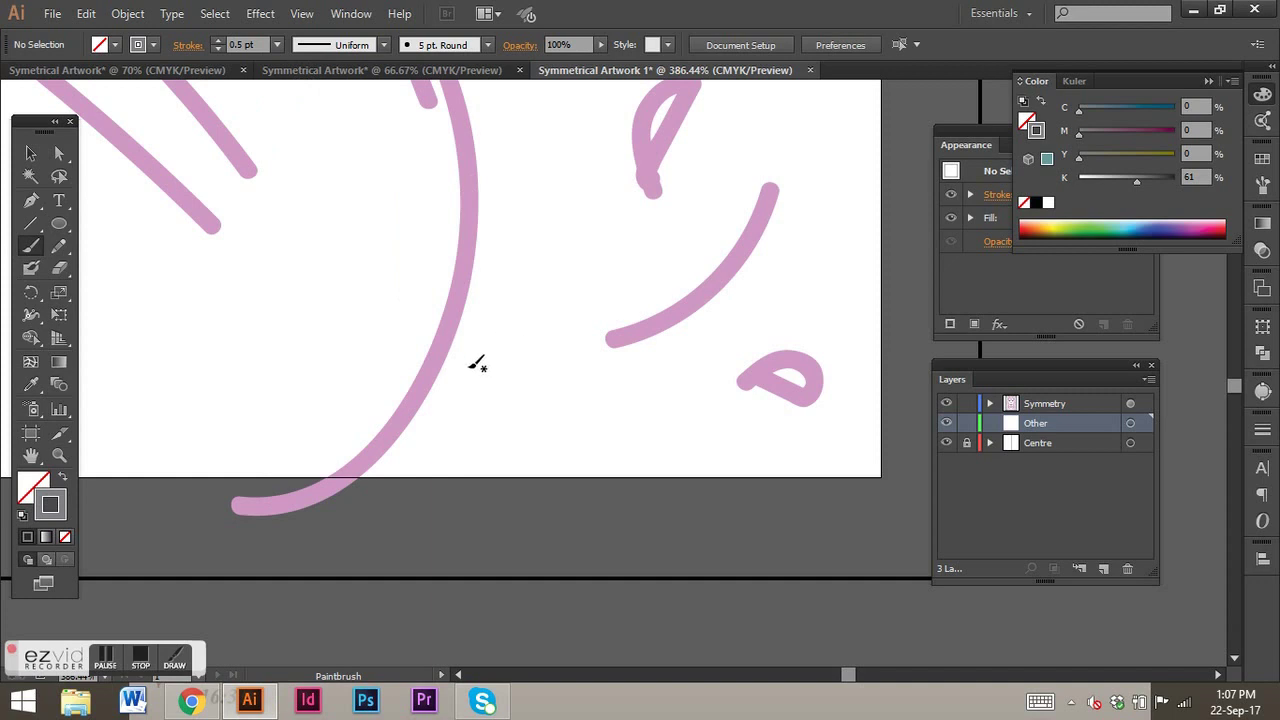
pyautogui.moveTo(601, 269)
pyautogui.mouseDown()
pyautogui.moveTo(560, 317)
pyautogui.moveTo(506, 346)
pyautogui.mouseUp()
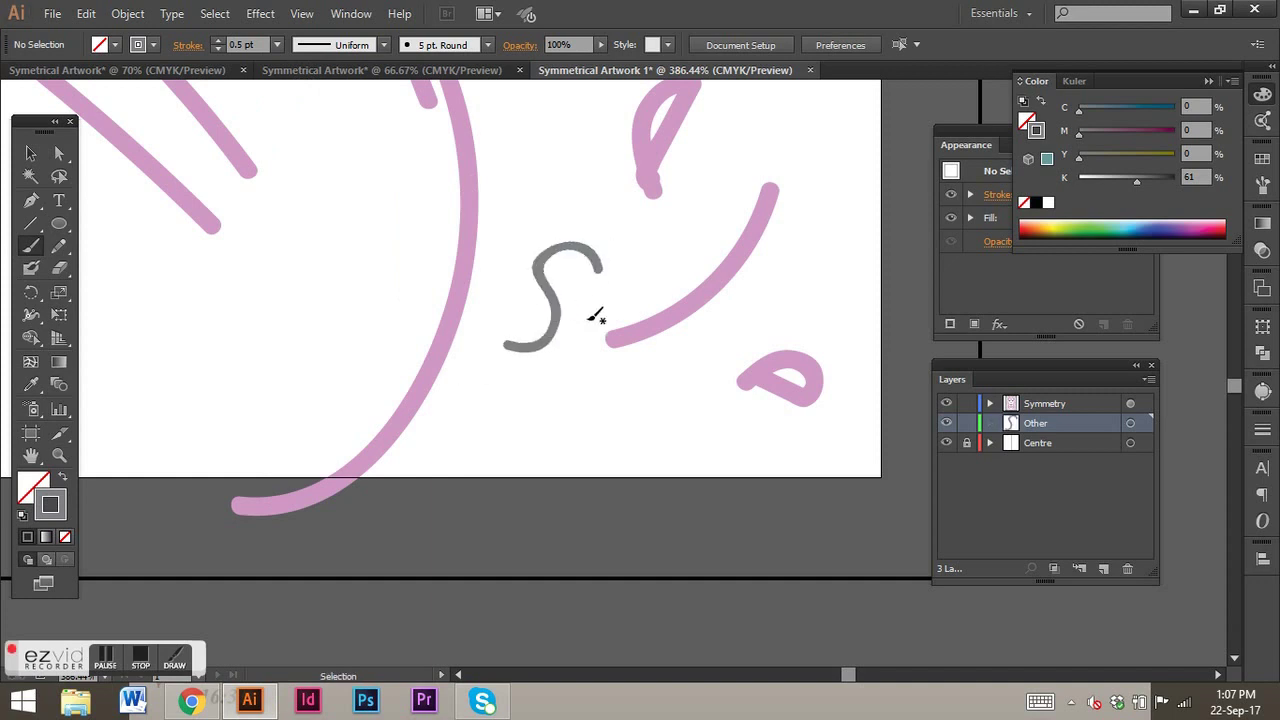
pyautogui.hotkey('ctrl', 'z')
pyautogui.moveTo(521, 329)
pyautogui.mouseDown()
pyautogui.moveTo(629, 197)
pyautogui.moveTo(625, 268)
pyautogui.moveTo(593, 326)
pyautogui.moveTo(676, 203)
pyautogui.moveTo(634, 320)
pyautogui.moveTo(724, 243)
pyautogui.moveTo(774, 294)
pyautogui.mouseUp()
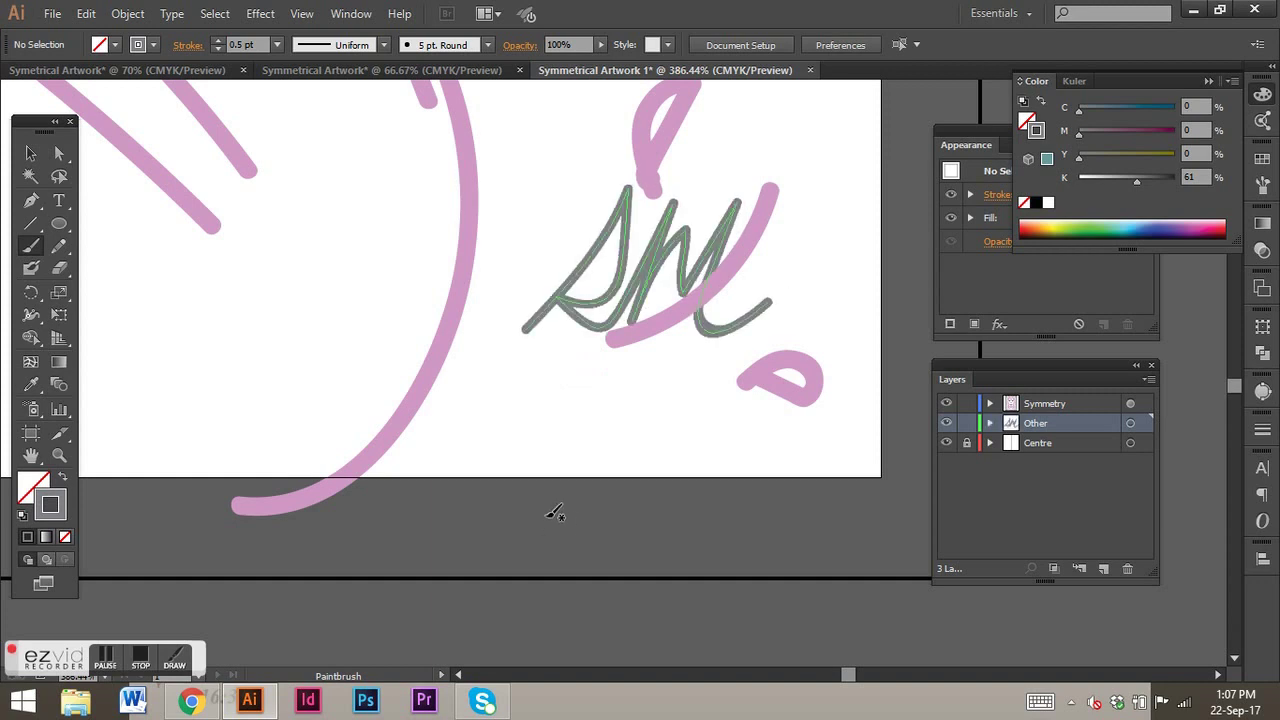
pyautogui.click(31, 155)
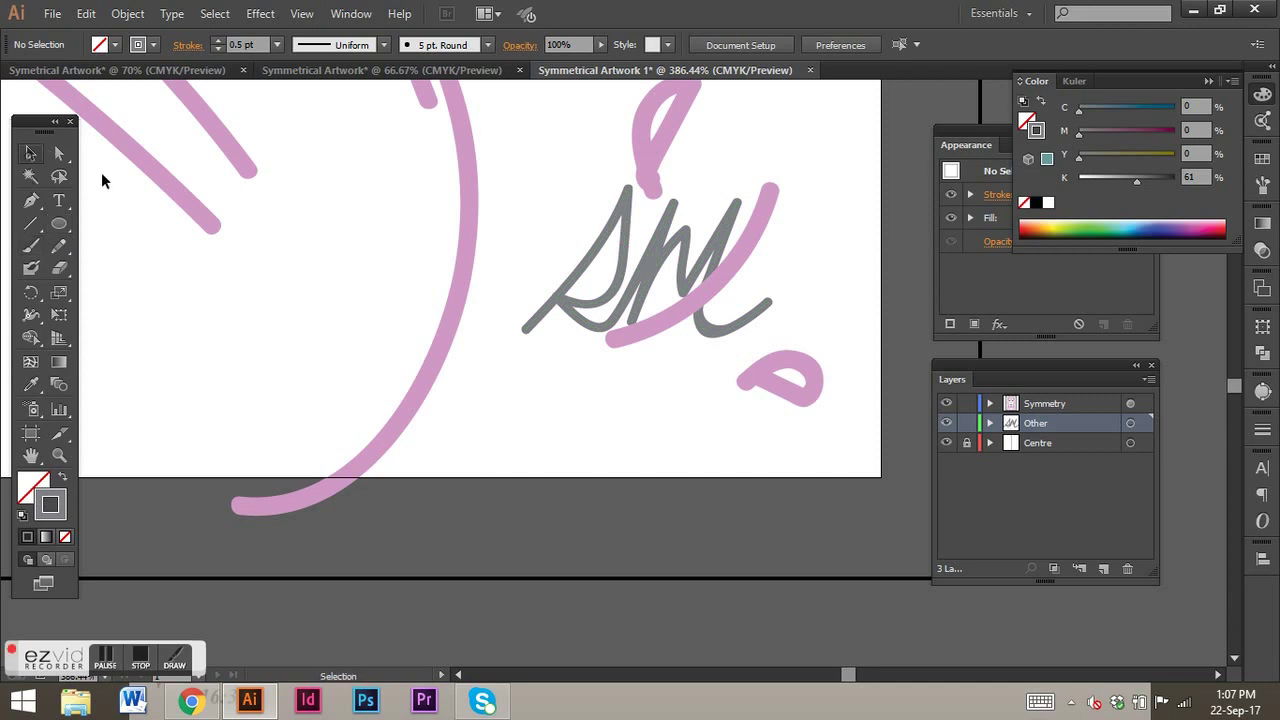
# Step: Move the Other layer above the Symmetry layer and set the document view to 100%
pyautogui.moveTo(1049, 421); pyautogui.dragTo(1064, 397)
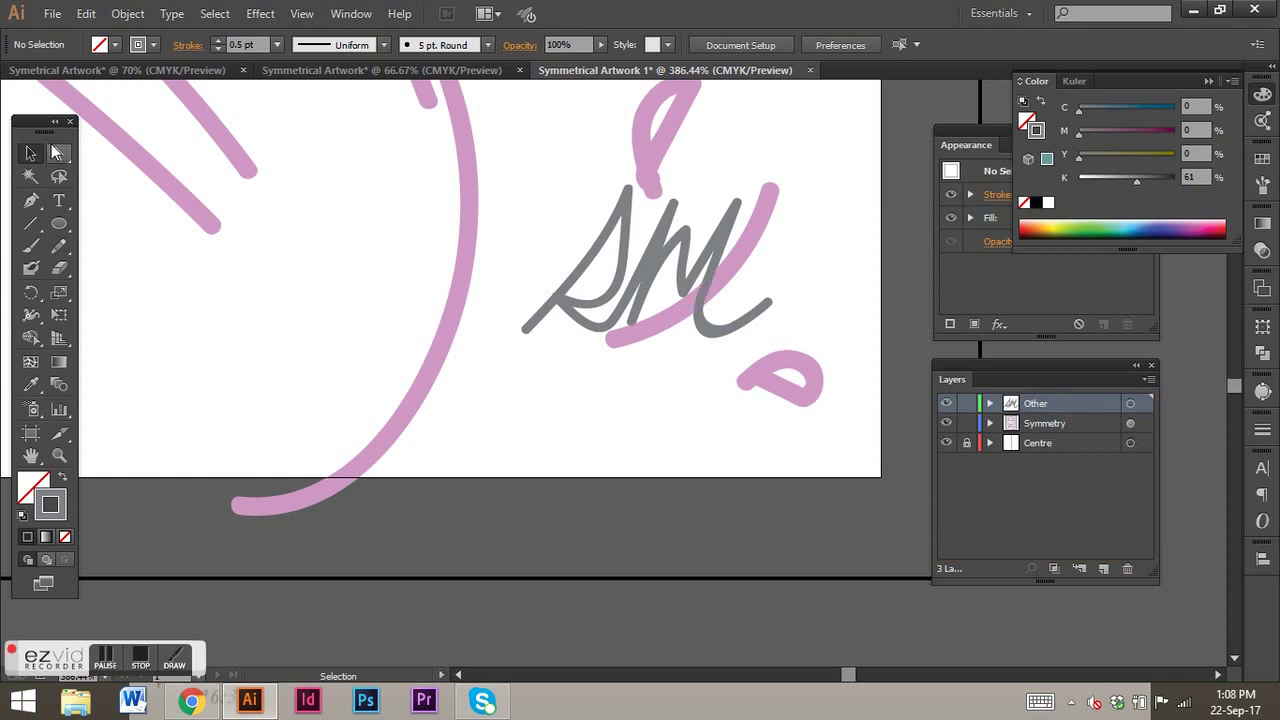
pyautogui.click(106, 678)
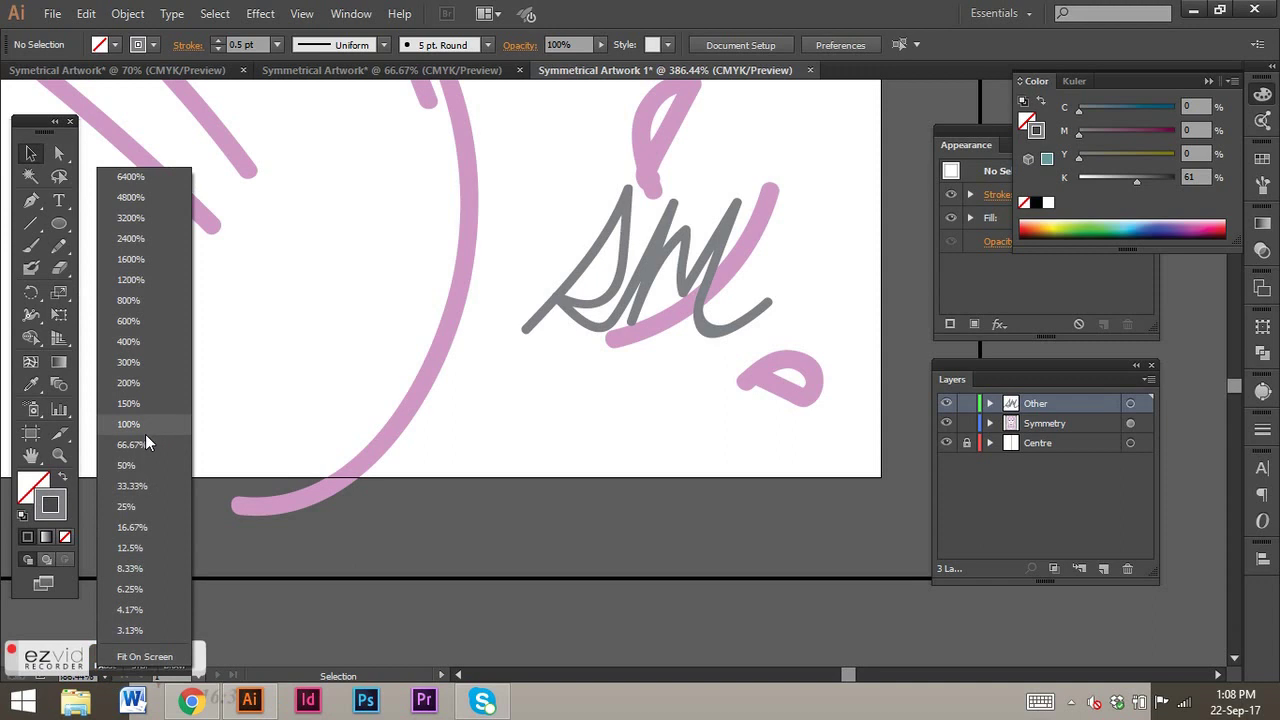
pyautogui.click(145, 434)
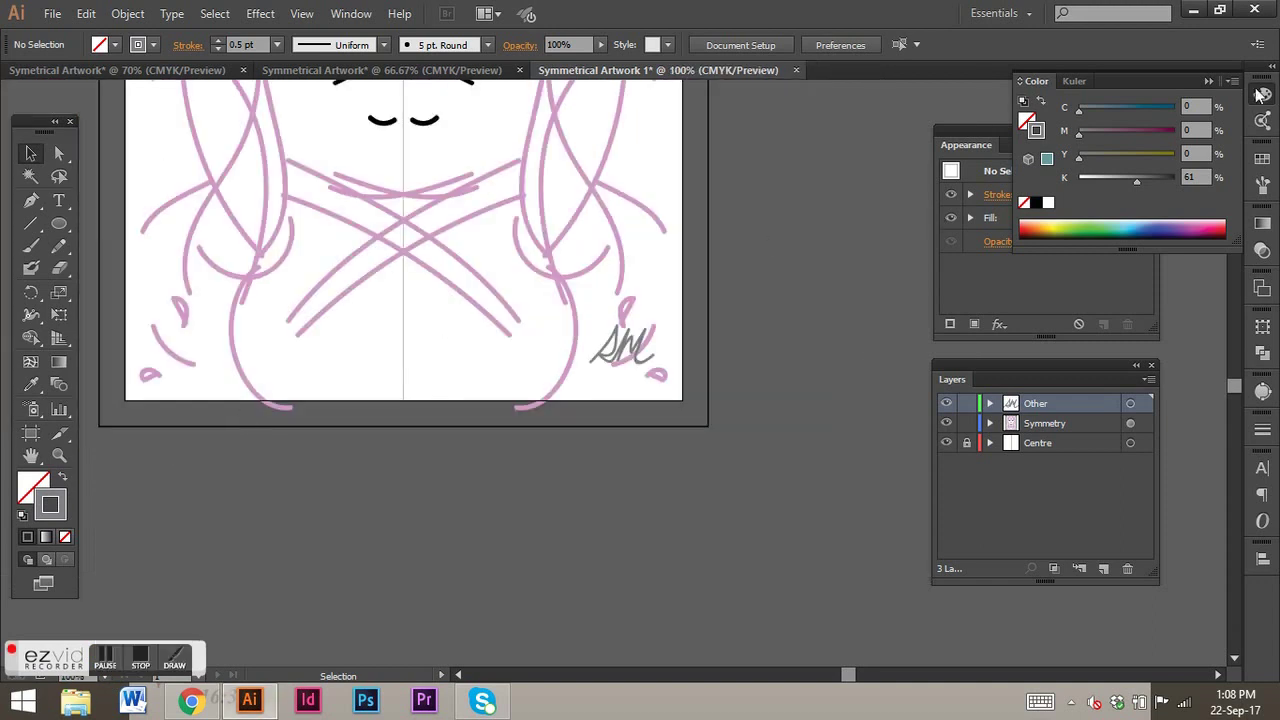
# Step: Paint three short grey strokes on the Other layer beside the hair, above the shoulder, on one side only
pyautogui.click(1209, 81)
pyautogui.scroll(3, 1240, 92)
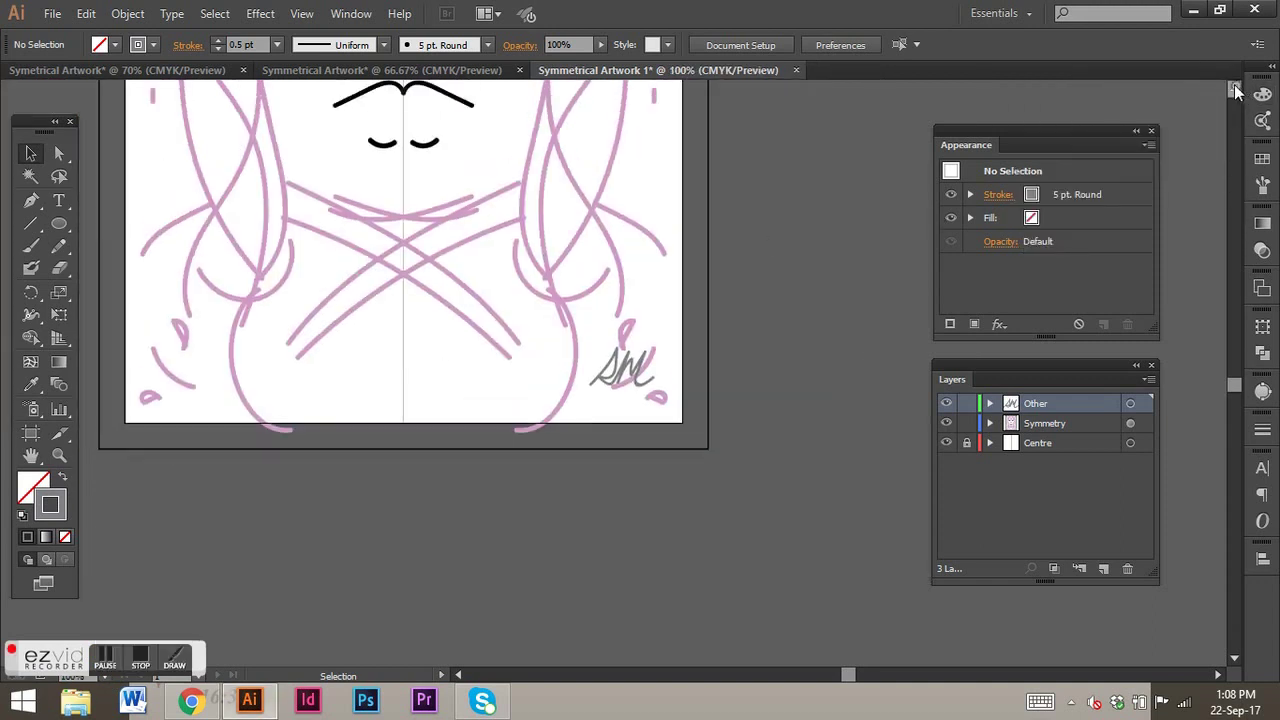
pyautogui.scroll(3, 872, 266)
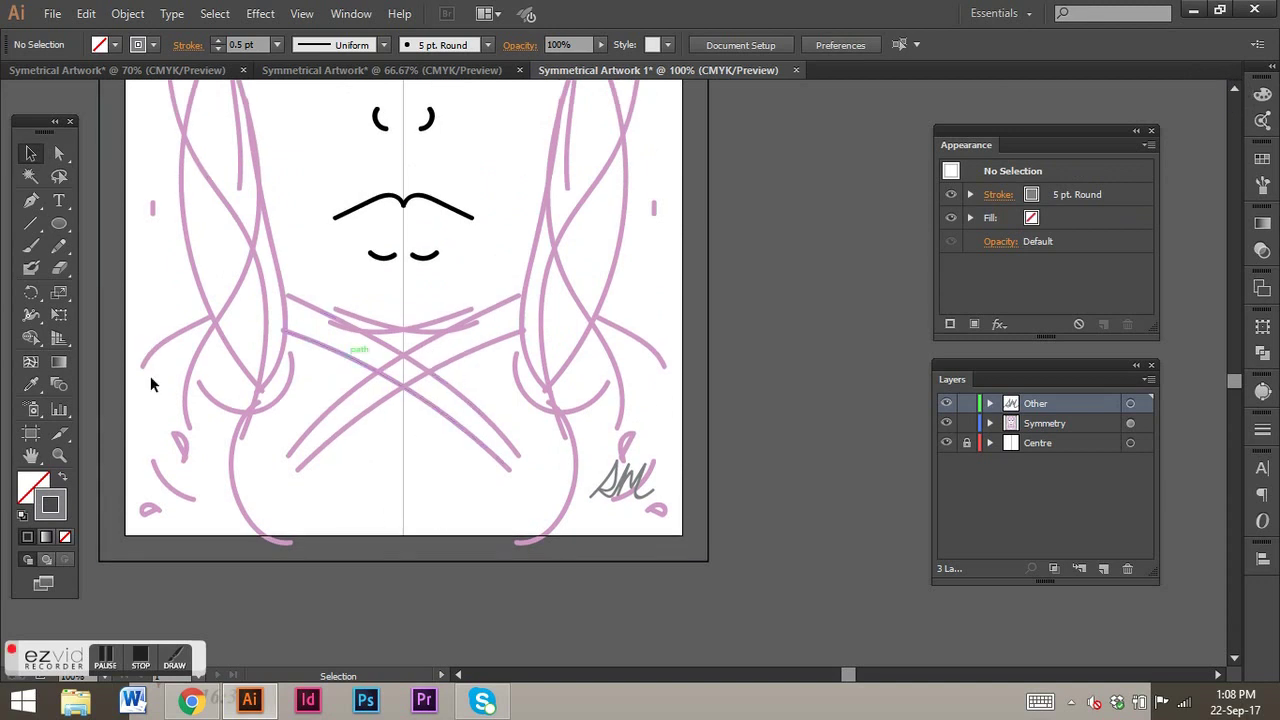
pyautogui.click(31, 249)
pyautogui.moveTo(166, 287)
pyautogui.mouseDown()
pyautogui.moveTo(162, 260)
pyautogui.moveTo(178, 258)
pyautogui.mouseUp()
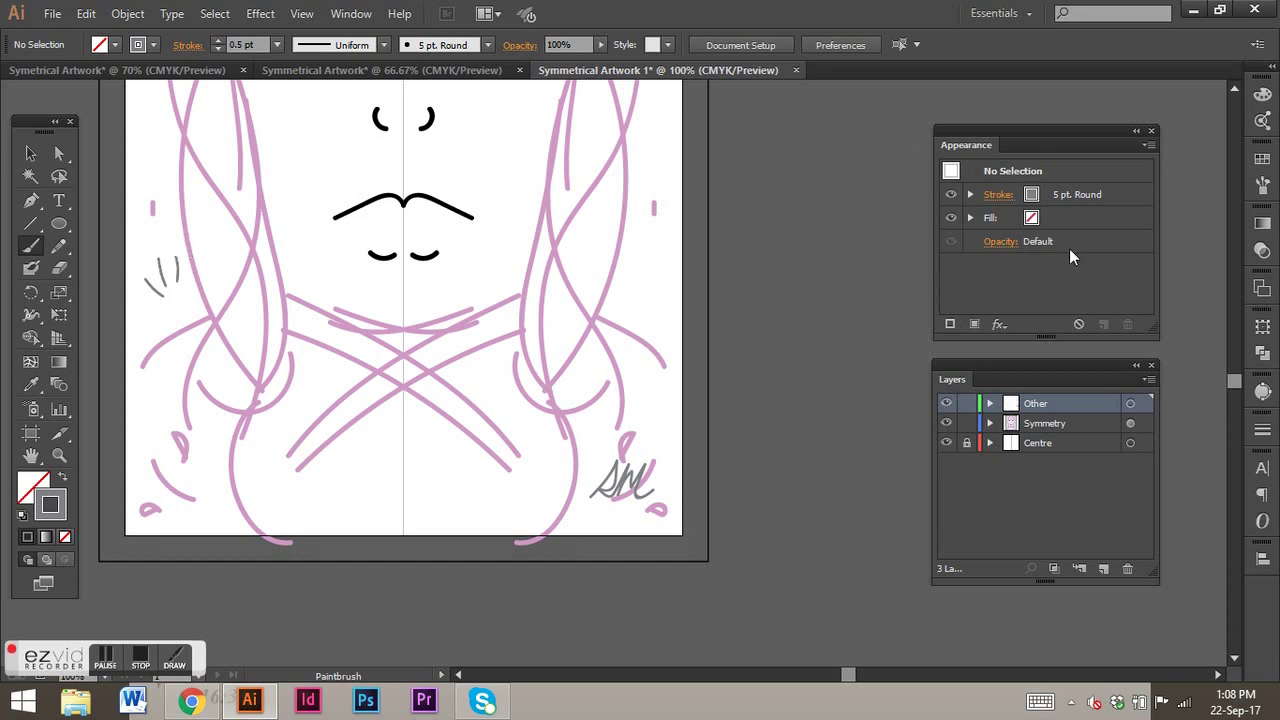
# Step: Paint two small grey teardrops below the outer lashes of one eye
pyautogui.scroll(5, 1232, 92)
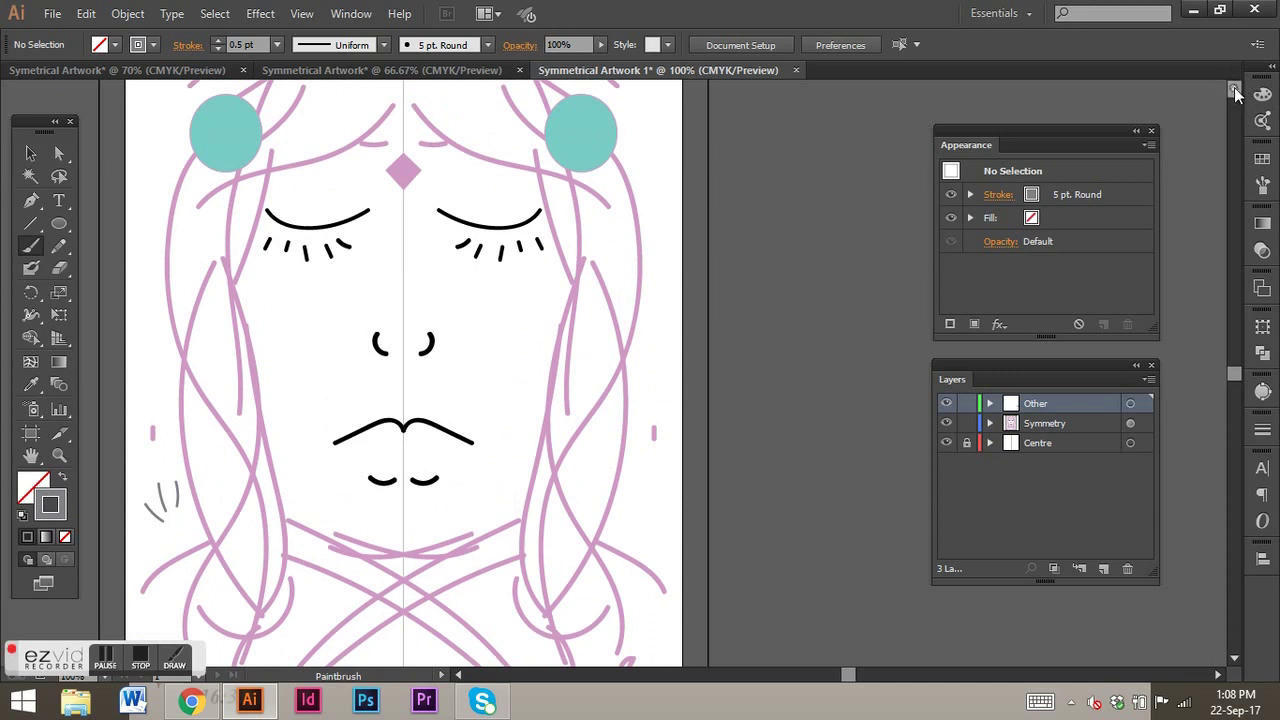
pyautogui.scroll(3, 1232, 92)
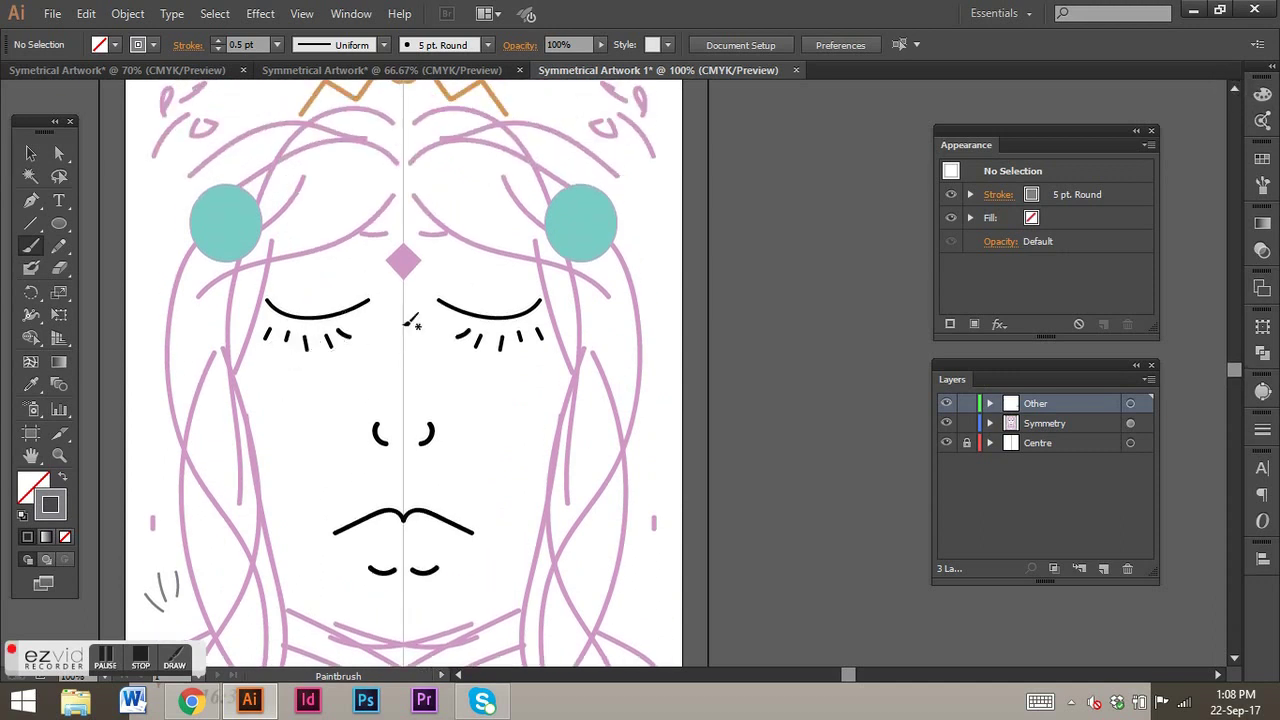
pyautogui.moveTo(255, 347)
pyautogui.mouseDown()
pyautogui.moveTo(258, 362)
pyautogui.moveTo(255, 348)
pyautogui.mouseUp()
pyautogui.moveTo(262, 392); pyautogui.dragTo(270, 381)
# Step: Unlock the Centre layer and delete it together with its artwork
pyautogui.click(966, 443)
pyautogui.click(1064, 446)
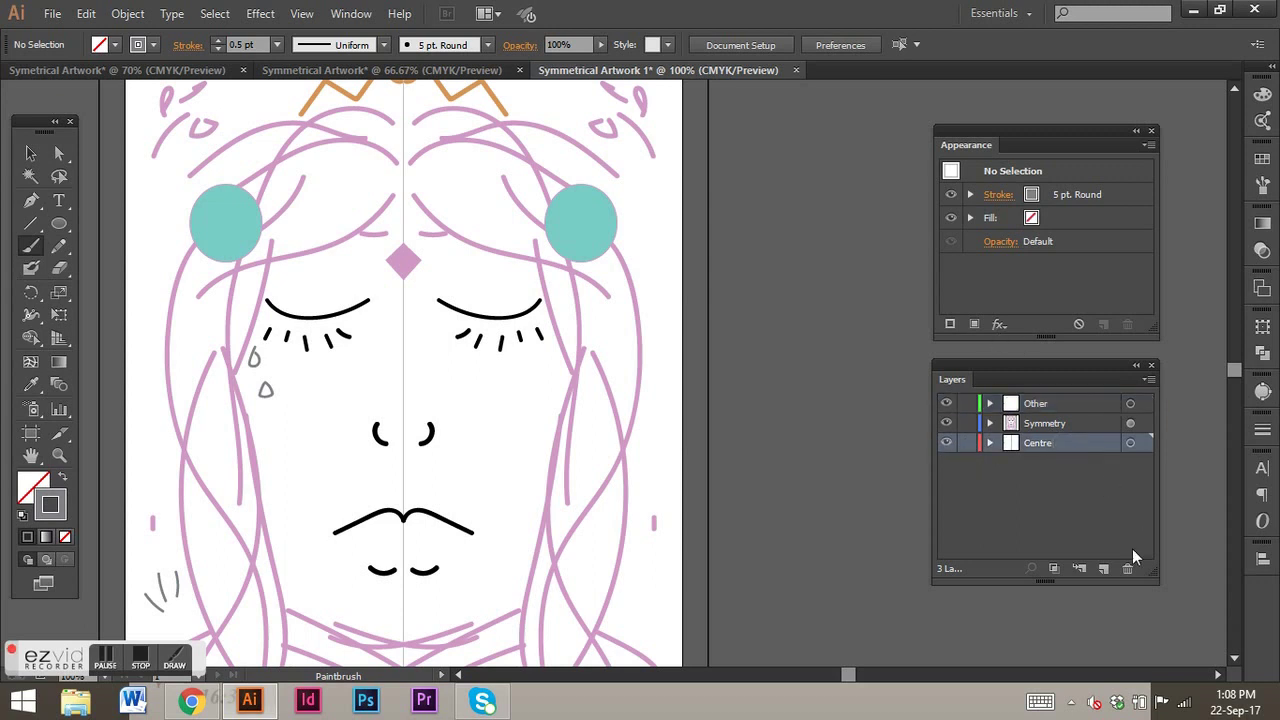
pyautogui.click(1127, 569)
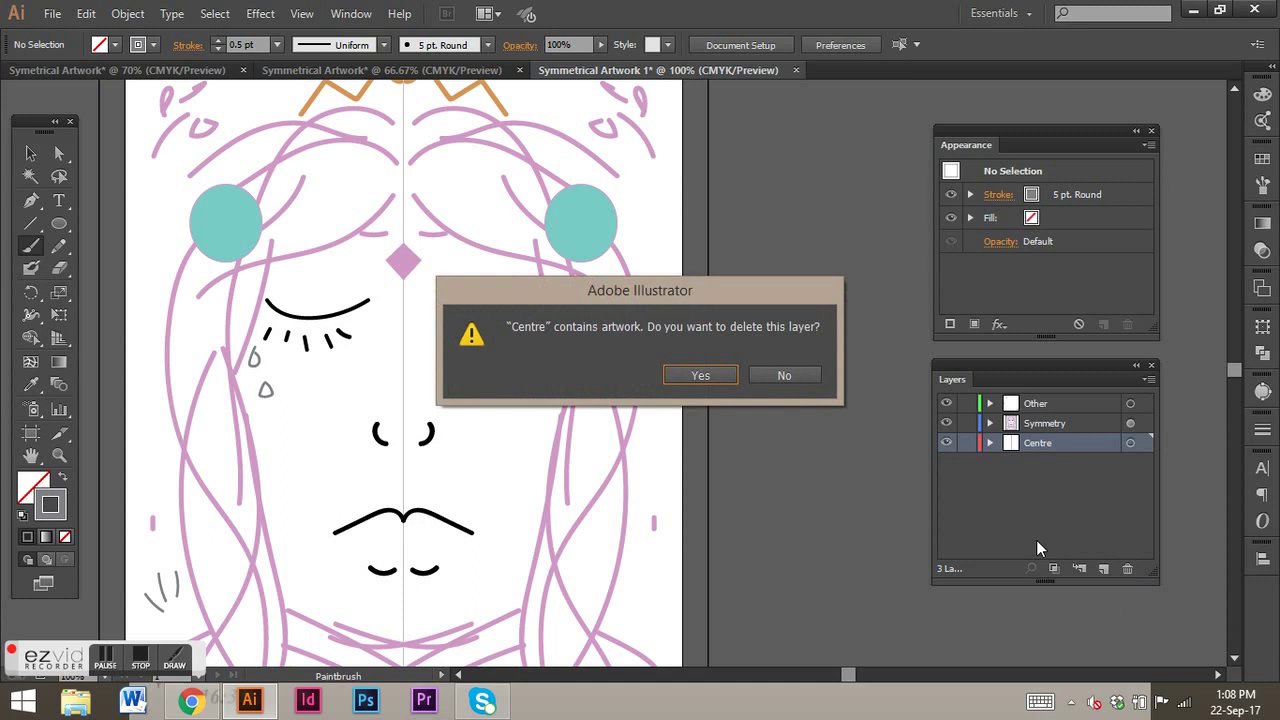
pyautogui.click(685, 375)
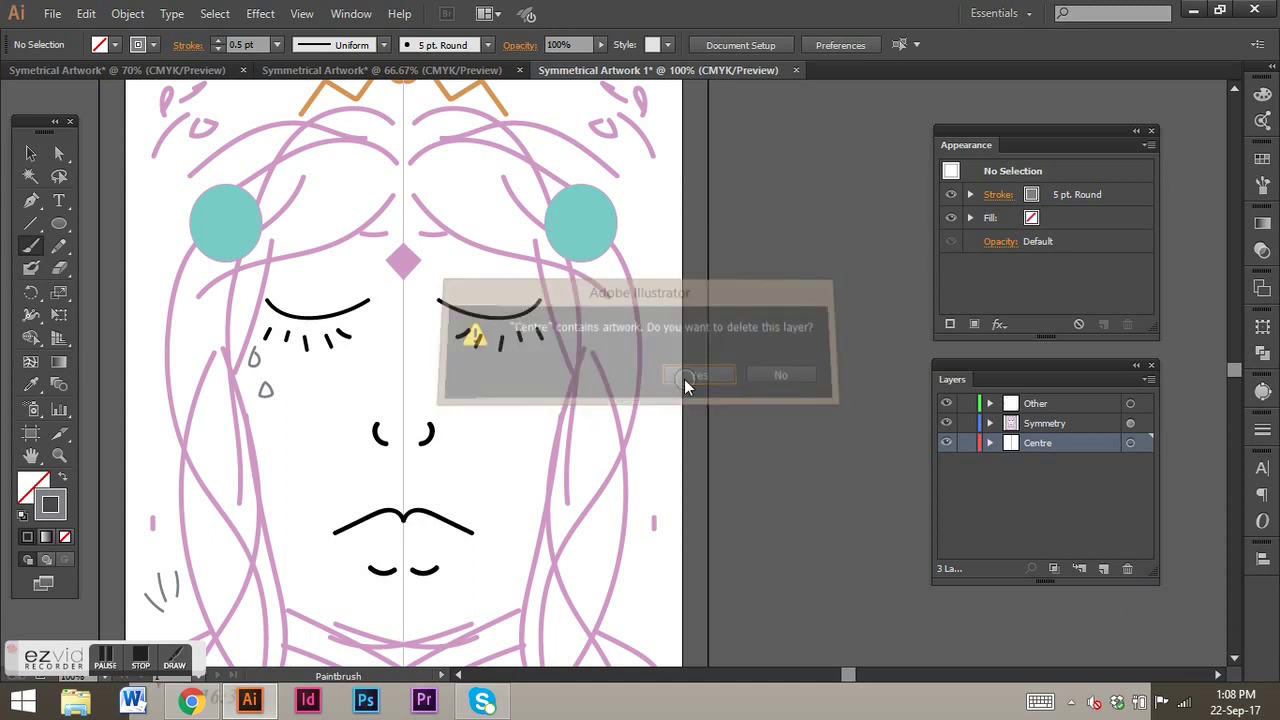
# Step: View the whole drawing at 50% and compare it with the finished face in the Symmetrical Artwork document
pyautogui.click(106, 677)
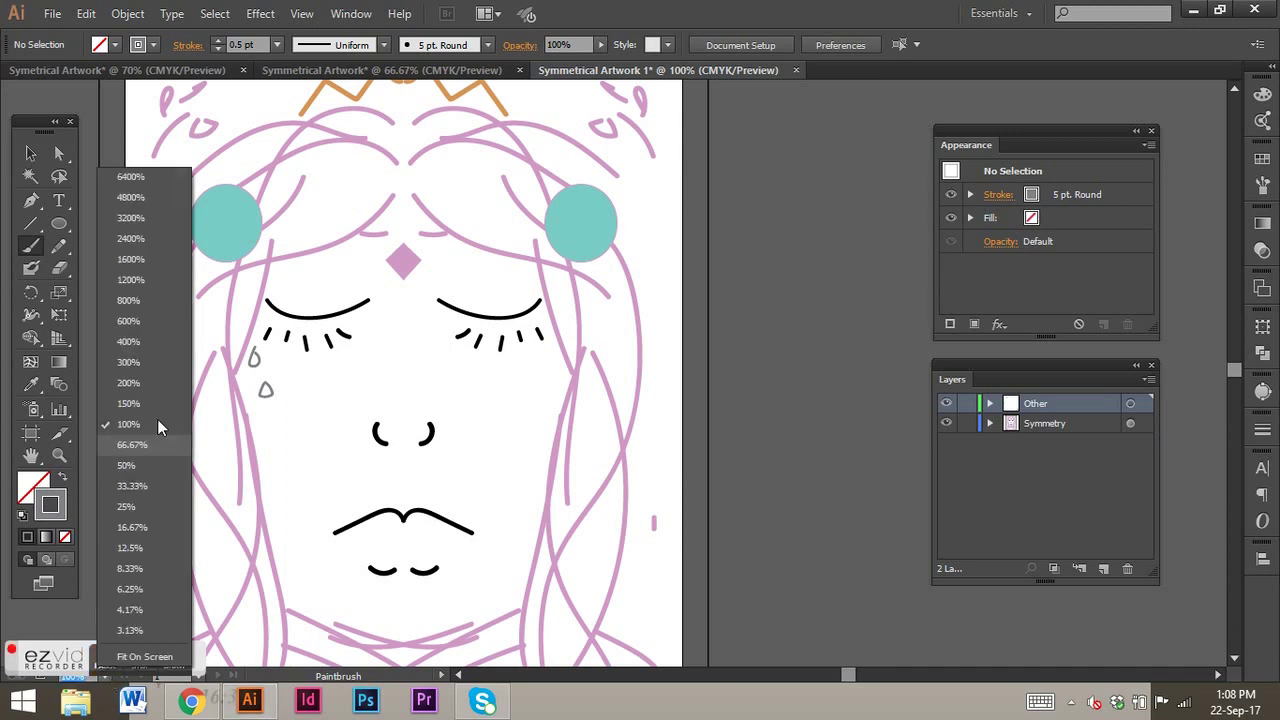
pyautogui.click(148, 440)
pyautogui.hotkey('ctrl', '-')
pyautogui.hotkey('ctrl', '-')
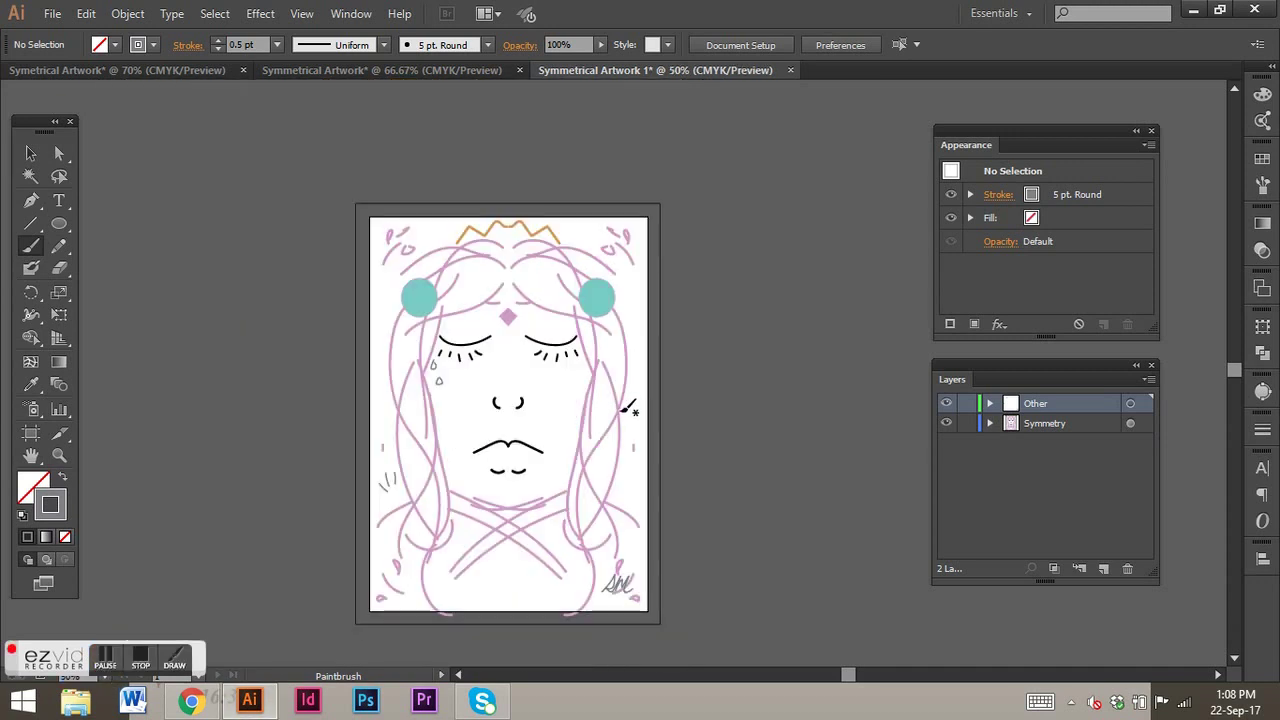
pyautogui.click(437, 68)
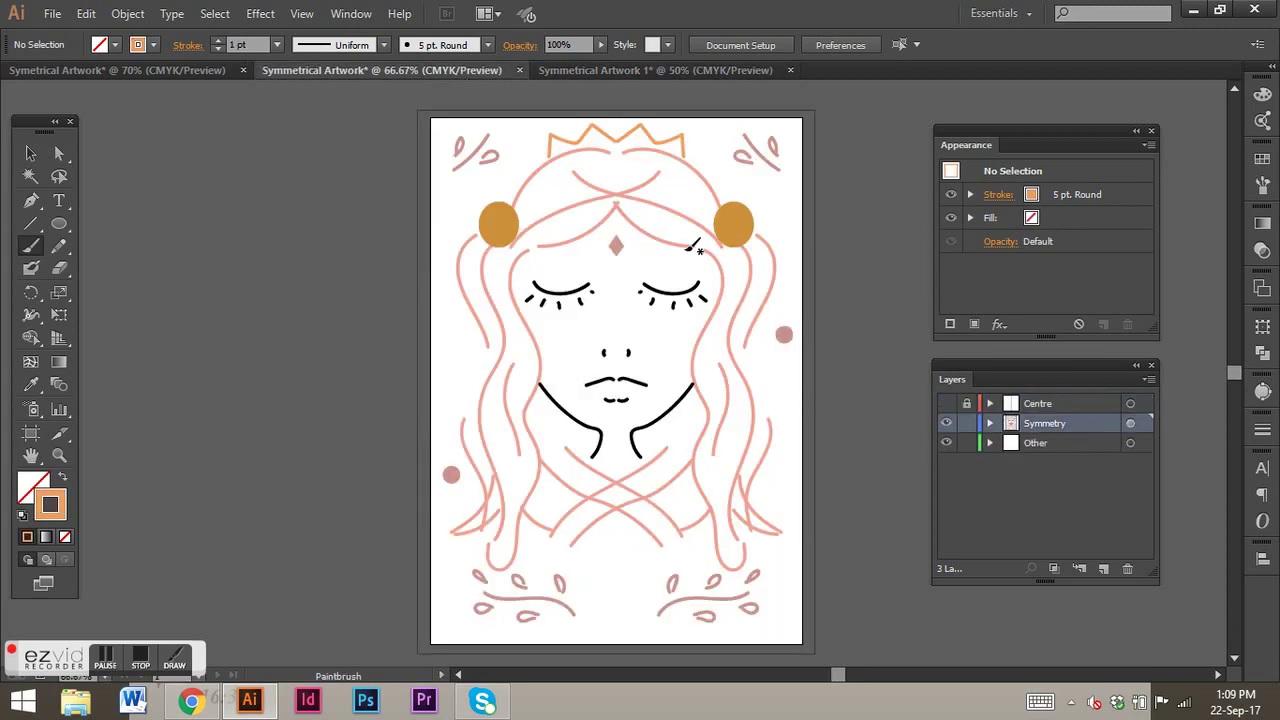
pyautogui.click(656, 68)
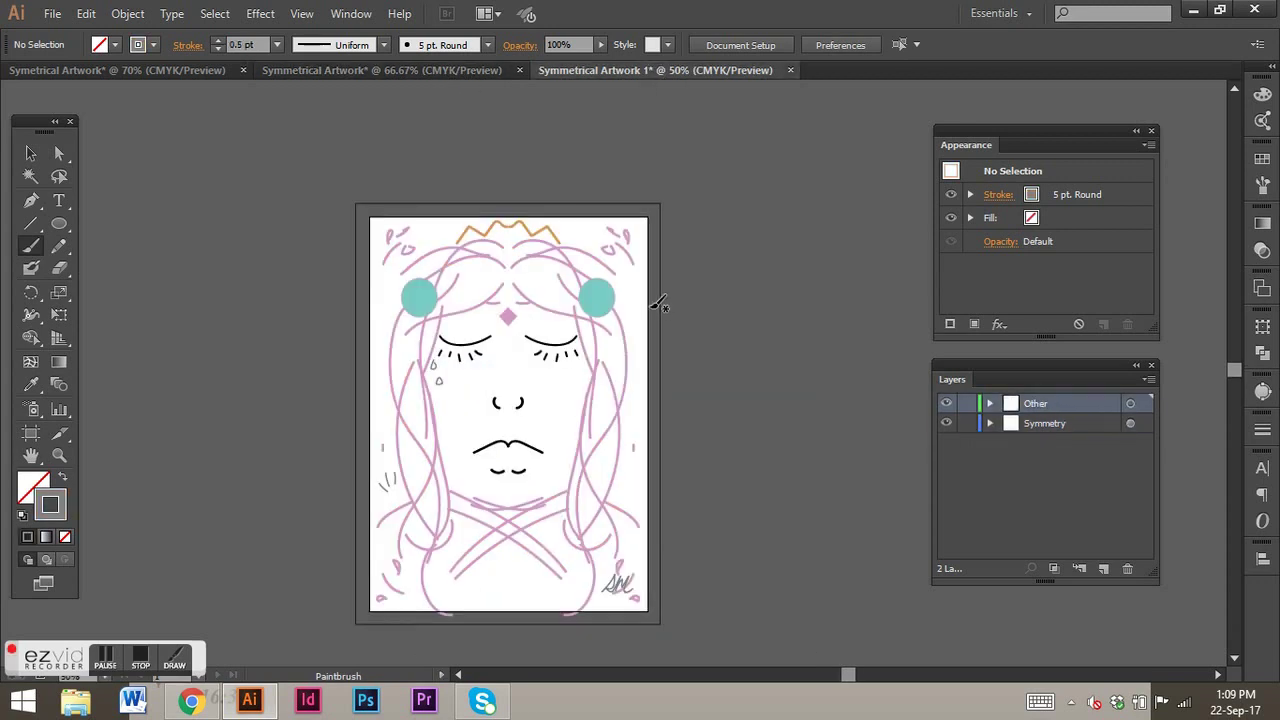
# Step: In the Symmetrical Artwork document, draw a closed teardrop about 42 pt wide and 90 pt tall beside the hair with the Pen tool
pyautogui.click(415, 67)
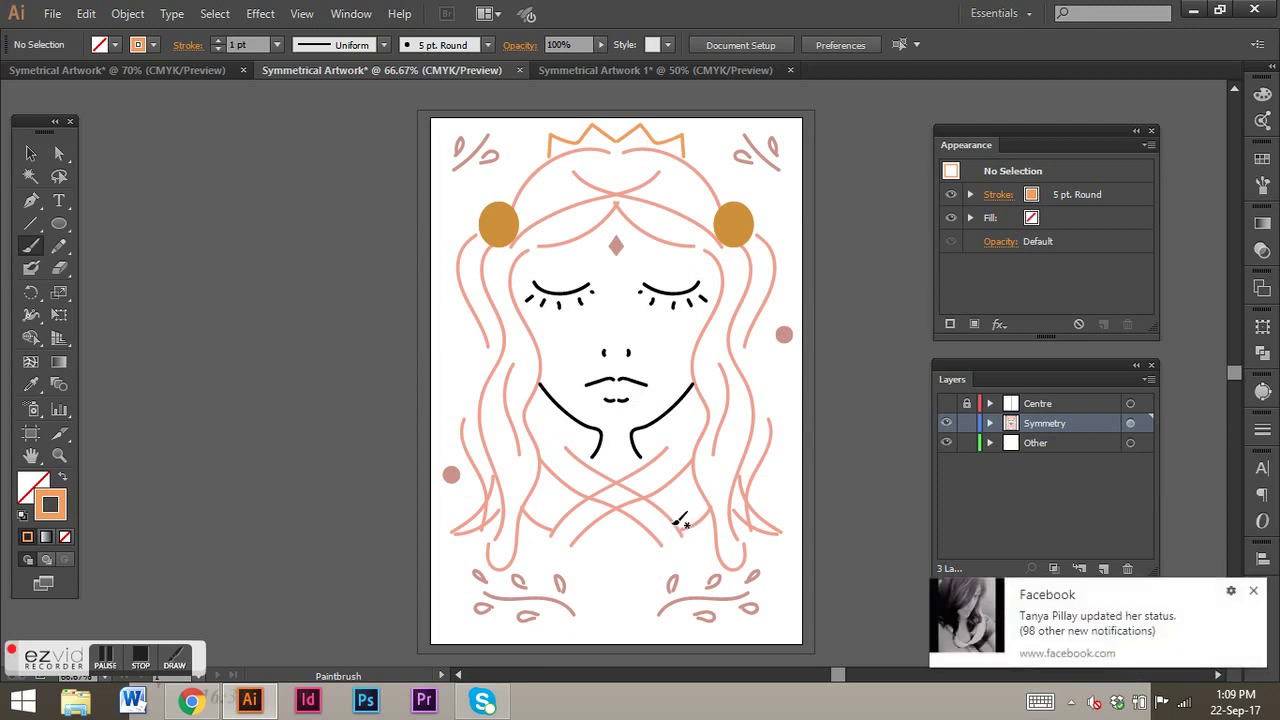
pyautogui.click(1253, 591)
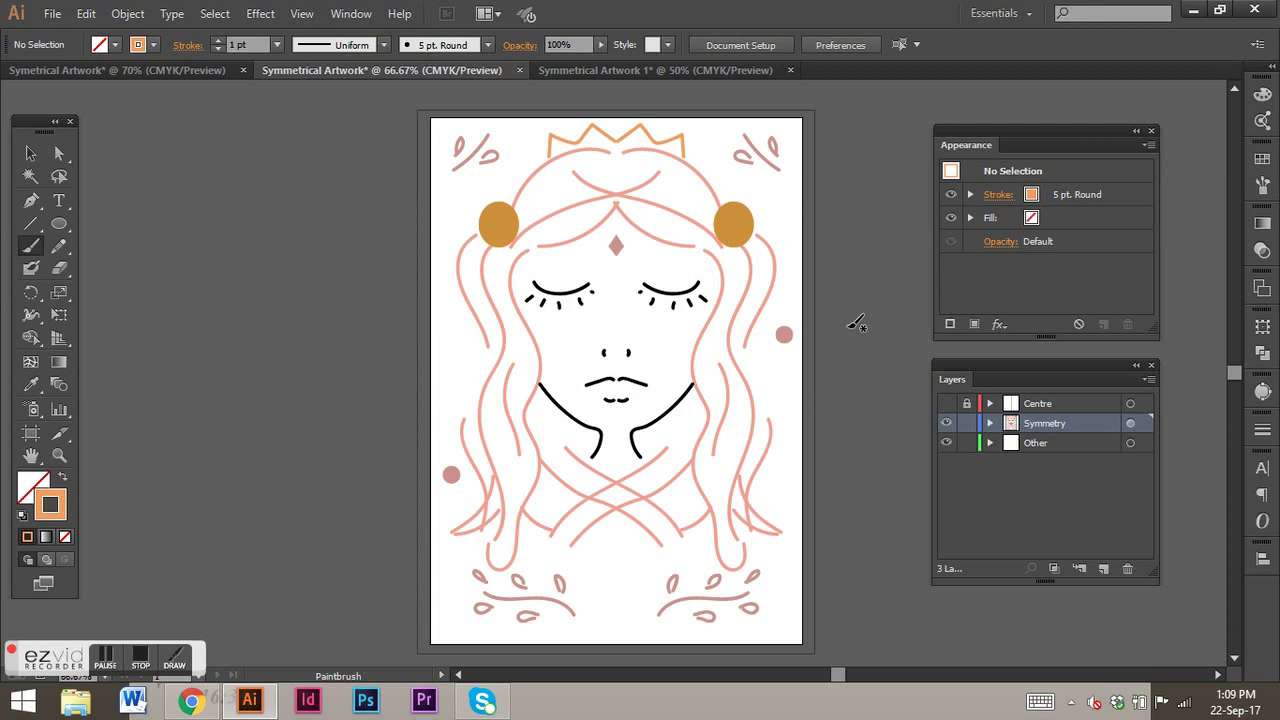
pyautogui.click(31, 200)
pyautogui.click(452, 313)
pyautogui.moveTo(452, 367); pyautogui.dragTo(481, 372)
pyautogui.click(452, 313)
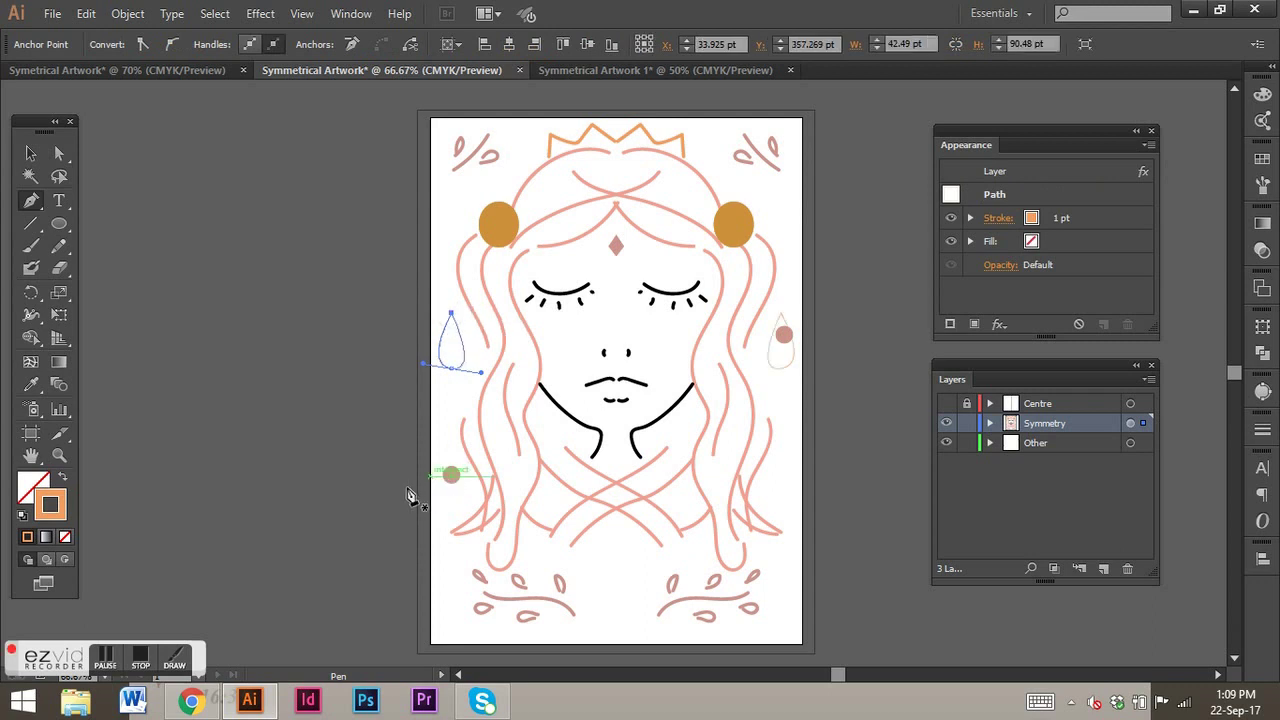
pyautogui.click(31, 153)
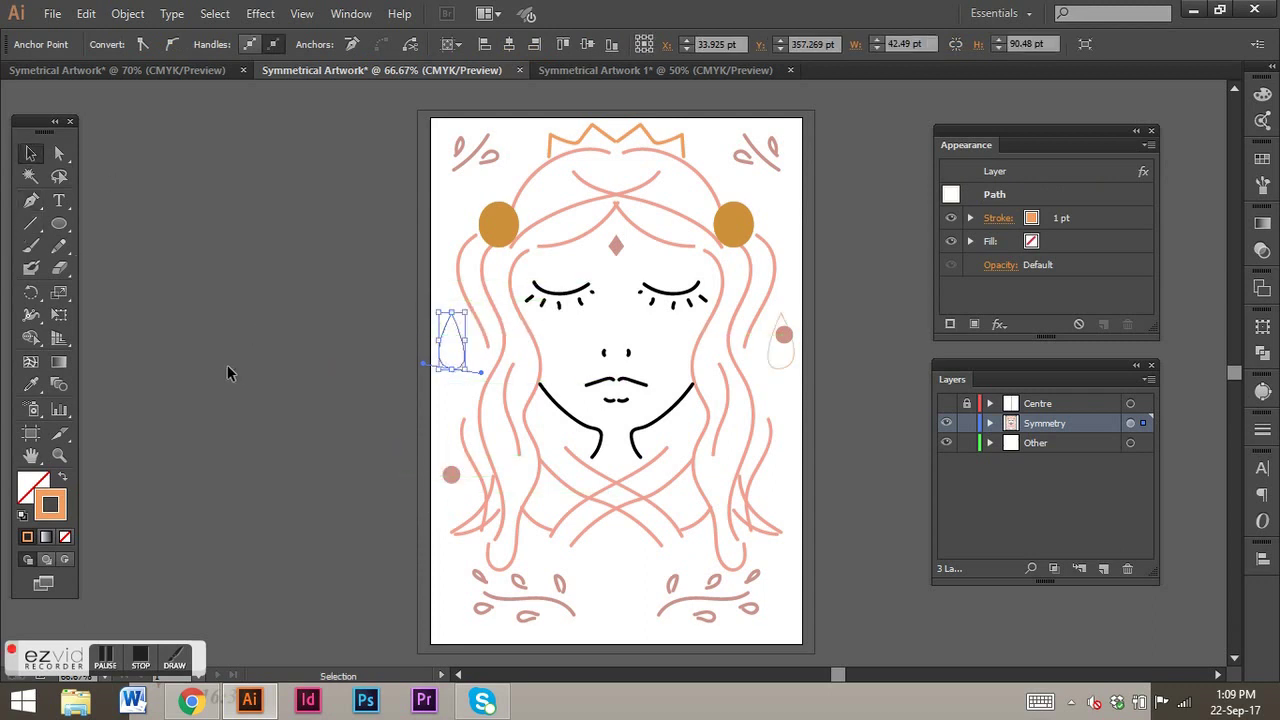
pyautogui.click(293, 475)
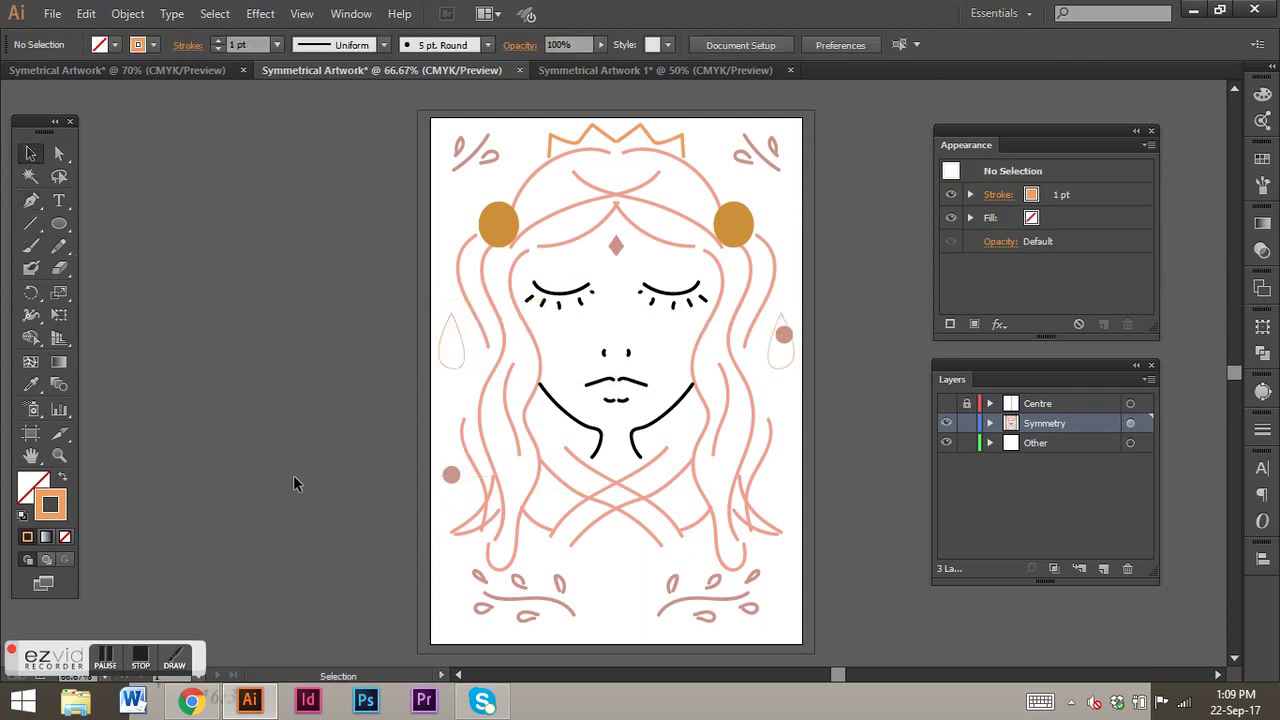